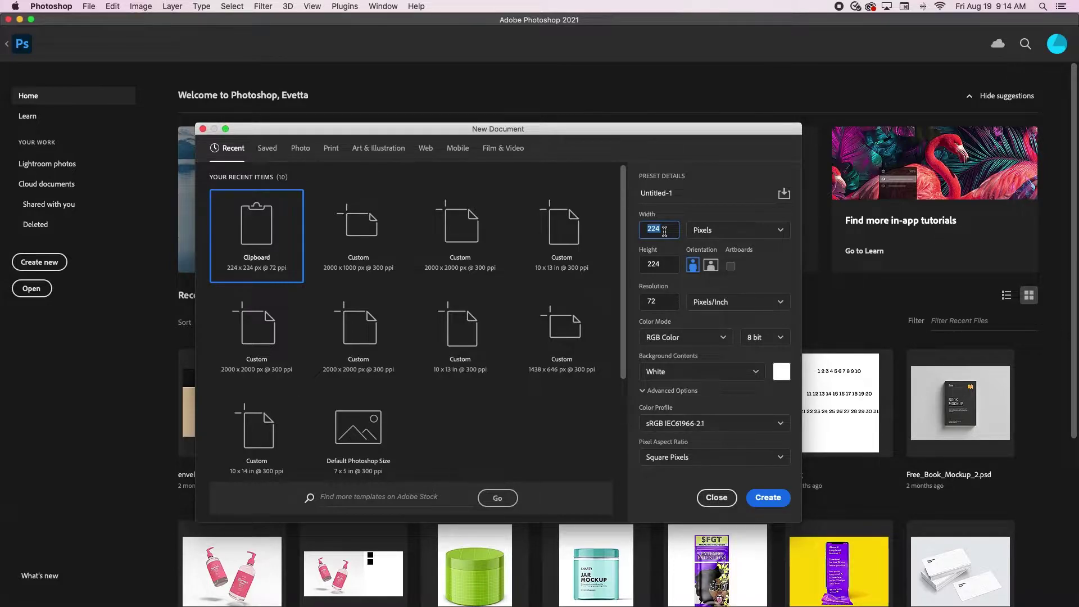
Create a new artboard document 2560 px wide by 1440 px high at 300 pixels/inch.
text(2560)
click(669, 297)
text(300)
click(669, 266)
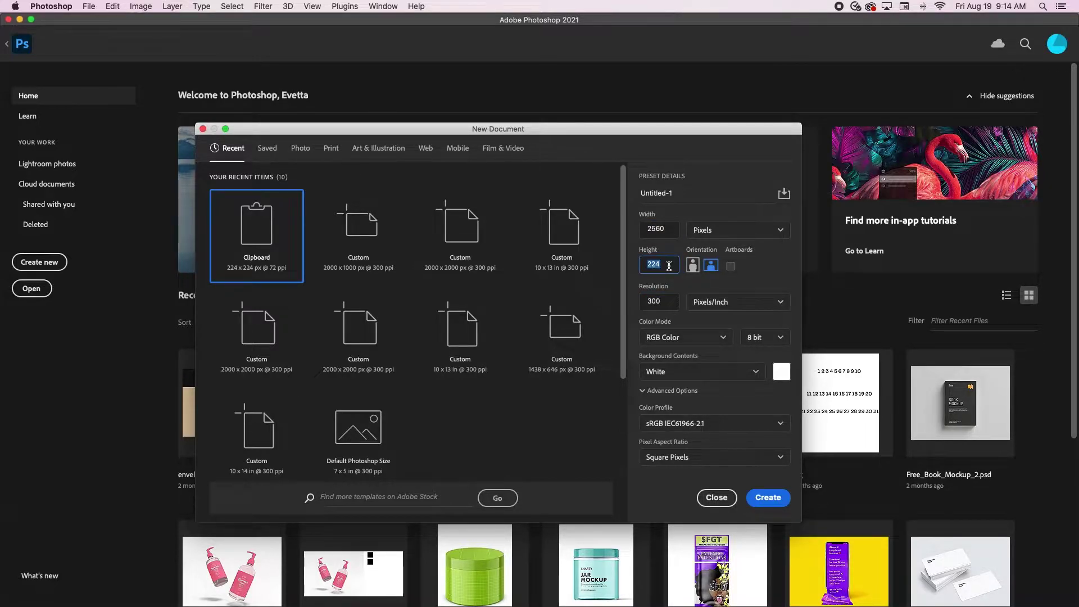
text(1440)
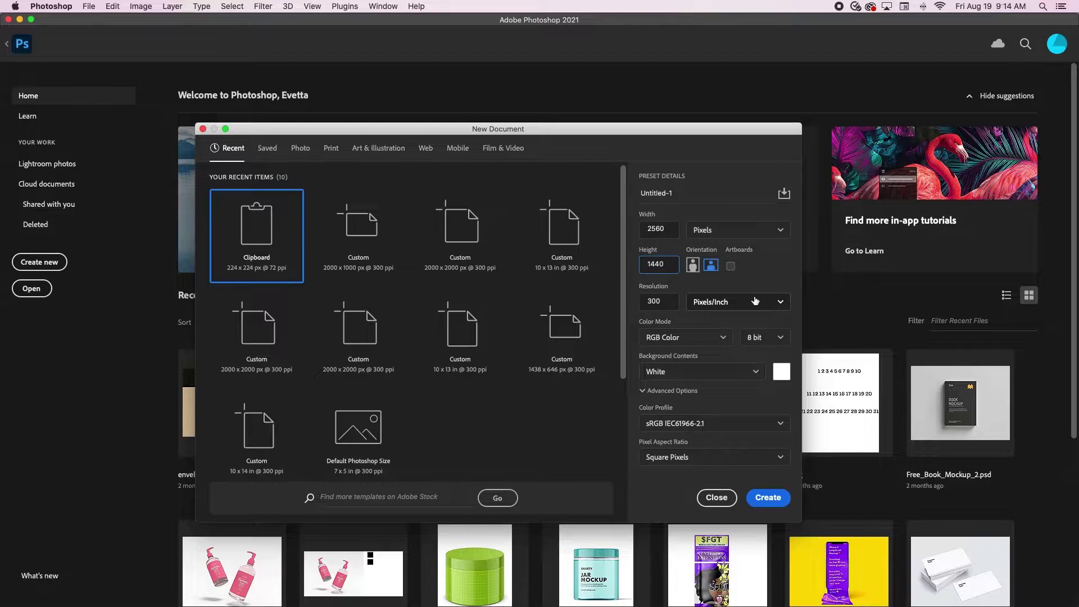
click(731, 267)
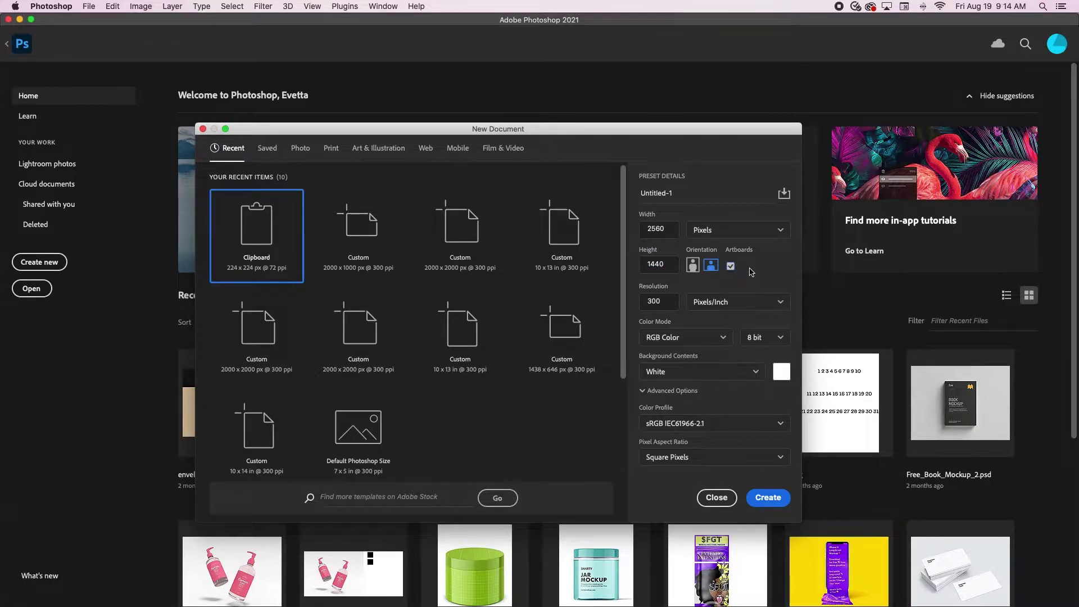
click(768, 497)
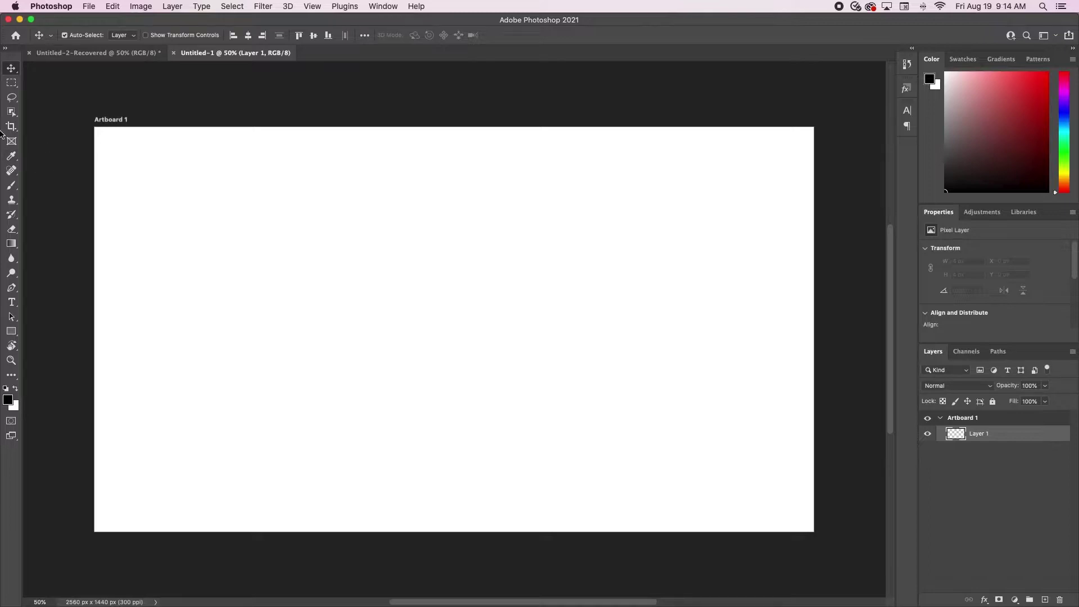
Place youtubebannertemplate.jpeg from the Youtube folder on the HD drive so it fills Artboard 1.
click(13, 45)
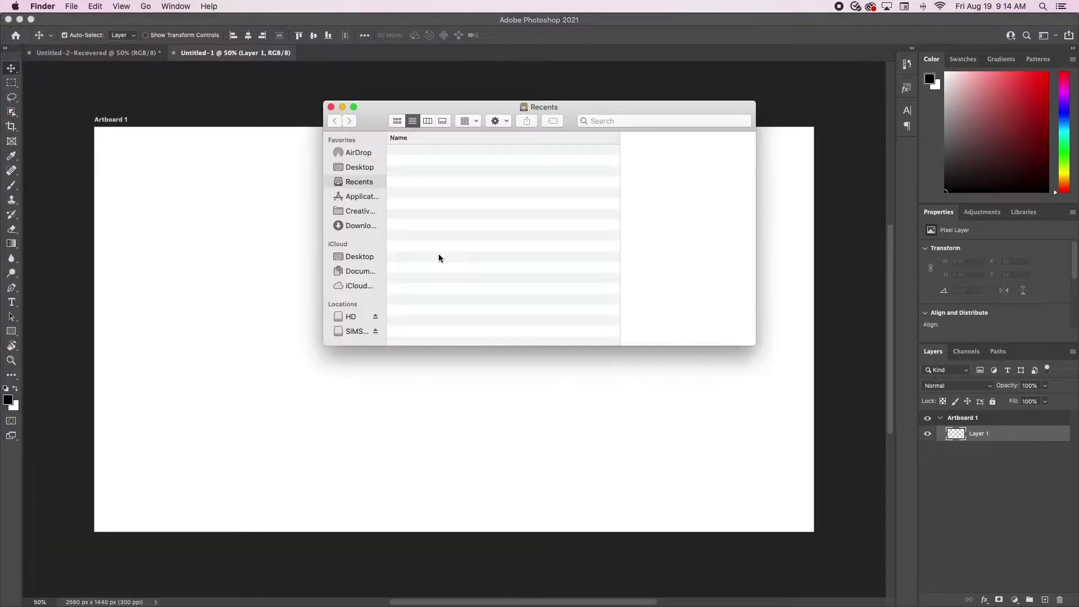
click(353, 316)
drag(391, 110, 714, 108)
double_click(749, 311)
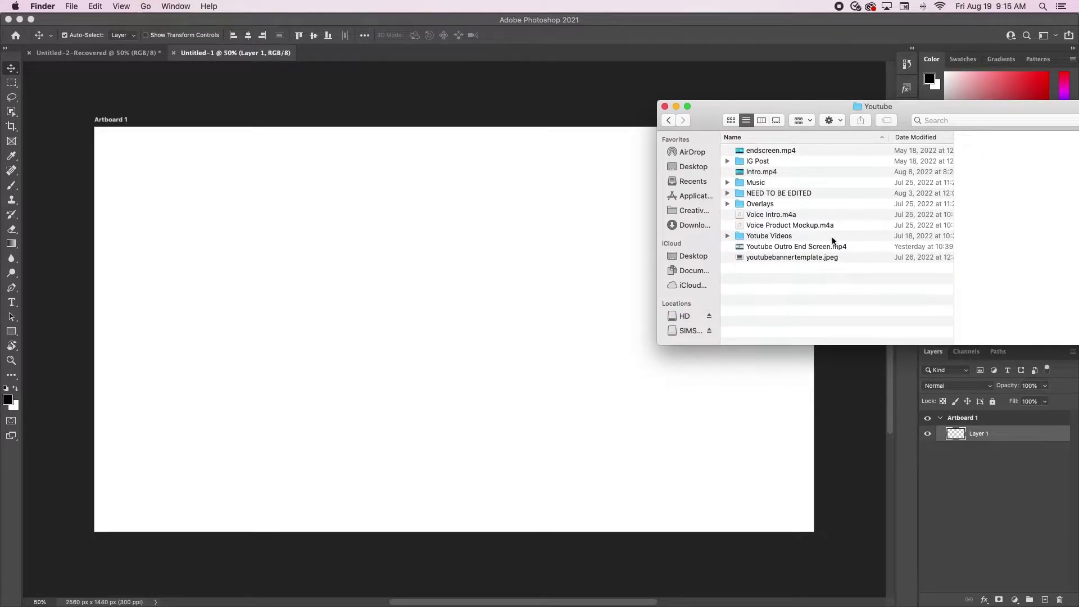
click(821, 258)
drag(833, 259, 392, 231)
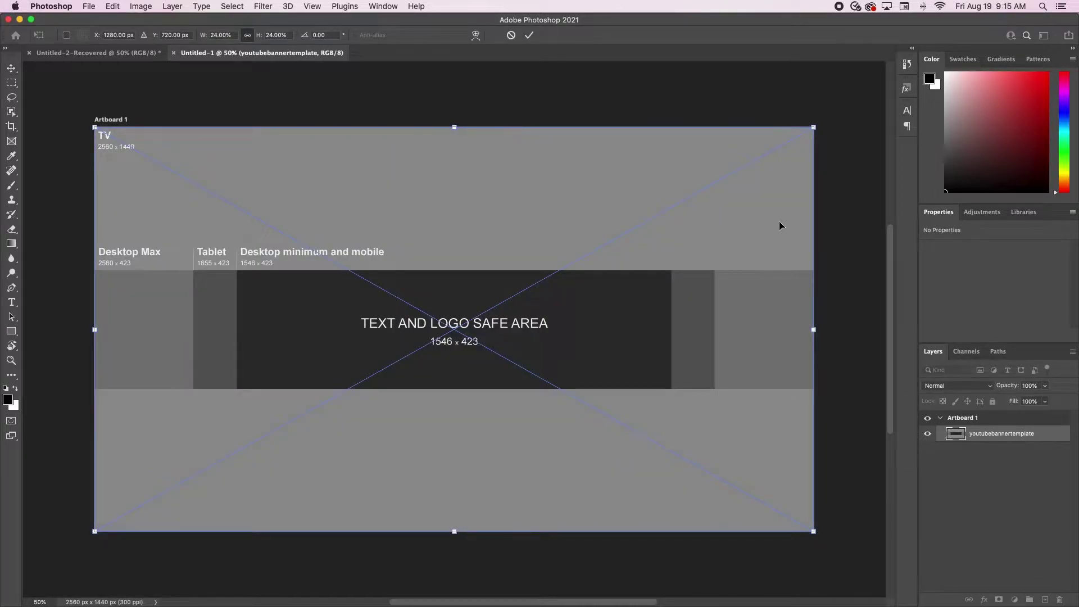
key(Return)
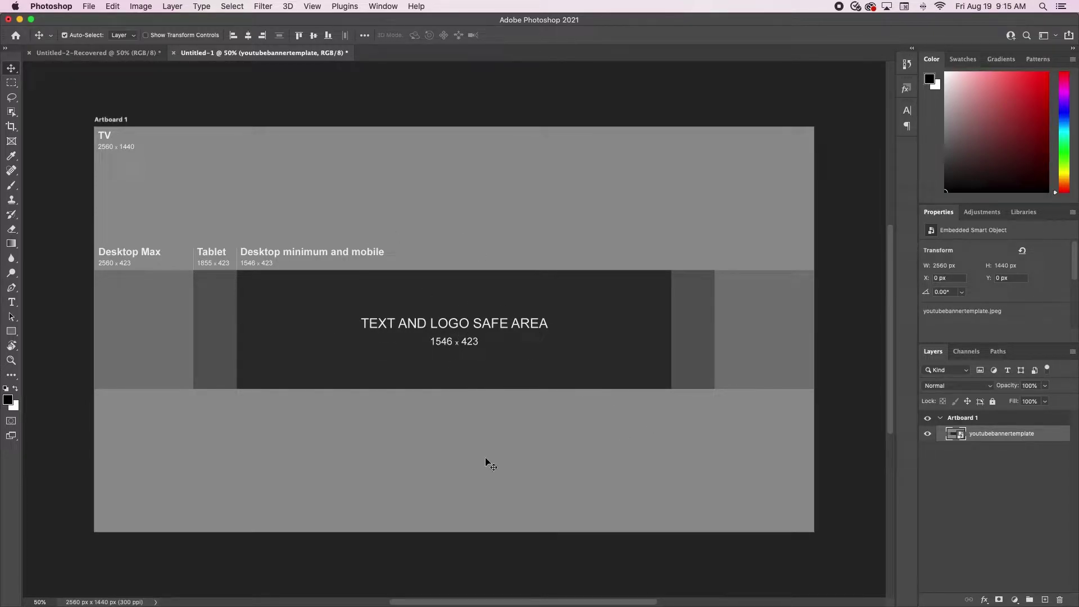
Add a second artboard of the same size directly below Artboard 1.
scroll(478, 501, down, 3)
key(shift+v)
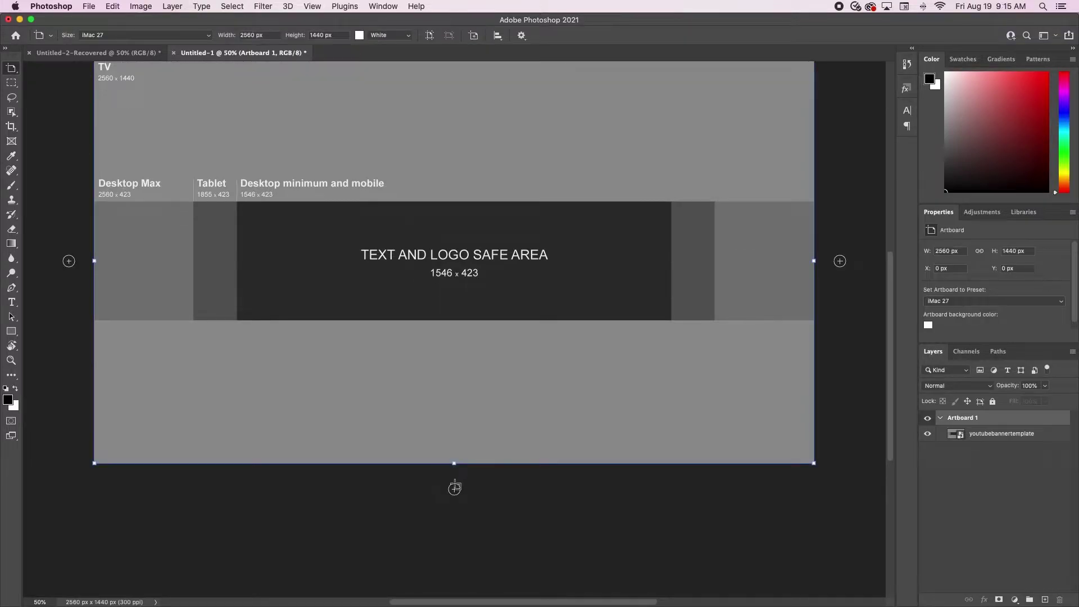
click(454, 490)
scroll(393, 323, up, 3)
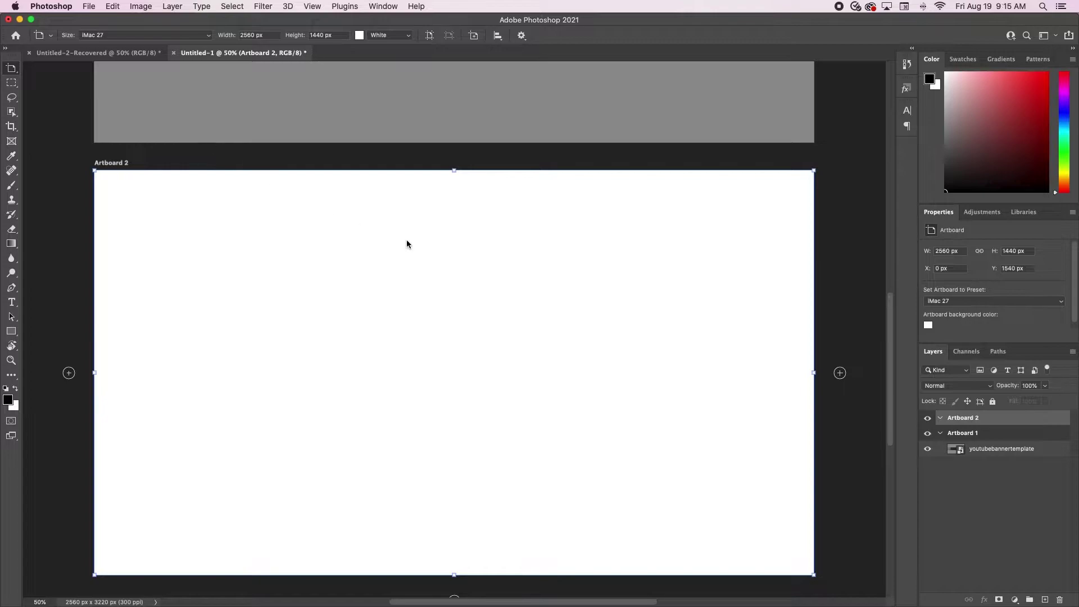
Place 1 2.png from the Untitled design folder inside Models near the left side of Artboard 2.
mouse_move(5, 113)
click(21, 45)
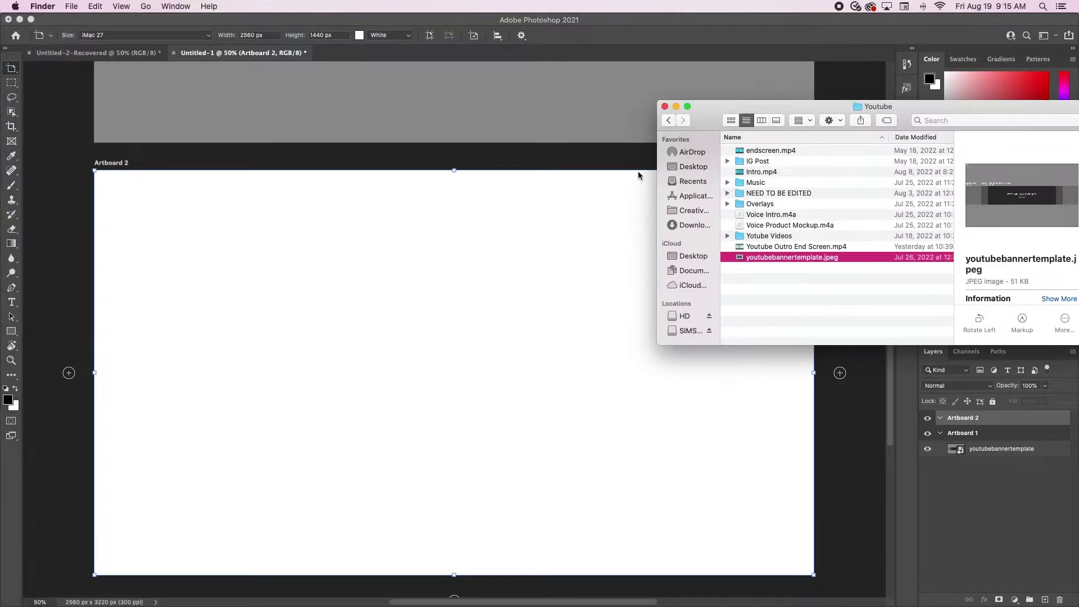
click(668, 120)
double_click(778, 195)
double_click(764, 218)
double_click(770, 339)
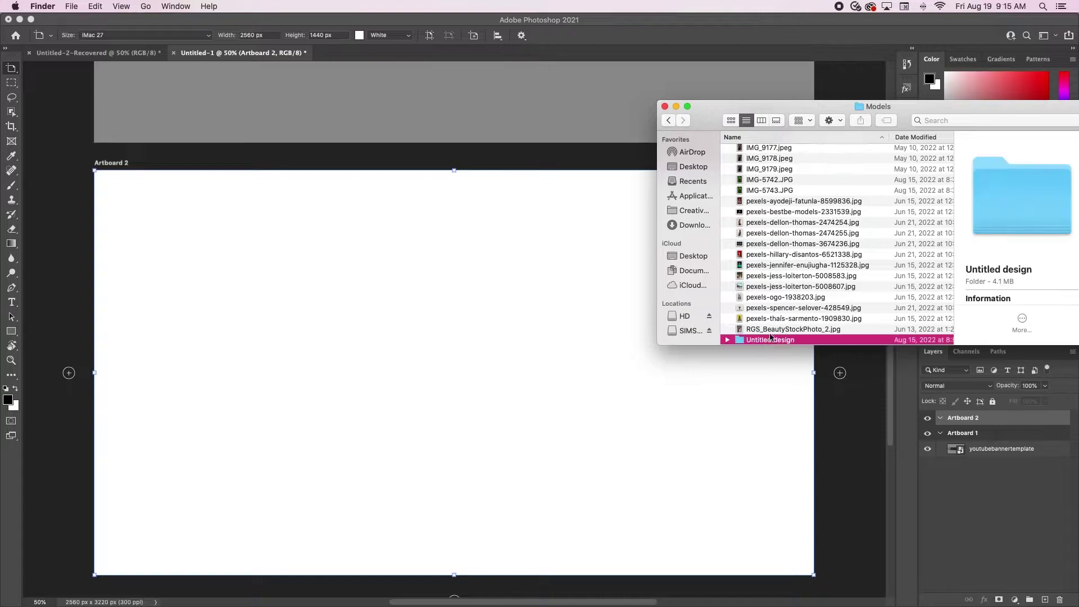
click(773, 162)
click(758, 150)
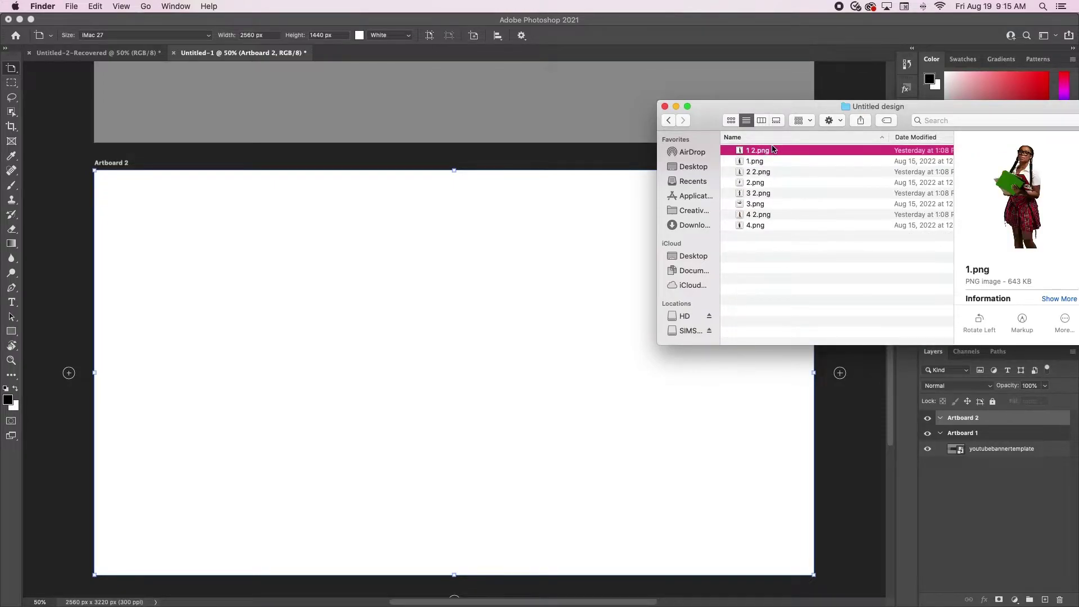
drag(762, 150, 566, 266)
drag(436, 263, 230, 261)
key(Return)
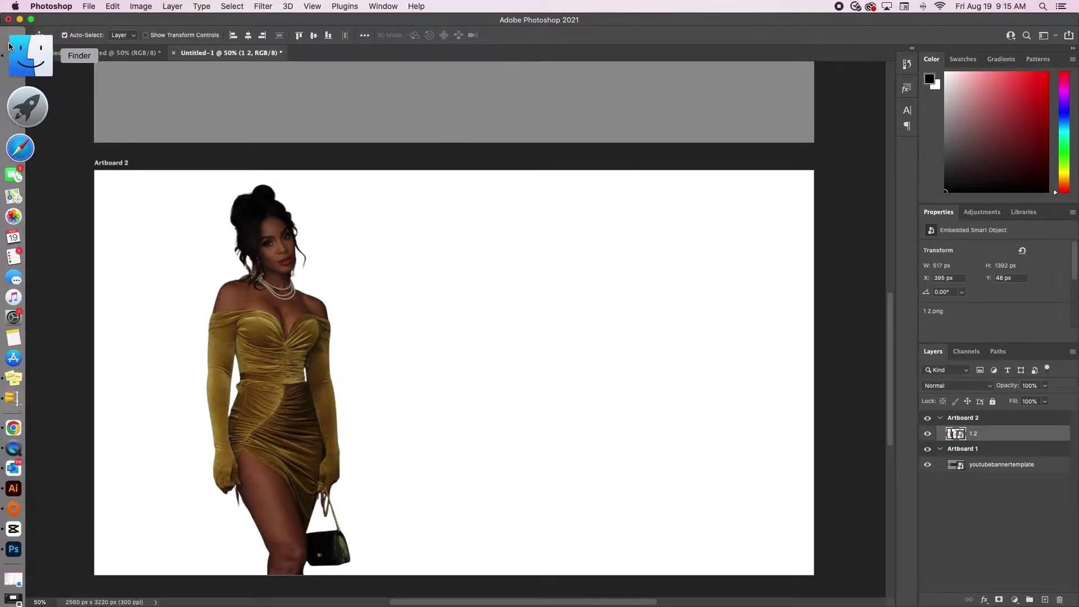
Place 2 2.png and 3 2.png on Artboard 2, positioning them side by side to the right of the first model.
click(23, 50)
click(750, 173)
drag(749, 176, 523, 253)
click(8, 68)
click(760, 193)
drag(760, 193, 532, 246)
key(Return)
drag(461, 253, 588, 253)
Place 4 2.png on Artboard 2 and position it at the right end of the row of models.
click(22, 51)
drag(759, 215, 584, 258)
key(Return)
drag(463, 275, 732, 270)
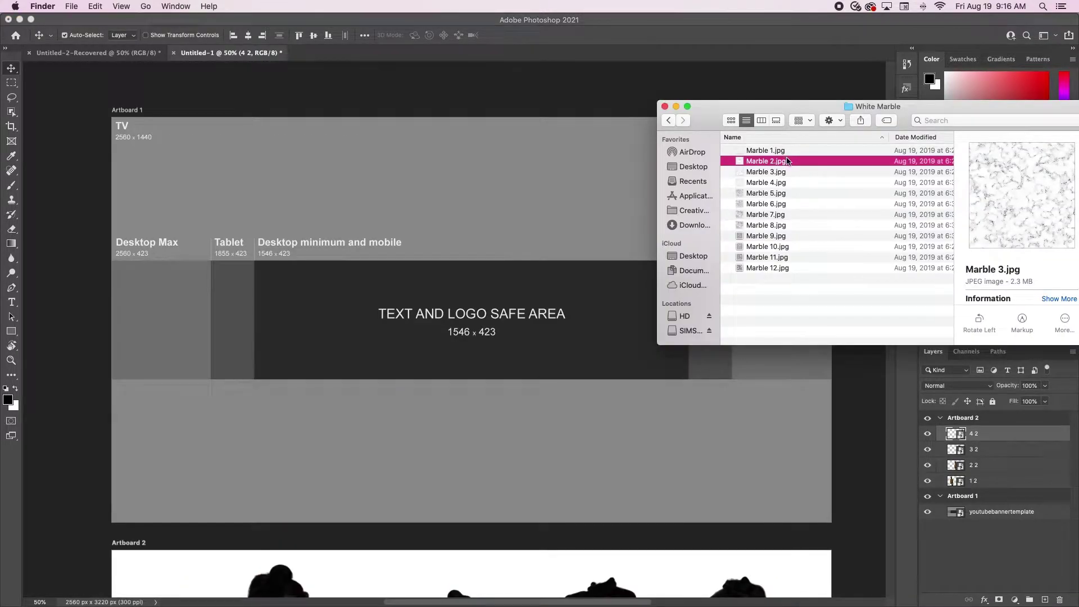
Place Marble 1.jpg from the White Marble folder stretched to fill Artboard 1, and lower its opacity to 46%.
click(785, 177)
click(788, 169)
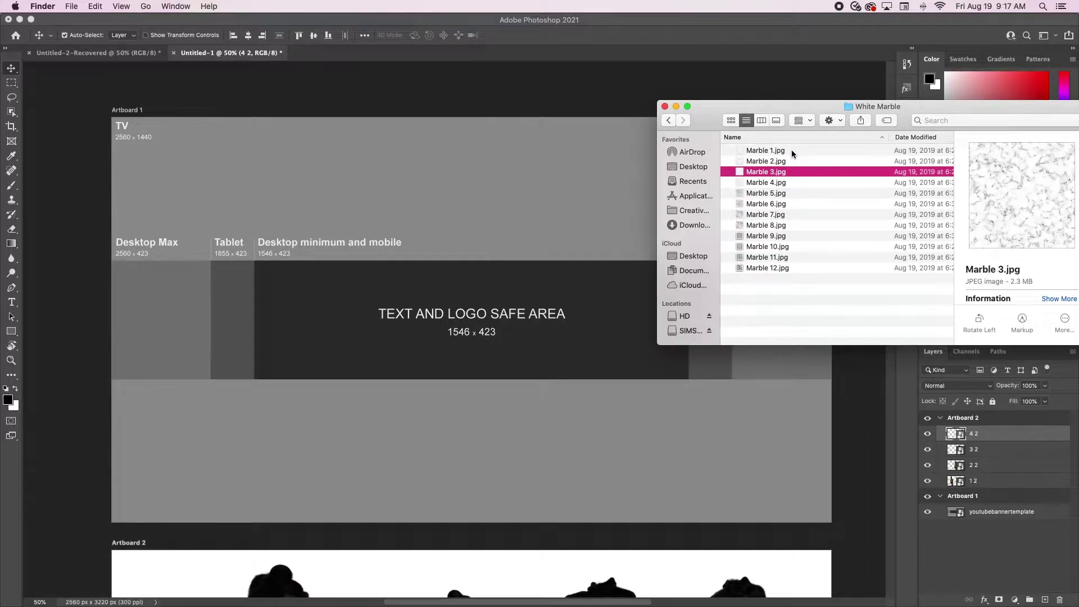
click(791, 150)
drag(791, 149, 553, 145)
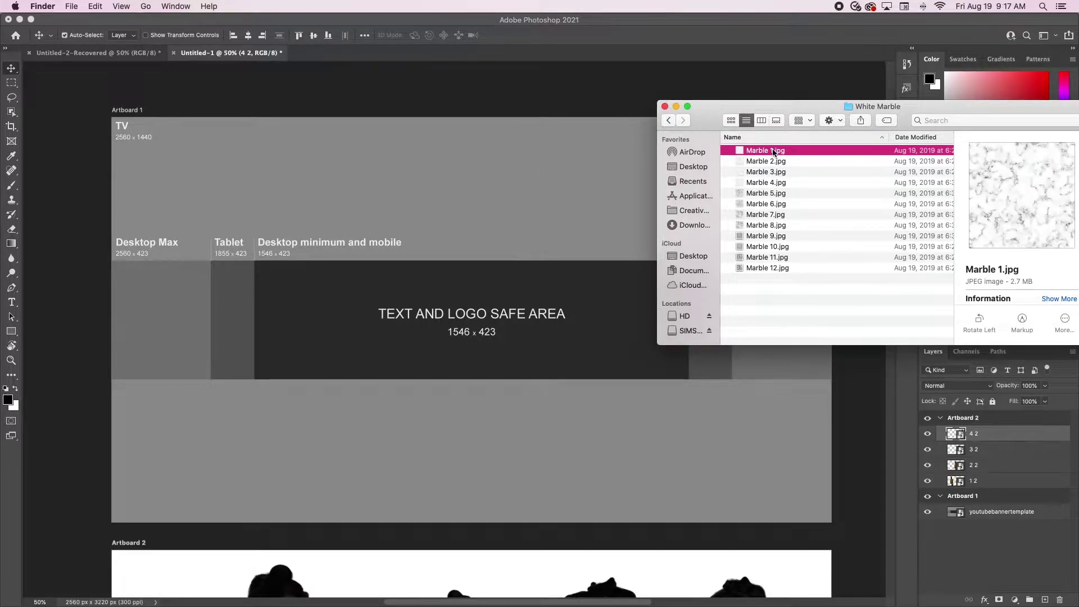
drag(802, 155, 500, 173)
drag(470, 439, 313, 186)
drag(517, 321, 834, 327)
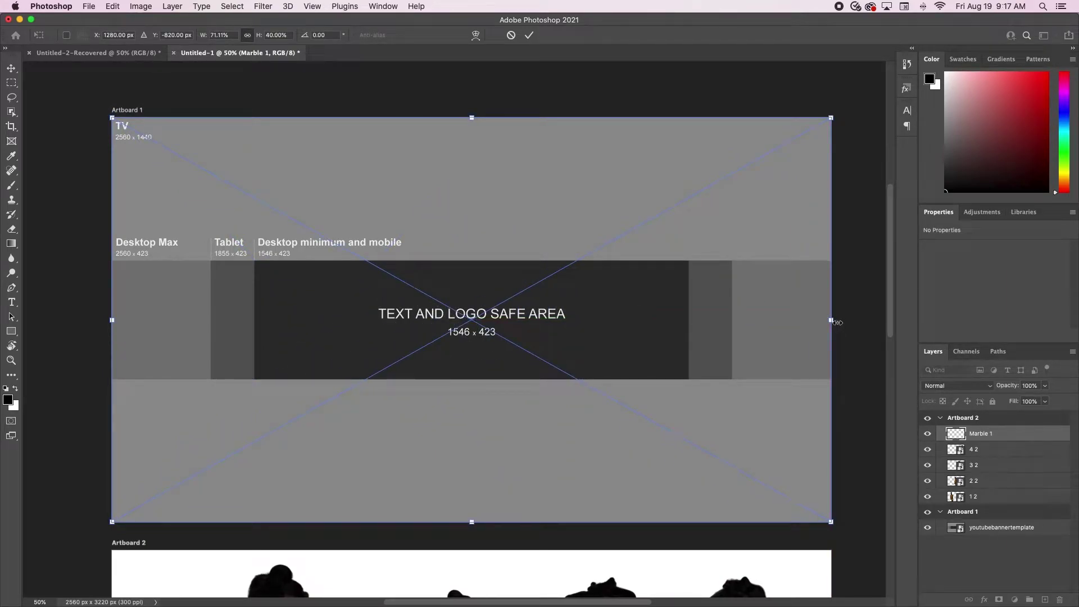
key(Return)
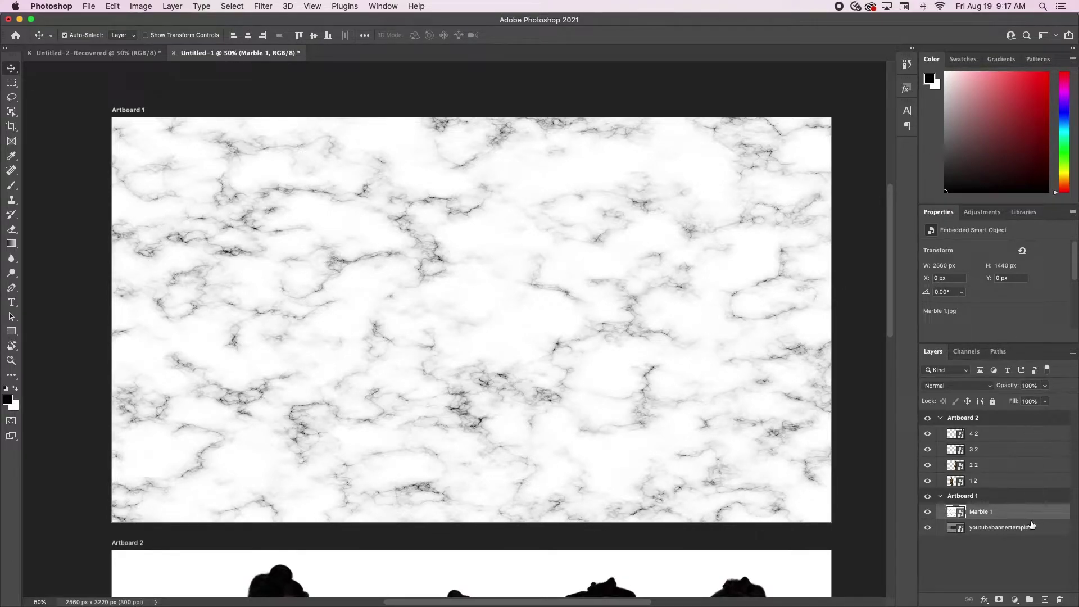
click(1045, 386)
drag(1046, 400, 1016, 403)
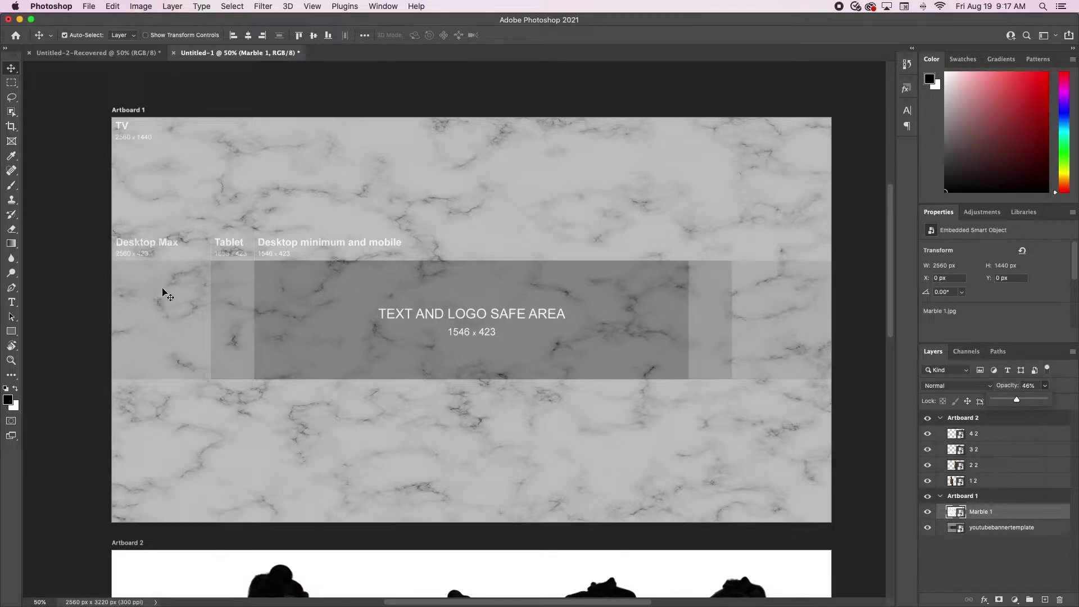
Move the 1 2 model to Artboard 1, scale it to 12.45%, and fit it against the safe area's left edge.
scroll(533, 314, down, 2)
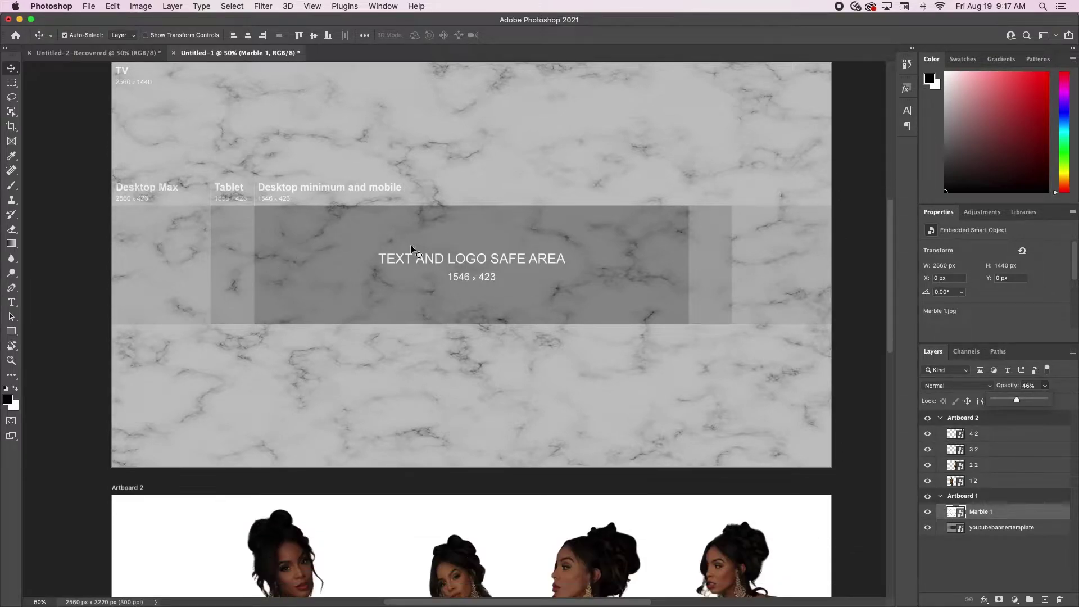
scroll(453, 363, down, 2)
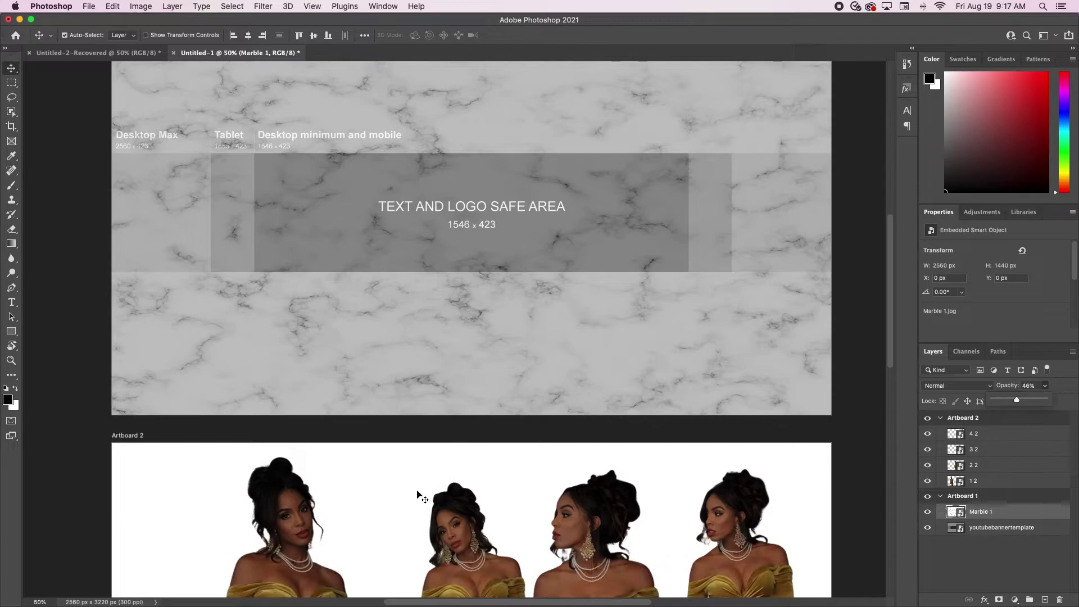
drag(283, 529, 345, 96)
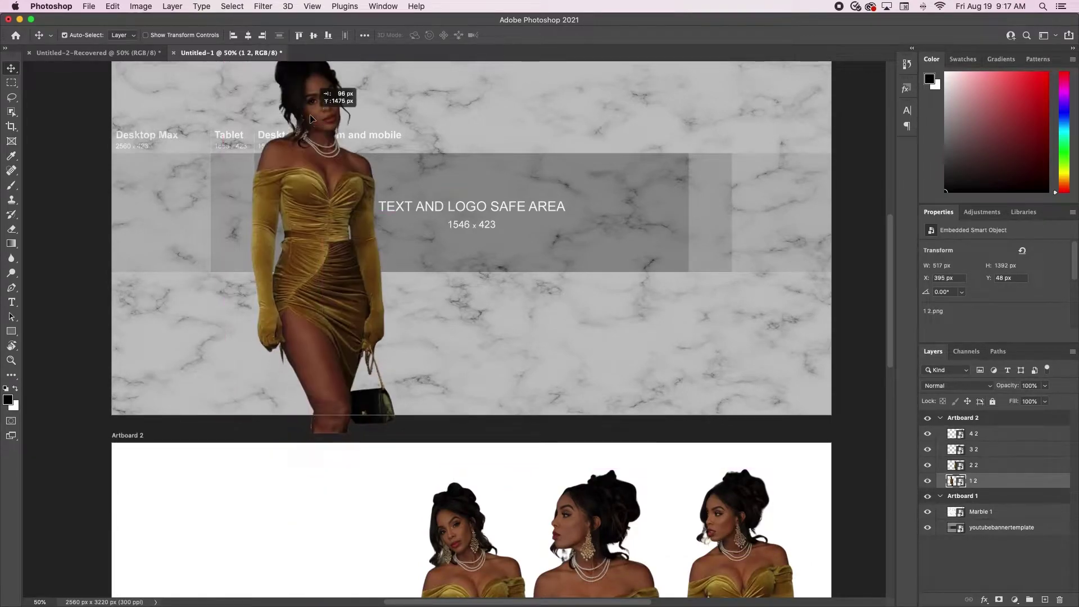
scroll(296, 228, up, 2)
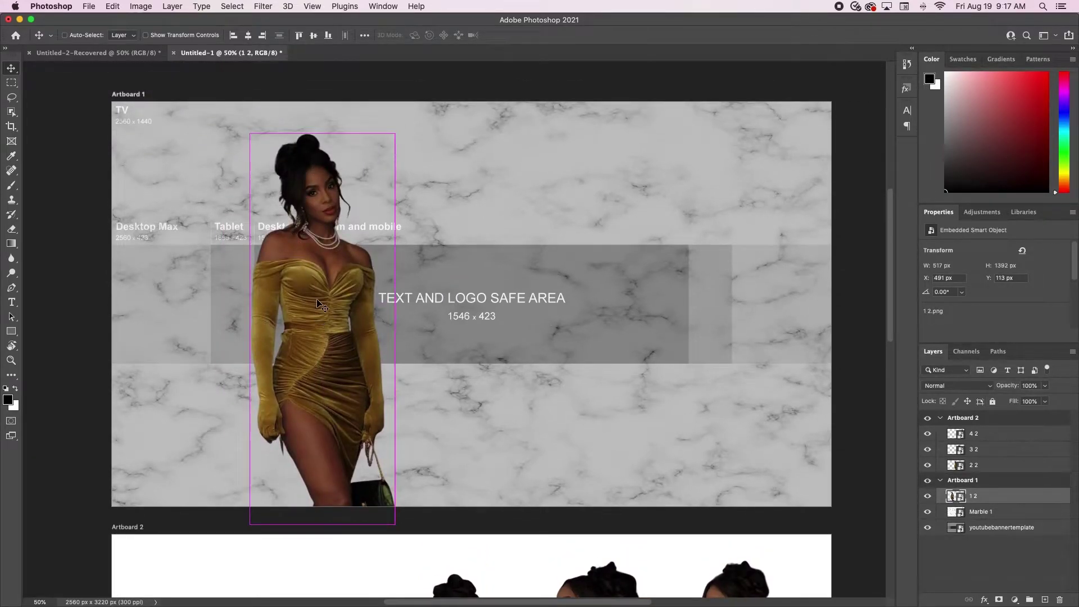
key(super+t)
drag(95, 120, 284, 315)
drag(408, 457, 301, 294)
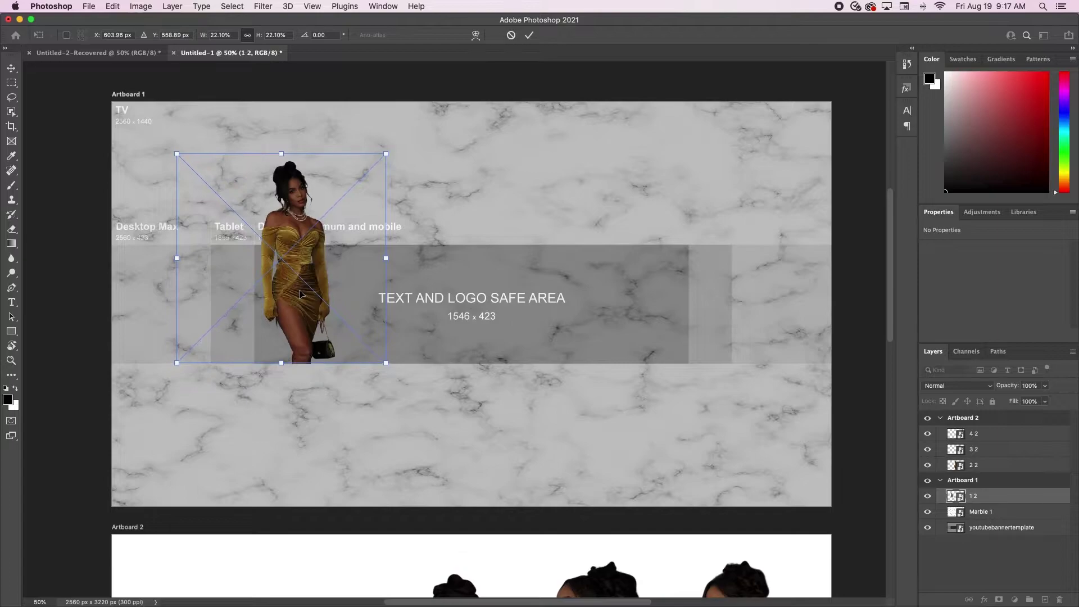
drag(177, 155, 258, 254)
drag(346, 310, 280, 309)
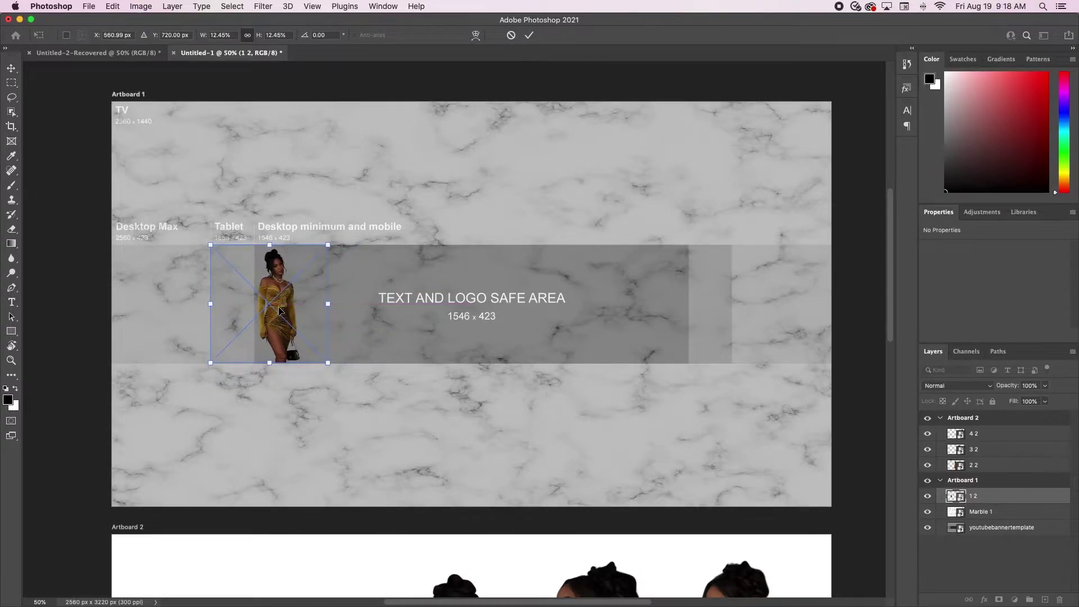
scroll(535, 469, down, 5)
click(471, 463)
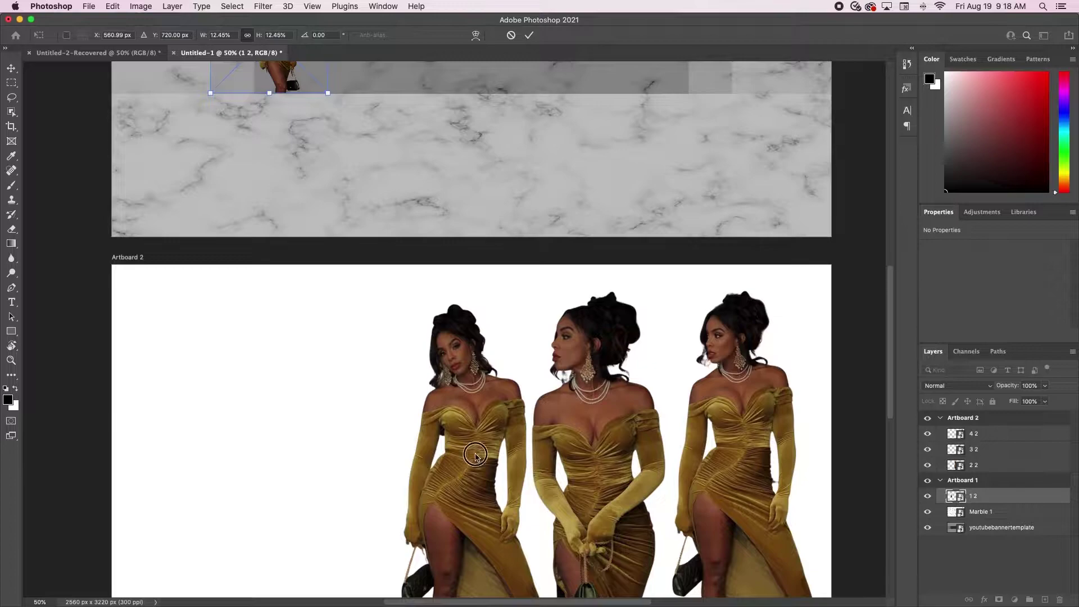
Move the 2 2 model to Artboard 1, scale it down to the safe area's height, and fit it against the right edge.
drag(470, 461, 539, 31)
scroll(506, 225, up, 5)
drag(468, 516, 523, 149)
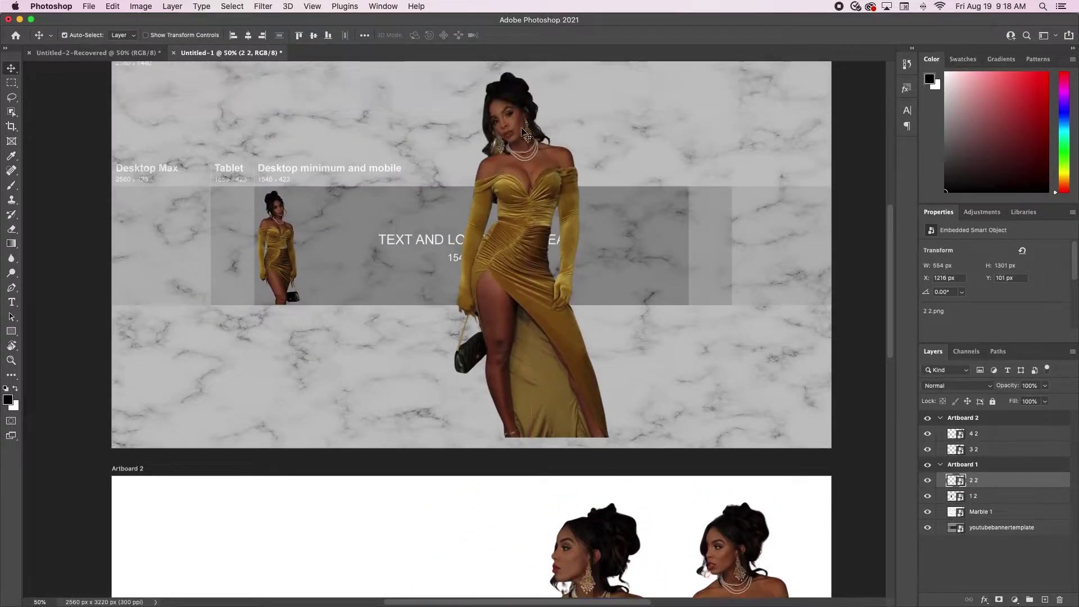
key(ctrl+t)
scroll(428, 199, up, 3)
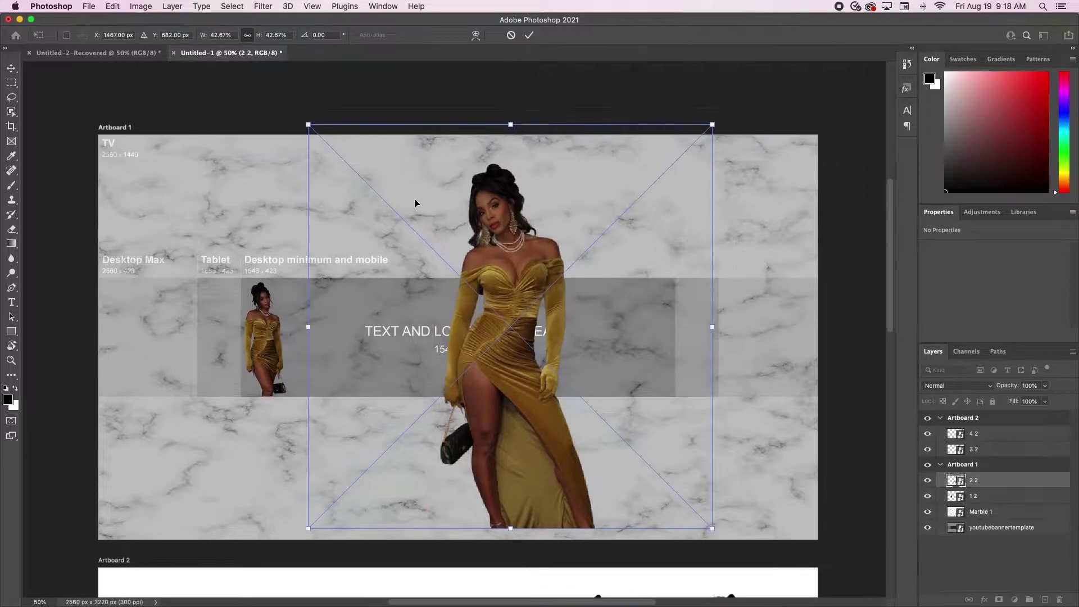
drag(312, 122, 600, 408)
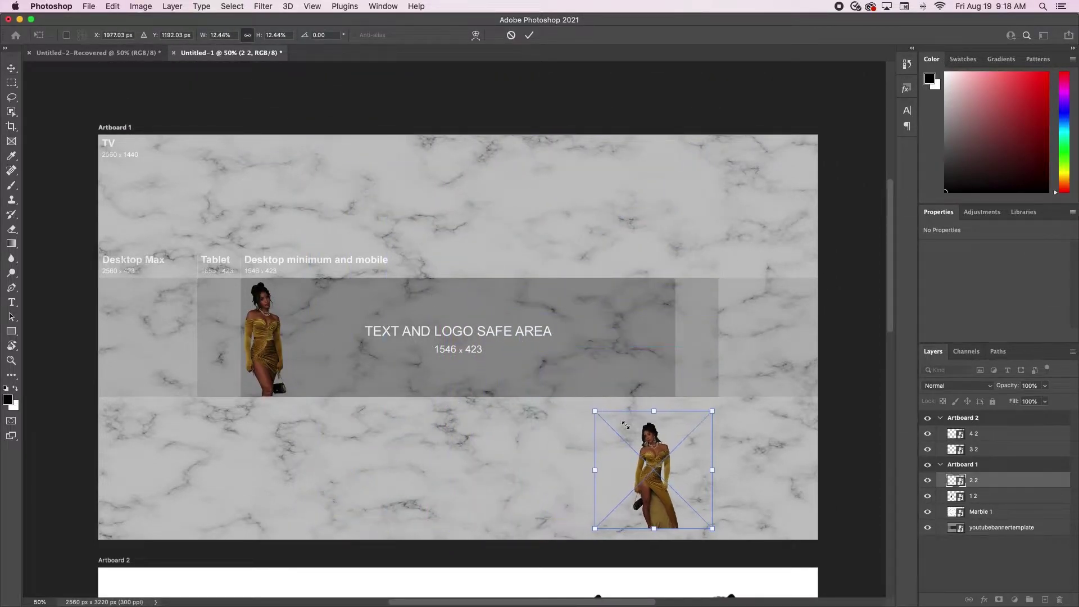
drag(651, 459, 650, 326)
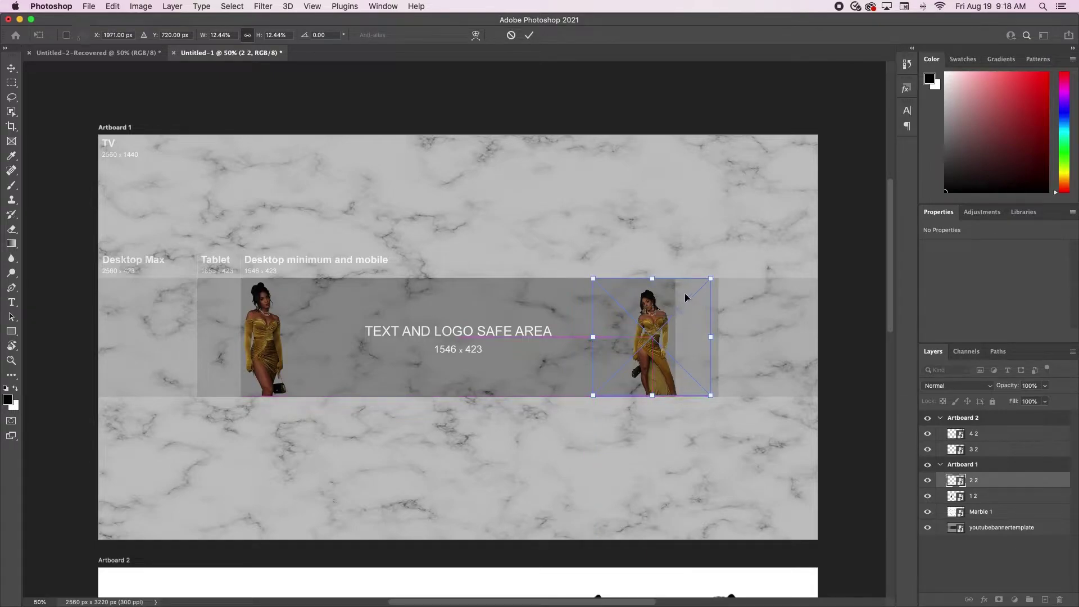
drag(587, 277, 578, 265)
key(Return)
Draw a black rectangle about 2572 × 424 px over the desktop band, directly above the Marble 1 layer.
click(568, 264)
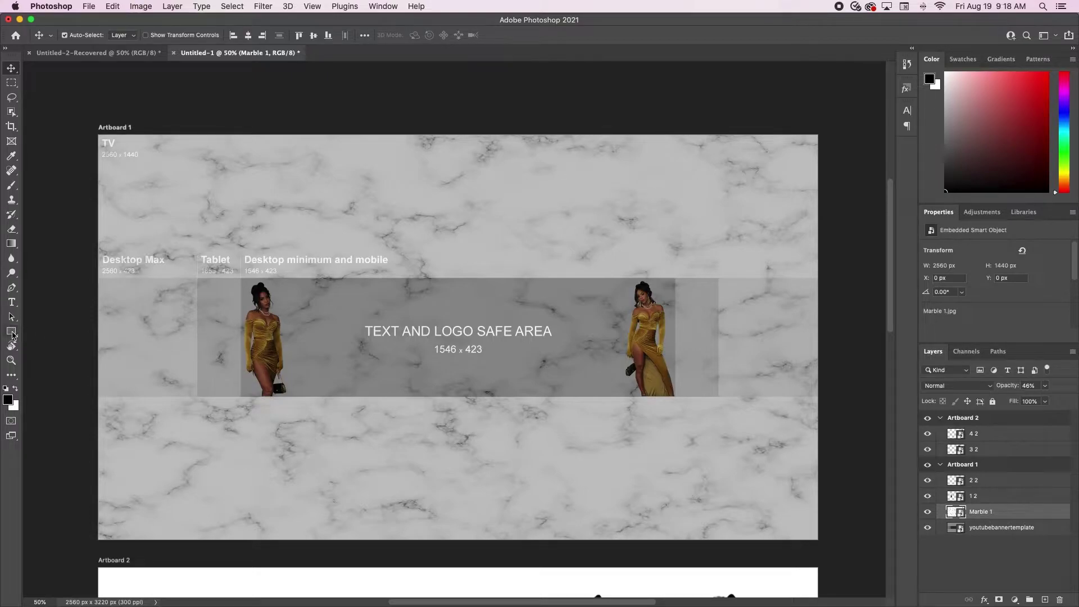
click(12, 333)
drag(98, 278, 808, 399)
drag(821, 396, 821, 396)
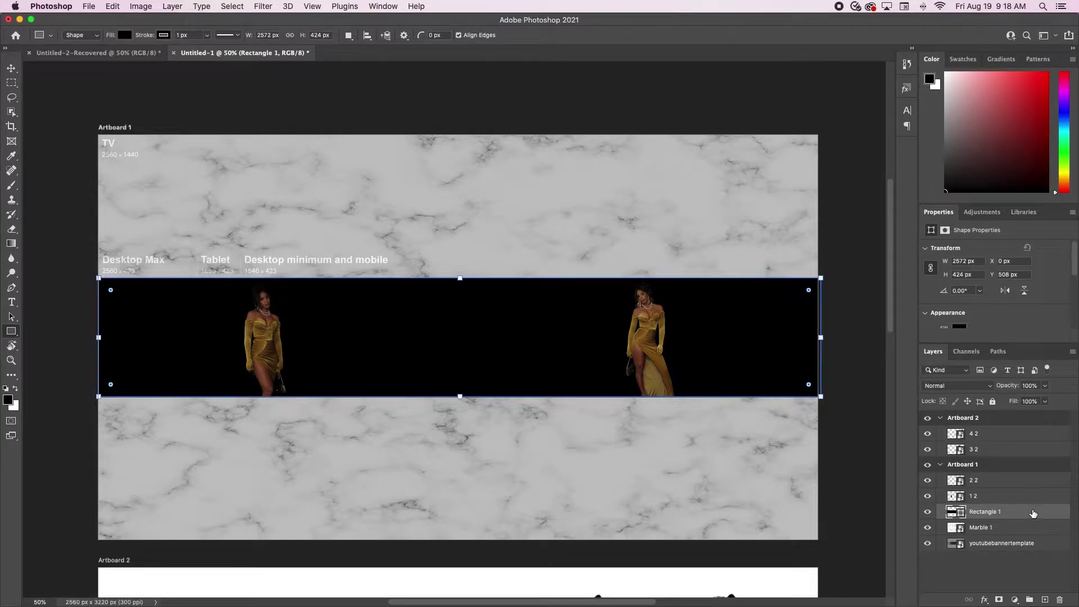
Fill the rectangle band with gold-brown #8e6a1f sampled from the first model's dress, and lower its opacity to 76%.
click(959, 325)
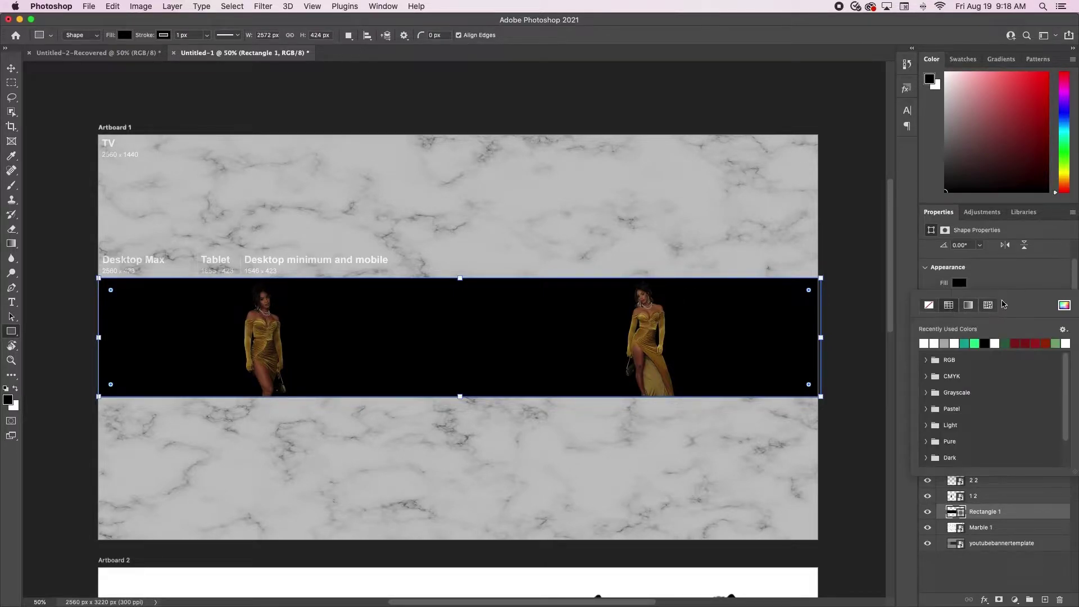
click(1063, 306)
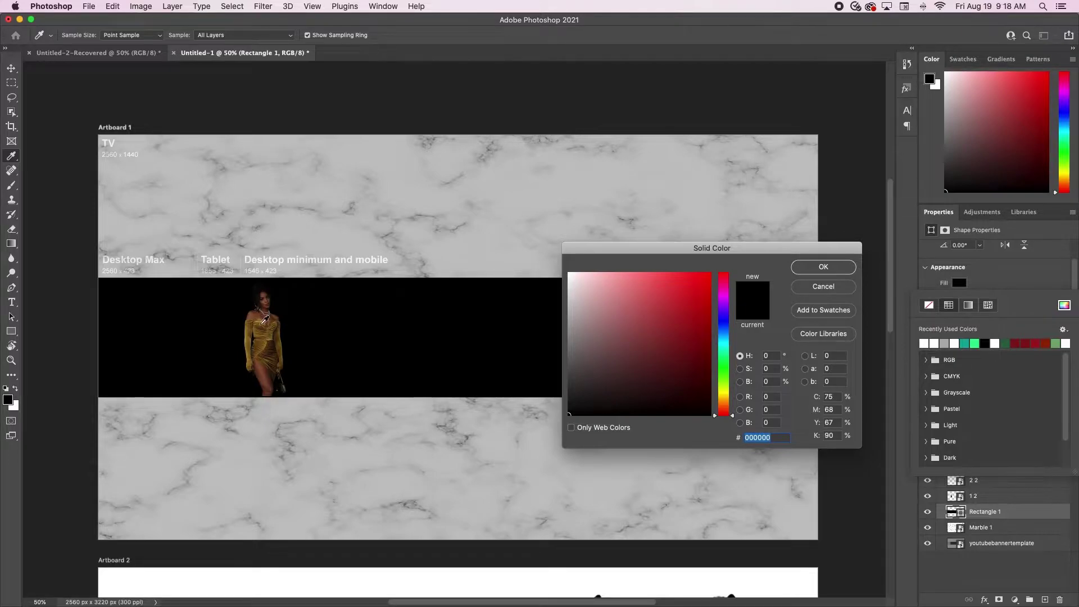
click(251, 334)
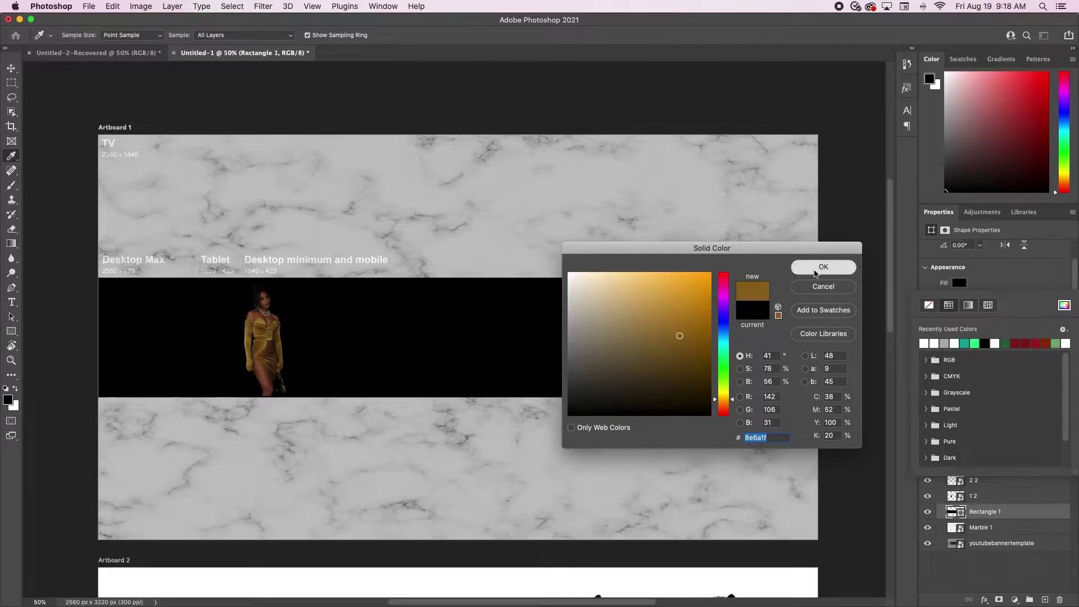
click(821, 267)
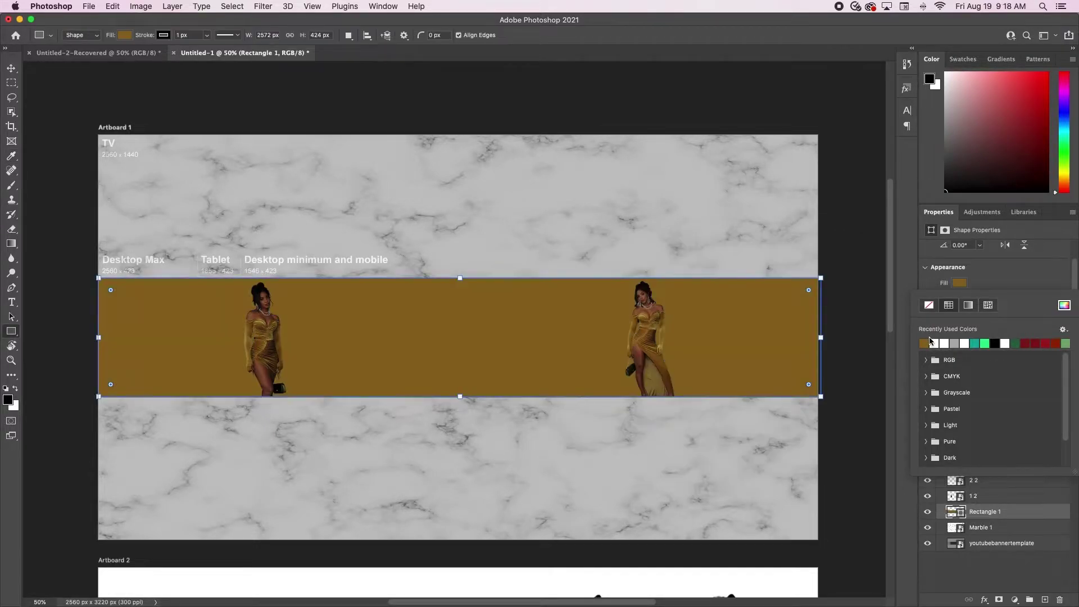
click(1026, 287)
click(1045, 385)
drag(1047, 400, 1034, 403)
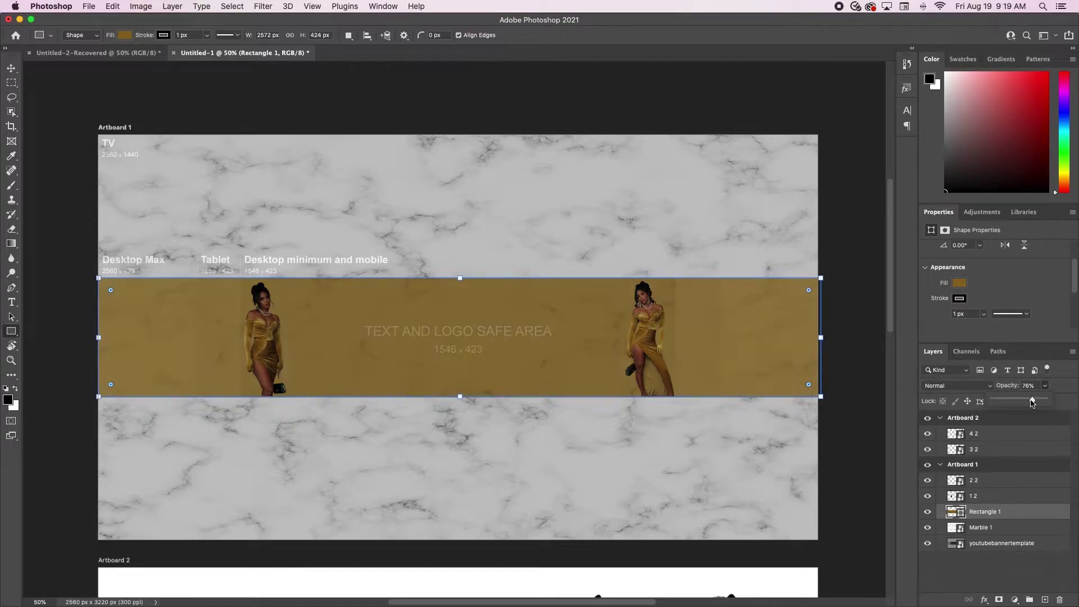
Start a centered text layer in the upper part of the colored band and set its font to abnes.
key(super+equal)
key(super+equal)
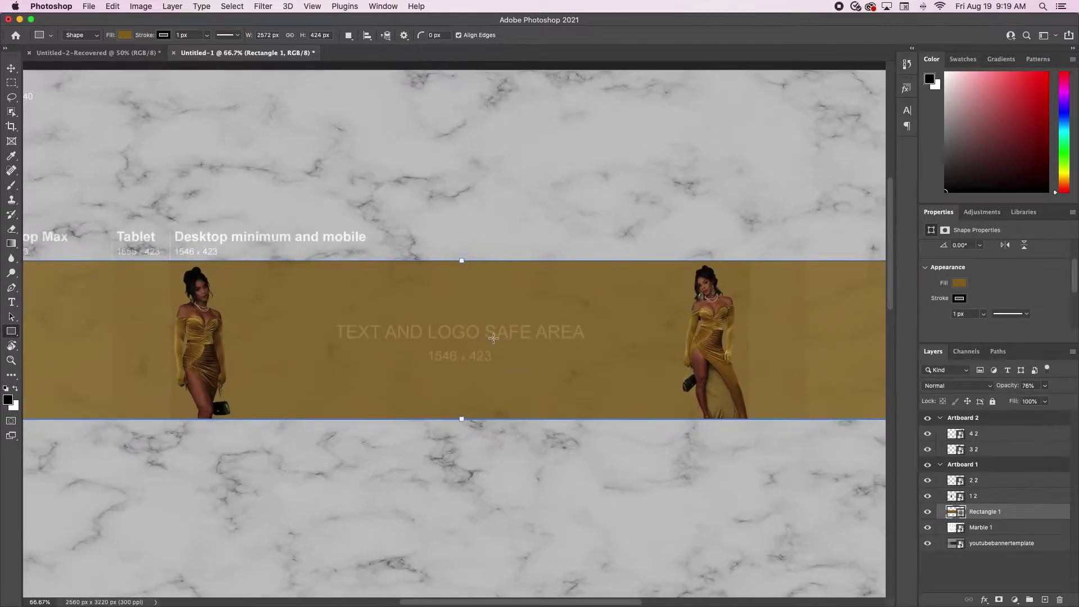
scroll(494, 338, right, 3)
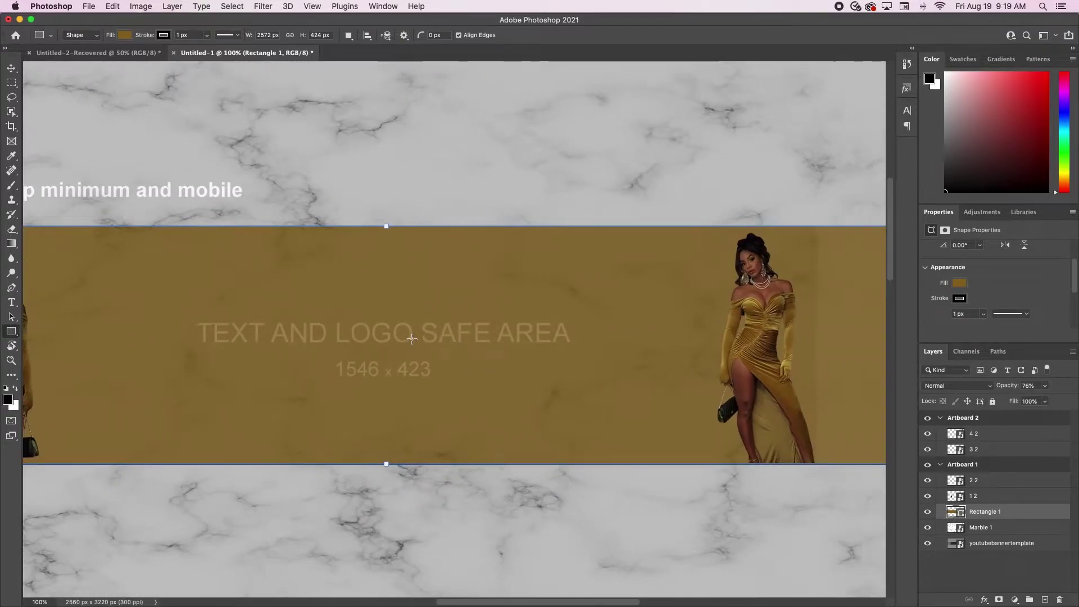
scroll(404, 331, left, 4)
key(t)
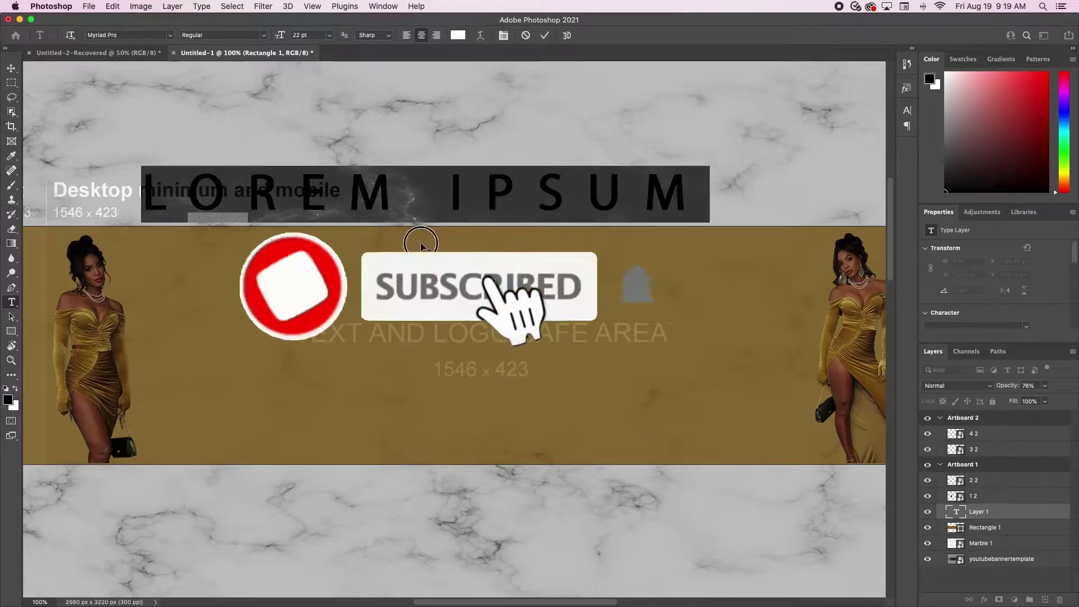
click(456, 337)
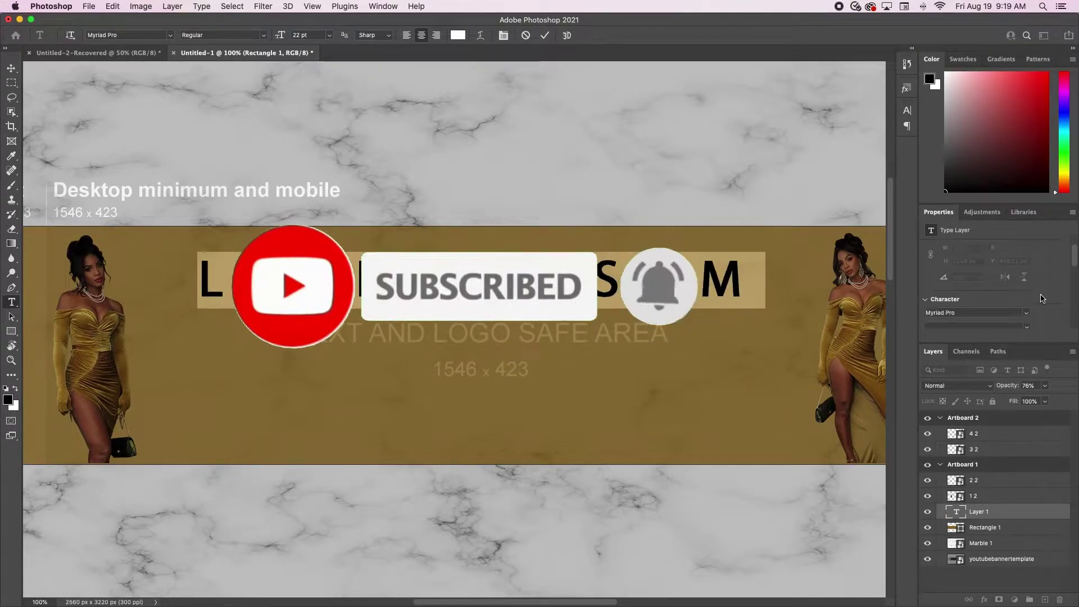
scroll(1026, 298, down, 3)
scroll(975, 323, down, 2)
scroll(1004, 293, up, 3)
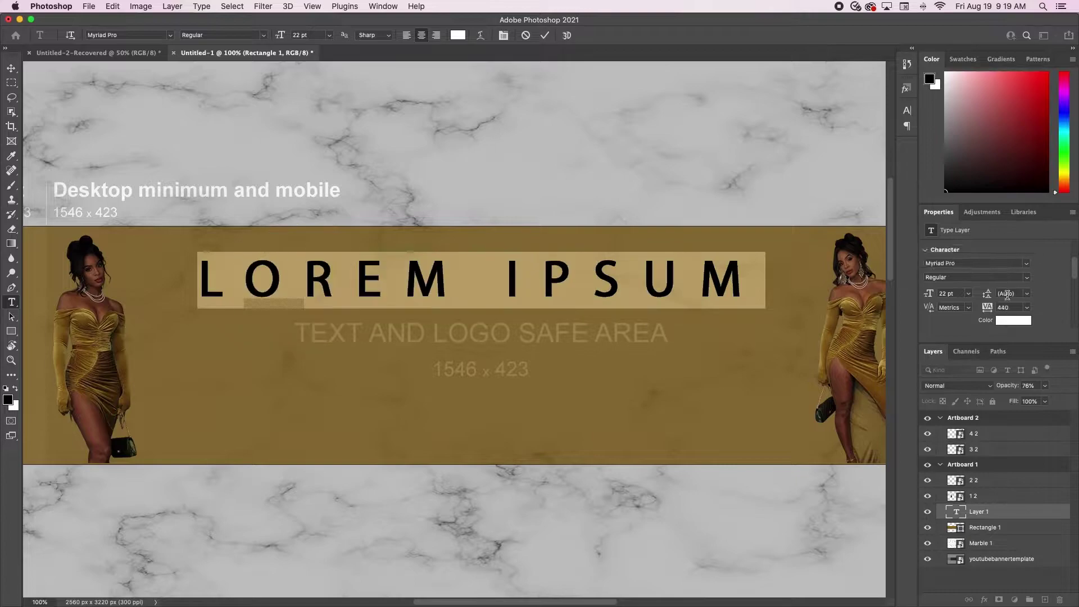
scroll(1015, 298, up, 2)
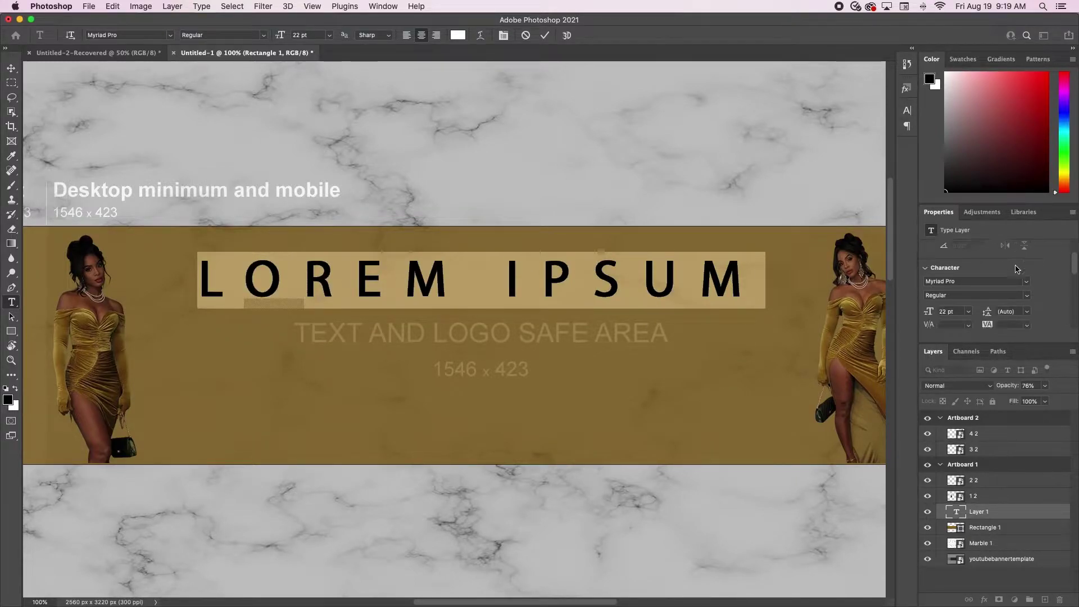
click(1026, 282)
scroll(959, 358, up, 15)
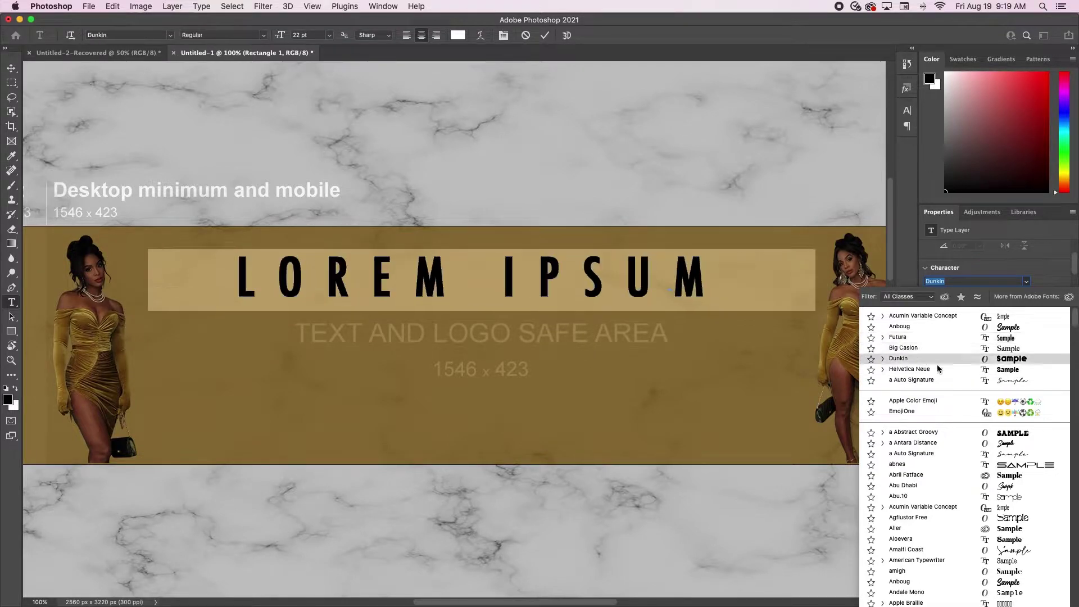
scroll(939, 398, down, 1)
click(911, 451)
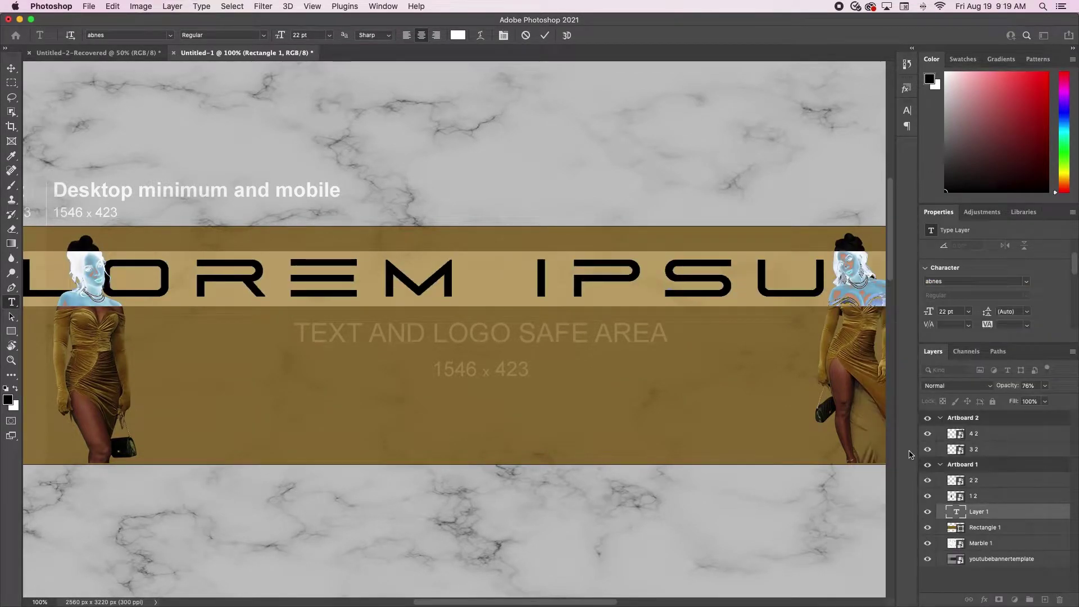
Enter the banner title "KEEPING UP WITH" followed by the channel owner's first name, and commit the text.
text(KEEPING)
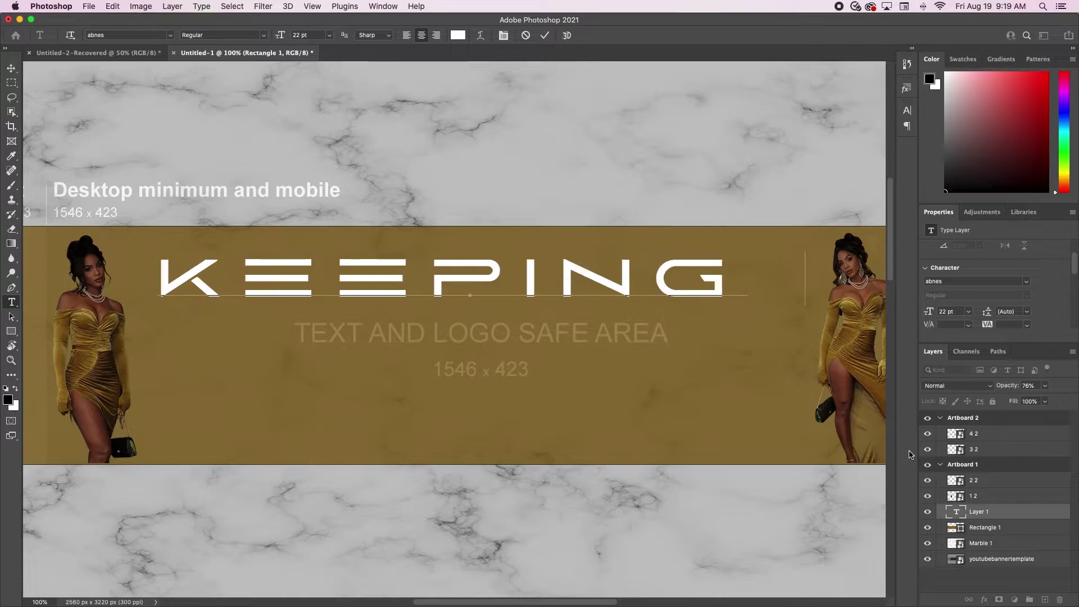
text( UP WITH T)
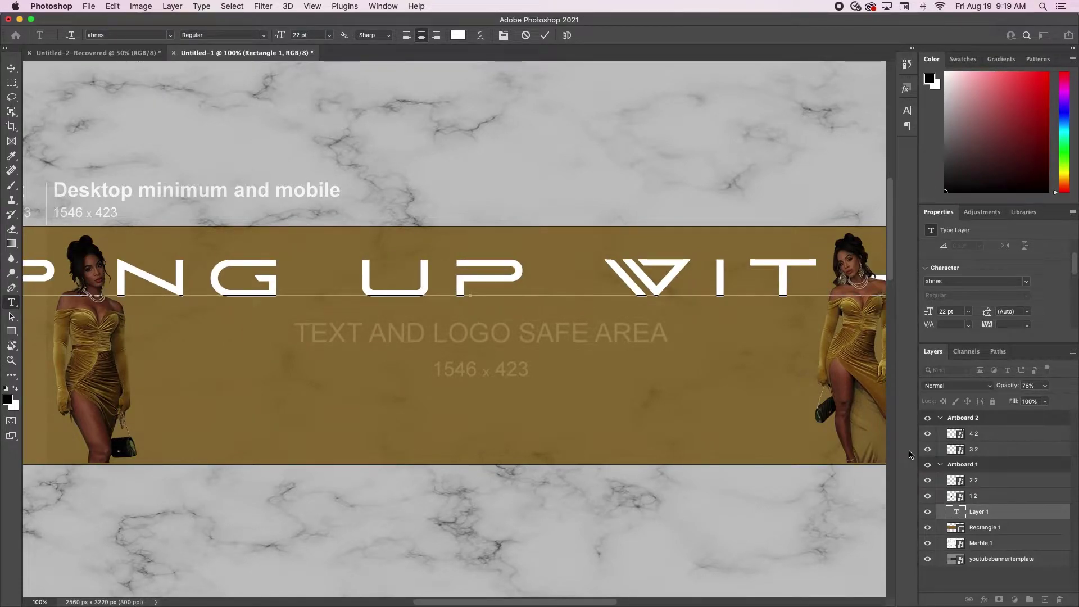
text(HEKE)
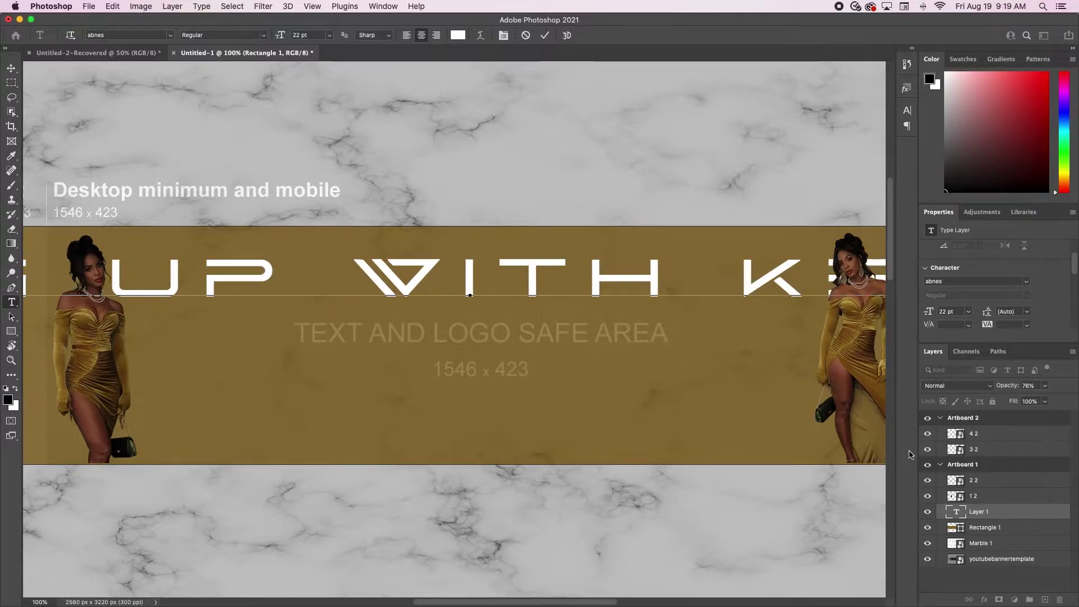
key(super+Return)
Set the banner title's character tracking to 100.
scroll(1018, 276, down, 3)
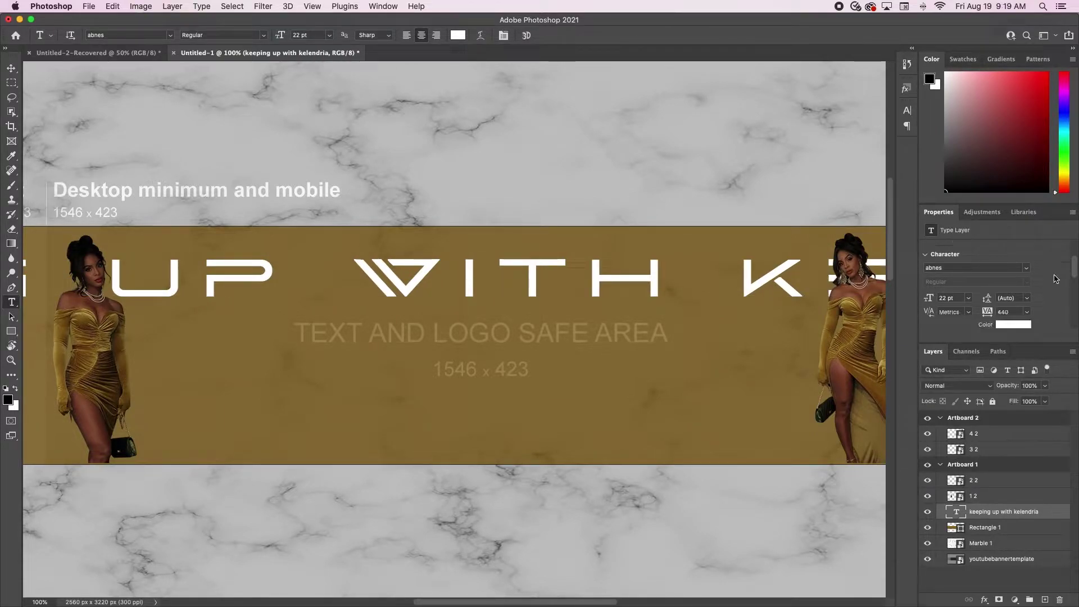
click(1009, 283)
text(100)
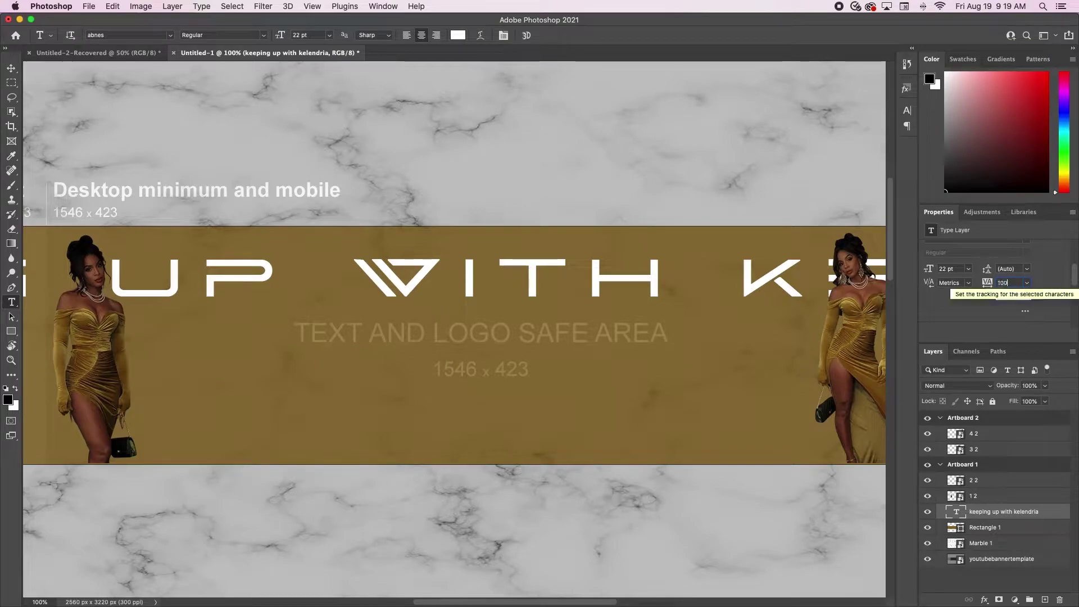
key(Return)
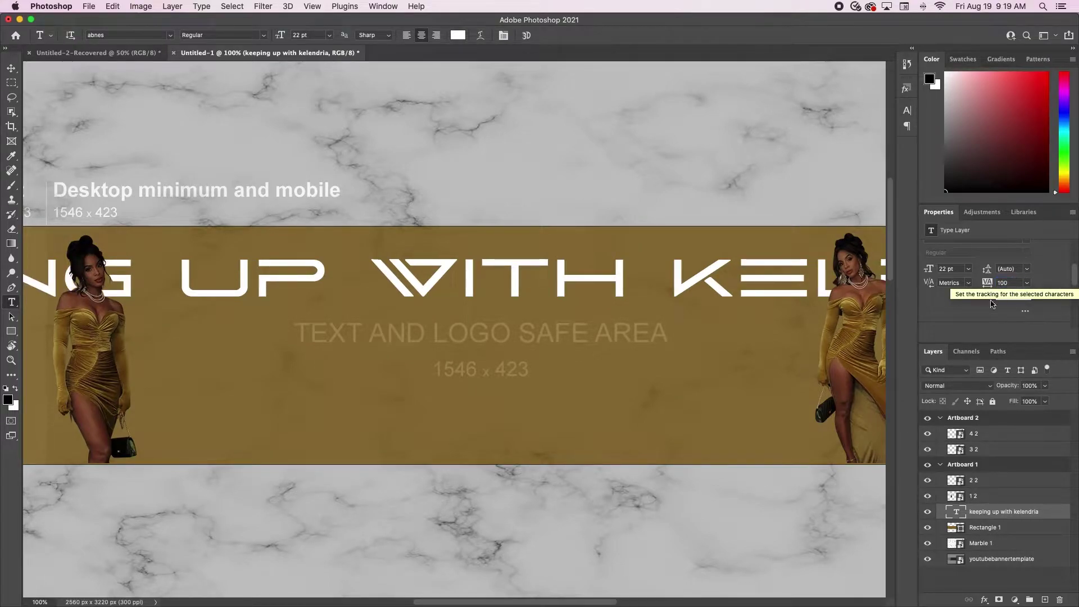
Scale the banner title down proportionally to about 61%, giving a font size of about 13.42 pt.
key(super+minus)
key(super+minus)
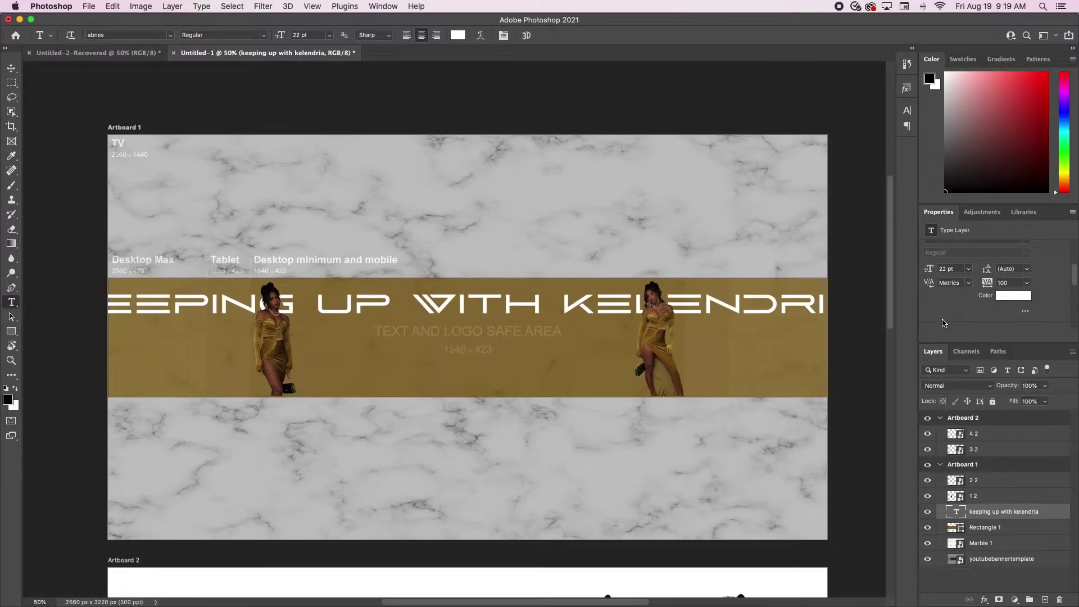
key(super+t)
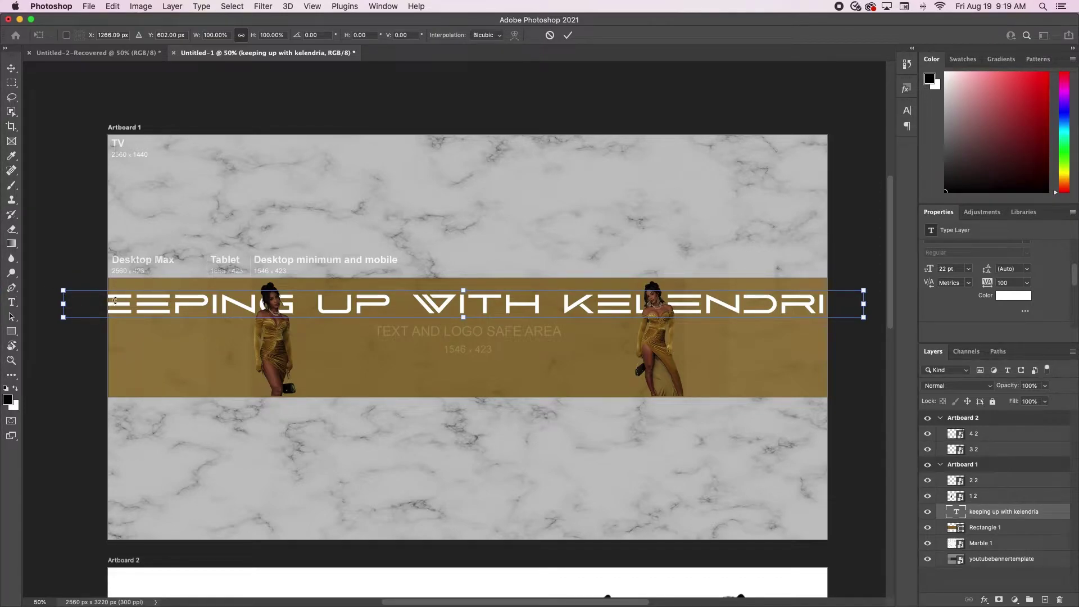
drag(64, 318, 375, 303)
key(super+z)
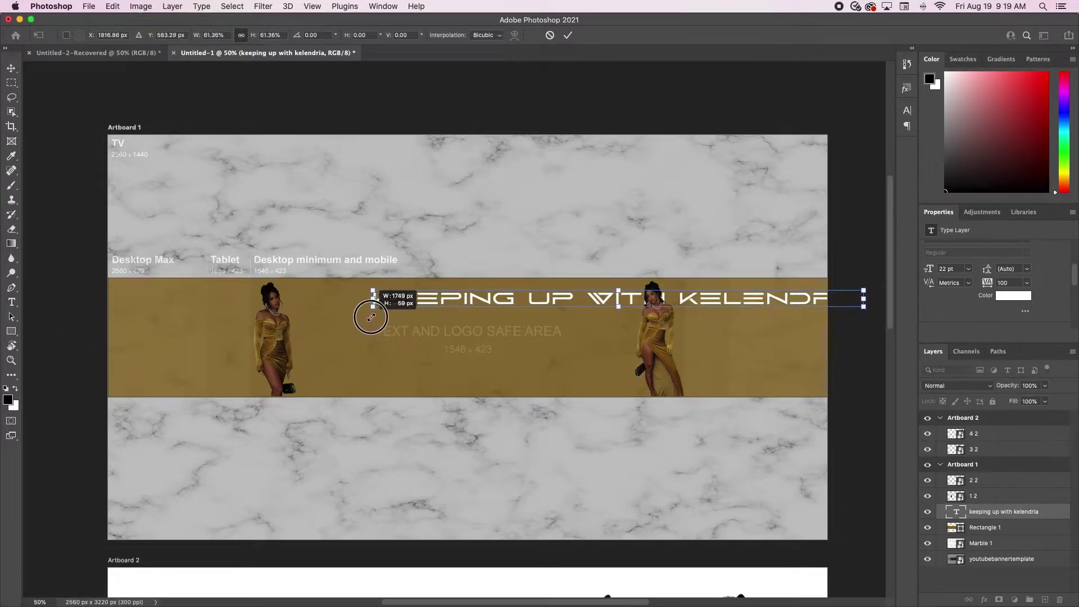
click(566, 35)
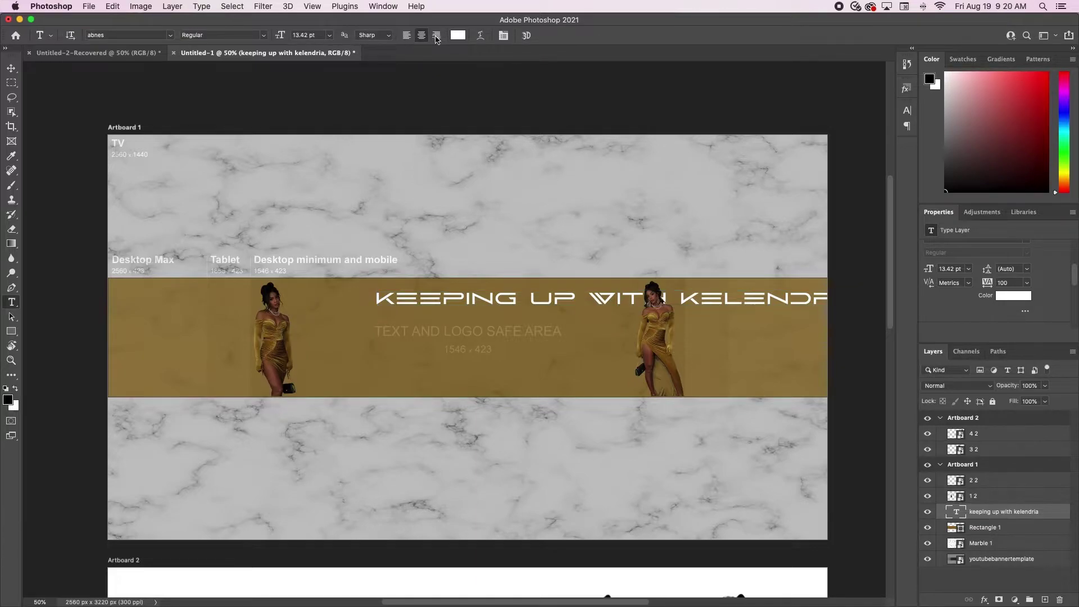
Center the banner title horizontally on the artboard and move it down to about the band's mid-height.
key(v)
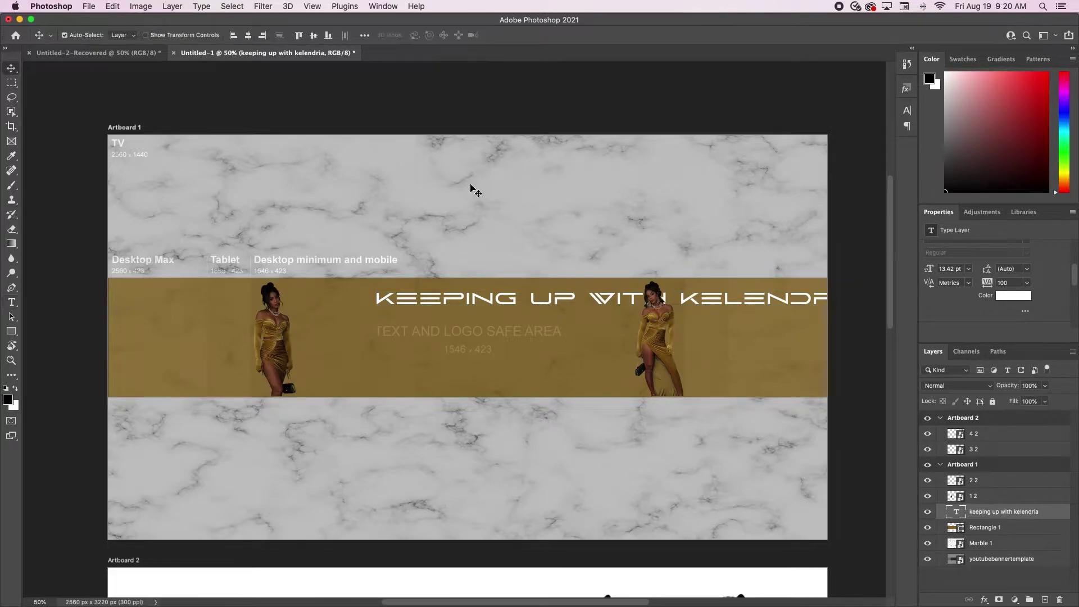
click(248, 35)
drag(545, 303, 535, 338)
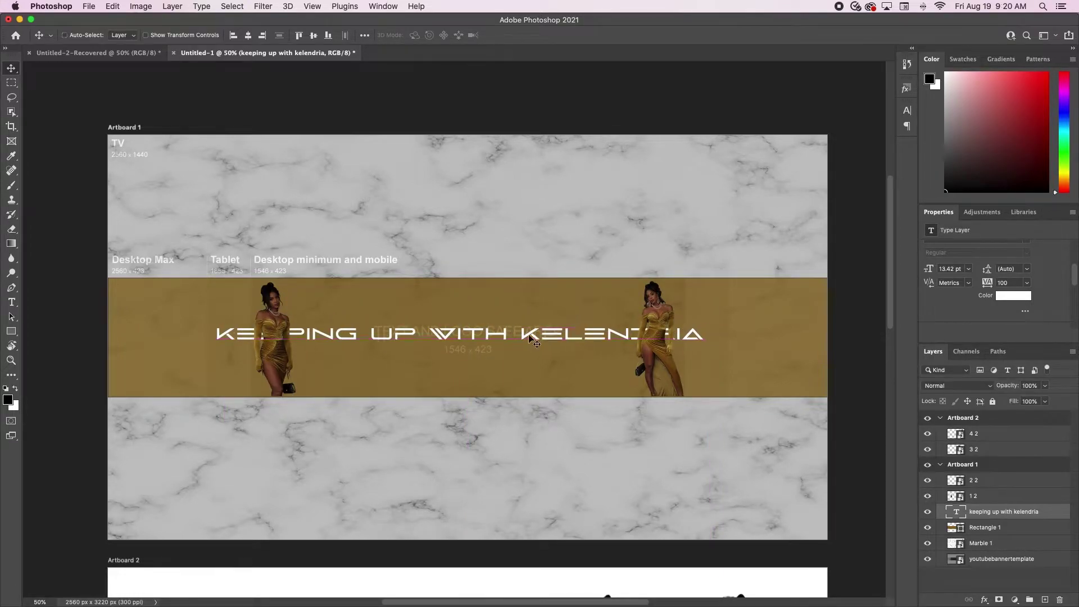
Scale the title down further to about 8.95 pt so it fits between the two models, and center it horizontally.
key(super+t)
drag(215, 323, 339, 336)
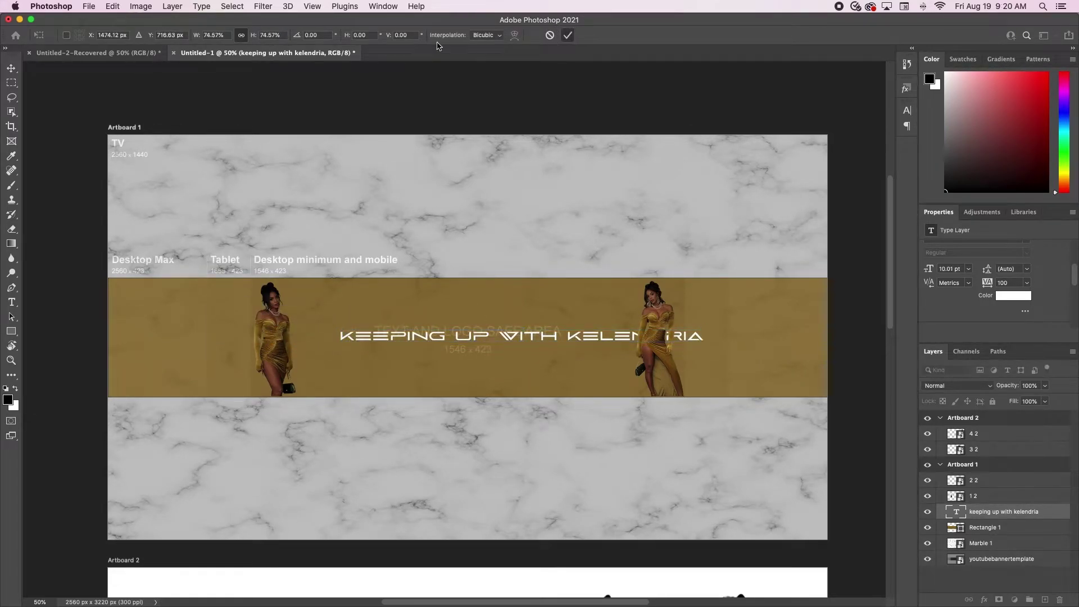
click(567, 35)
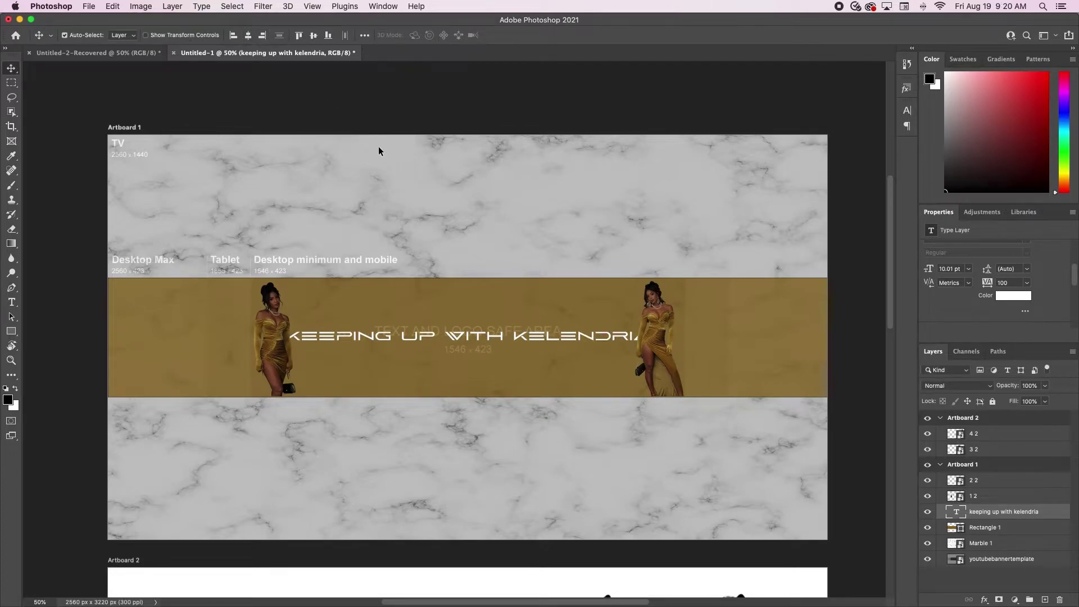
key(super+t)
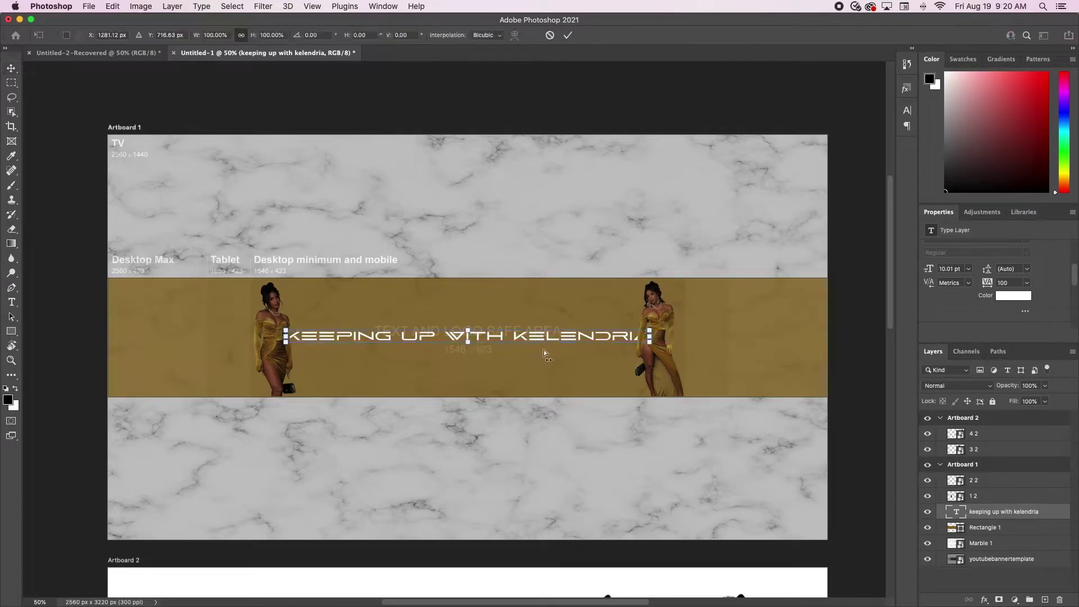
drag(651, 343, 611, 335)
click(568, 36)
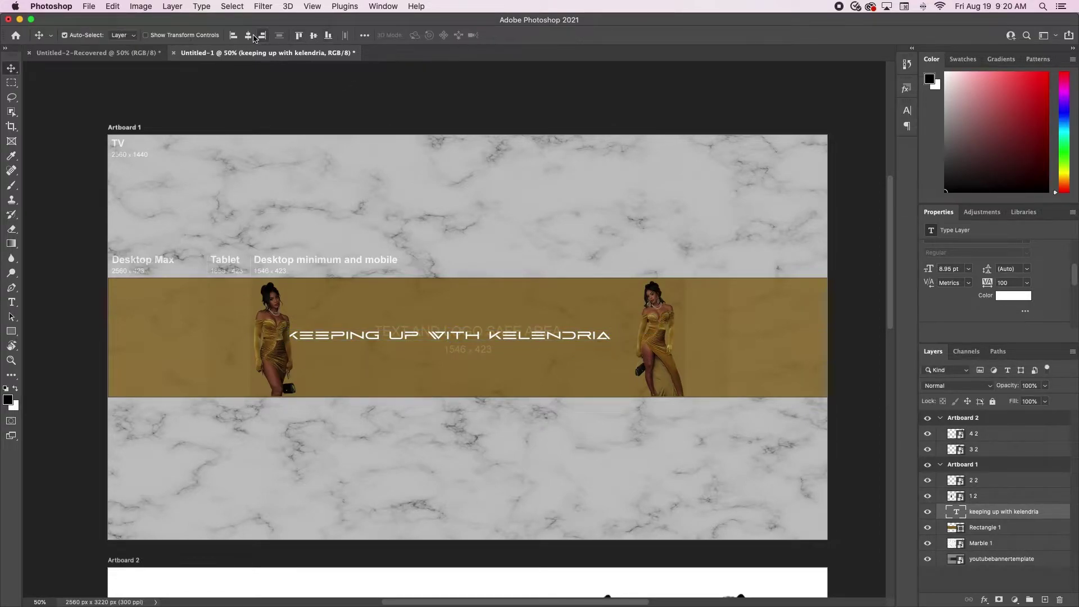
click(248, 35)
Nudge the banner title slightly downward within the colored band, keeping it horizontally centered.
click(522, 253)
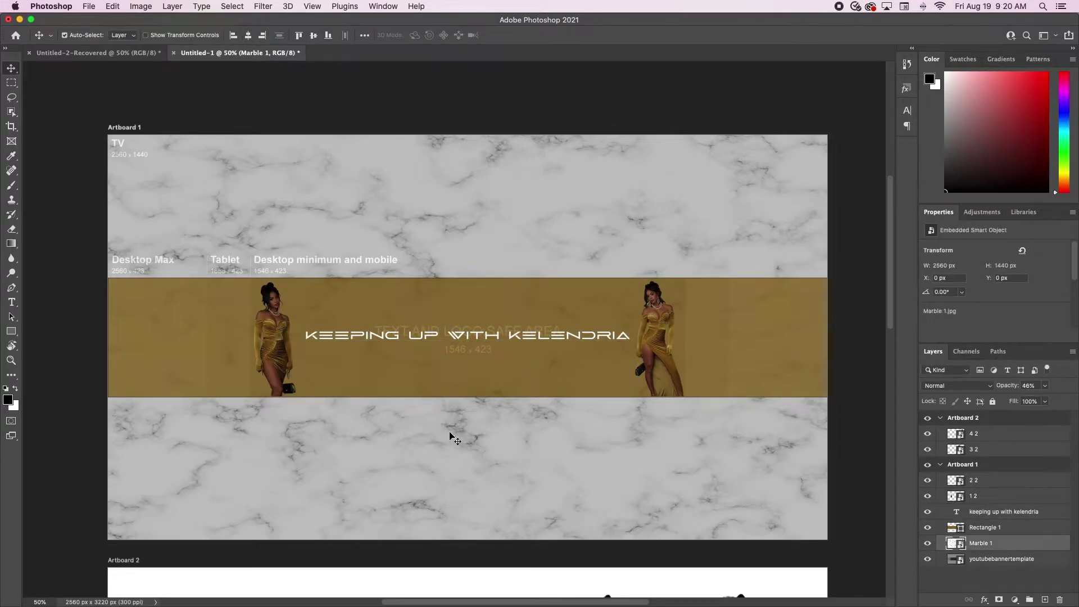
click(77, 415)
drag(495, 337, 494, 344)
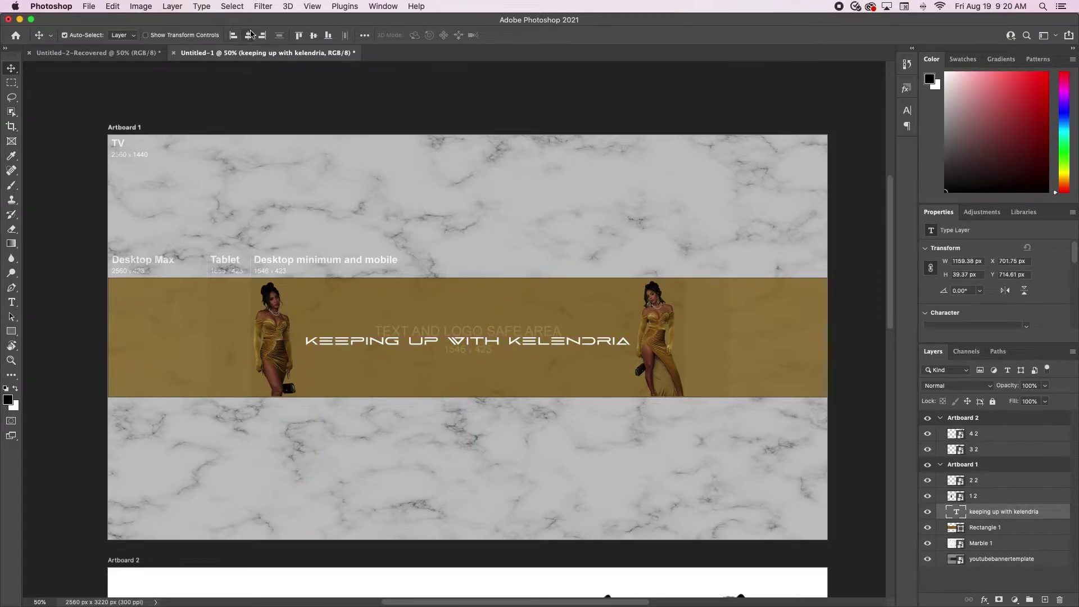
Duplicate the banner title and place the copy directly beneath the original, aligned with it.
scroll(466, 265, down, 1)
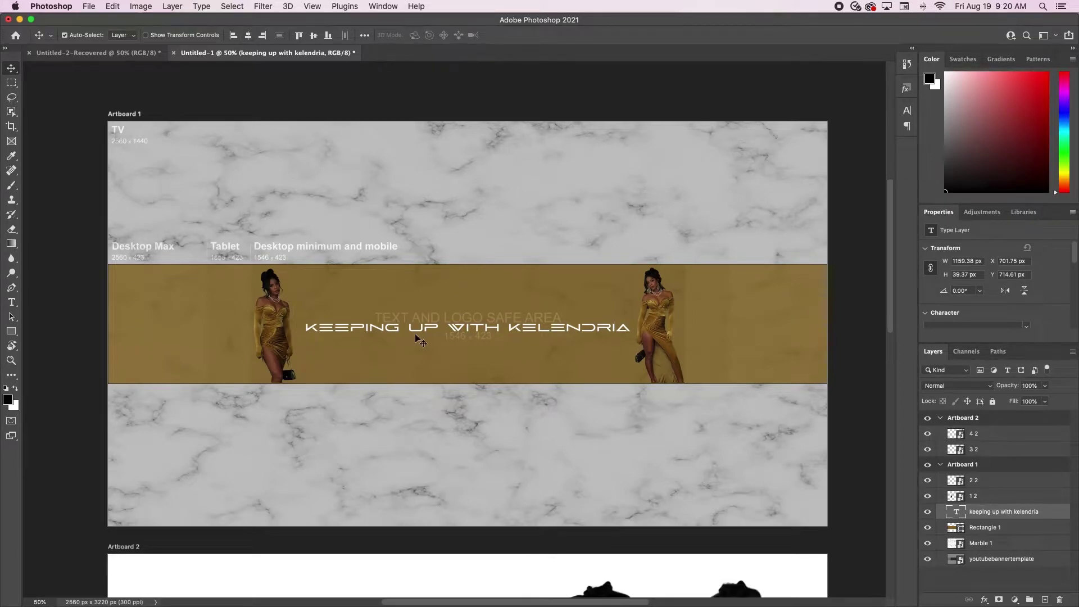
scroll(539, 337, down, 1)
key(super+1)
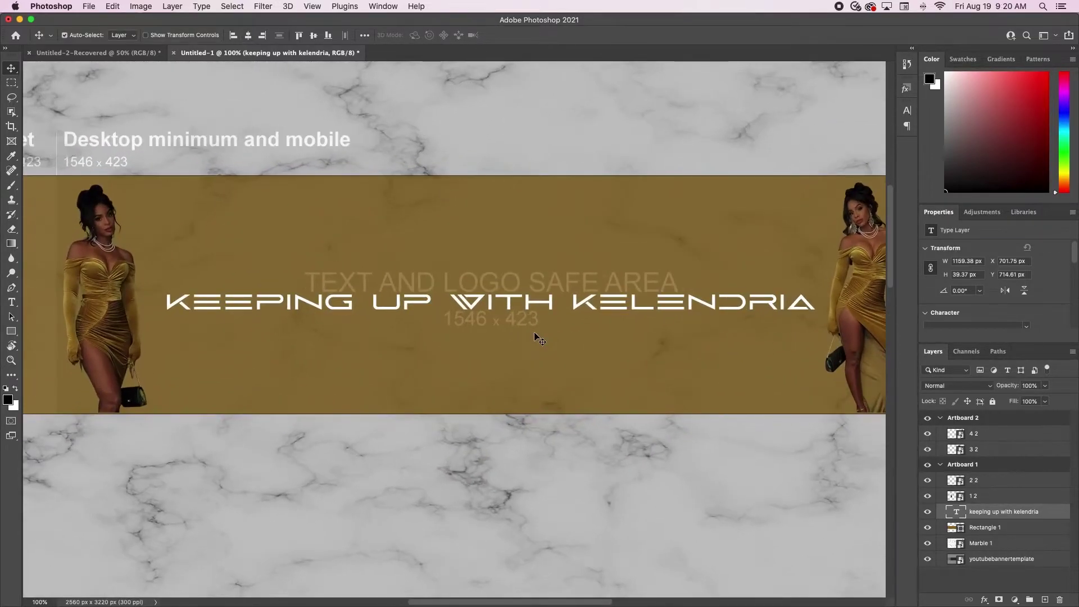
alt+drag(611, 308, 611, 335)
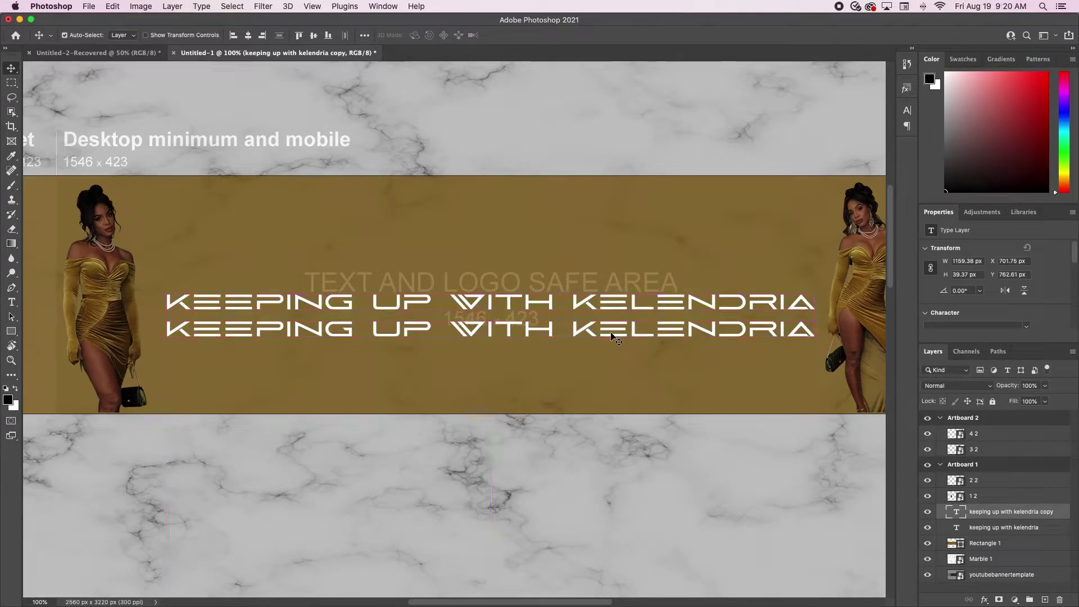
Change the duplicated title's font to a Auto Signature and turn off its All Caps formatting.
scroll(1012, 306, down, 1)
click(1027, 312)
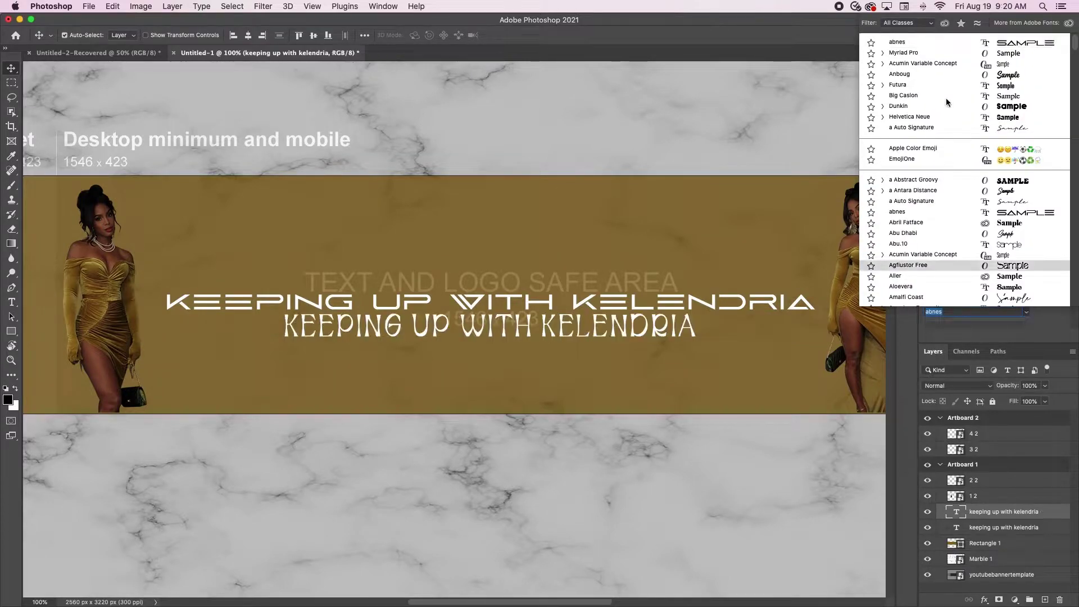
click(940, 200)
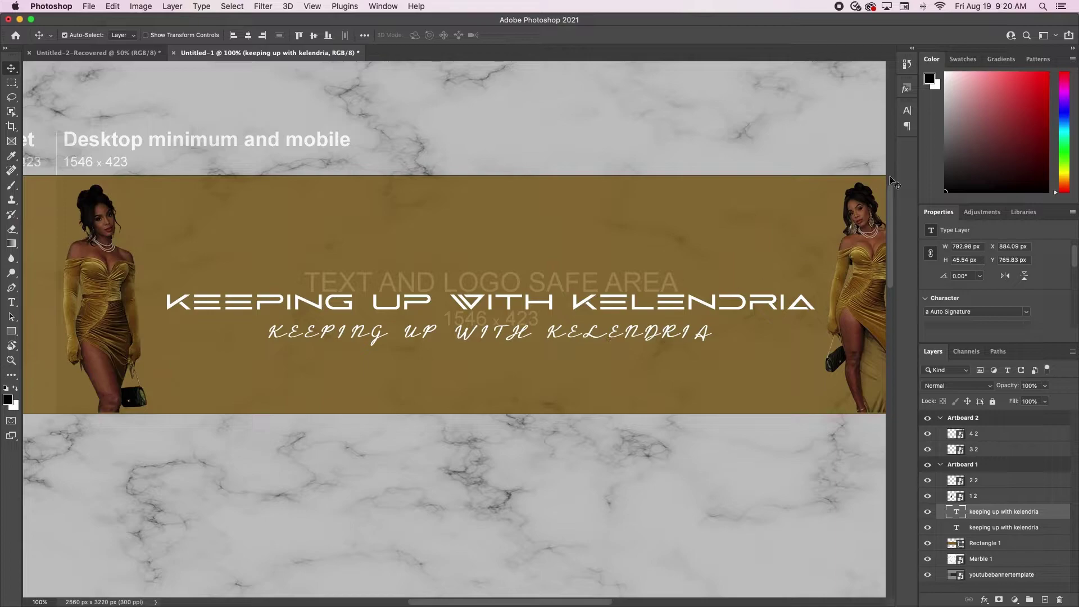
click(906, 110)
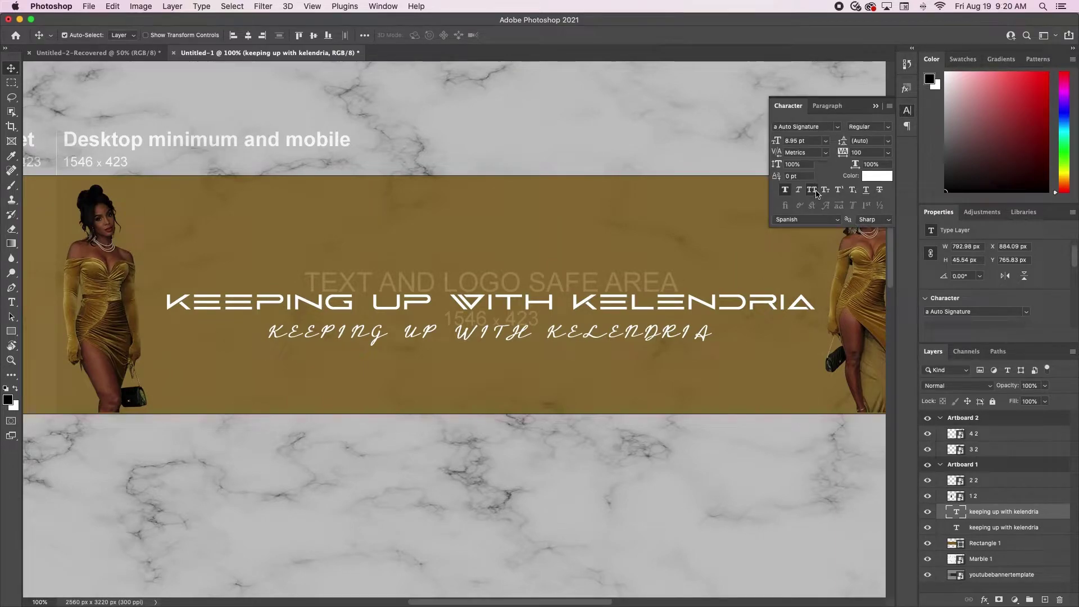
click(816, 191)
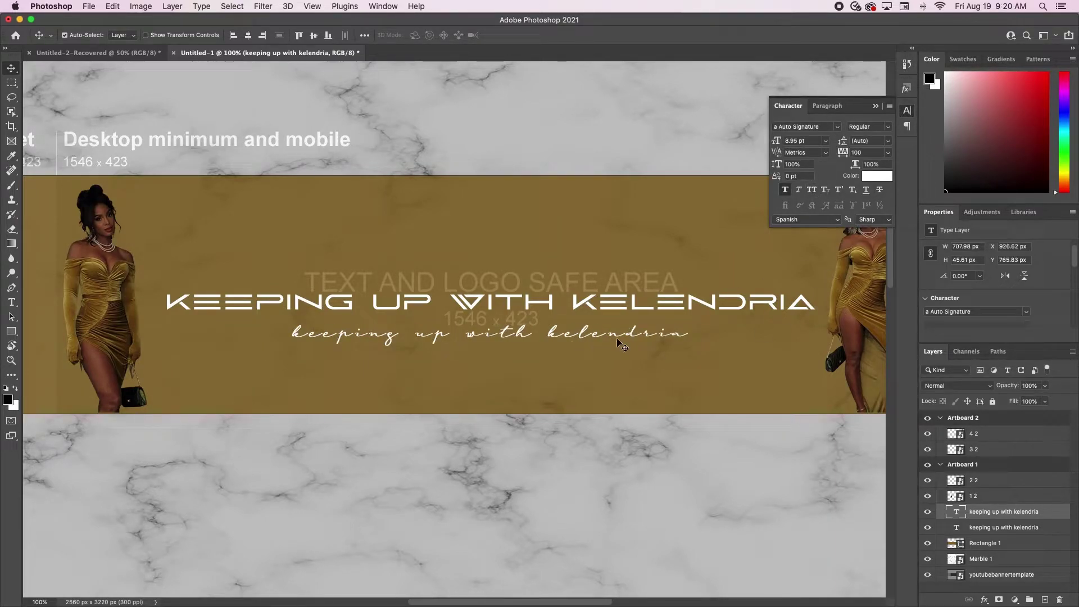
Set the script title copy's letter tracking to 80.
scroll(1034, 302, down, 3)
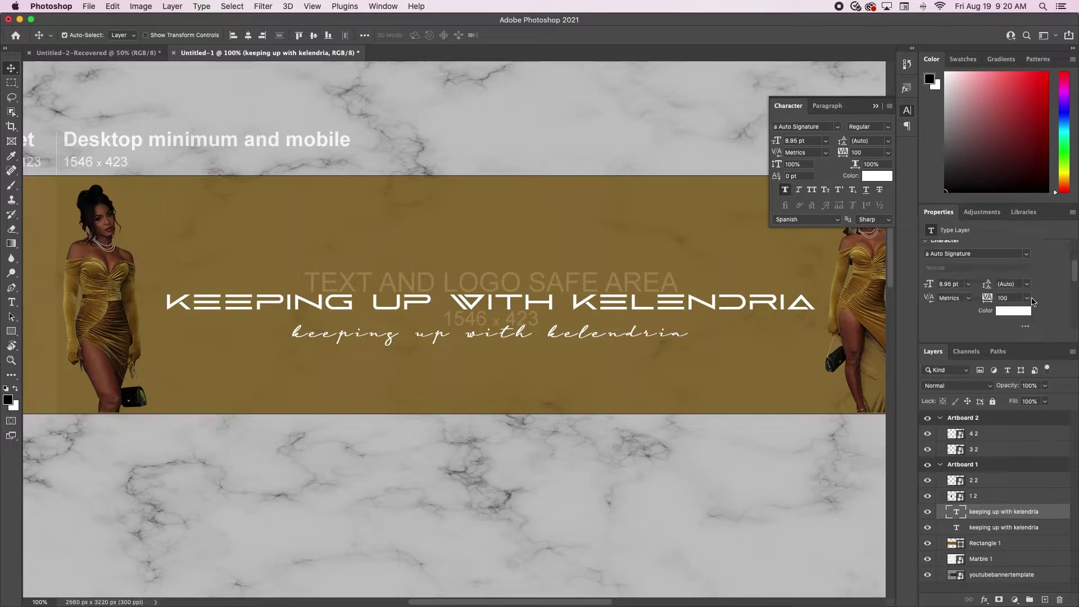
click(1019, 299)
text(80)
key(Return)
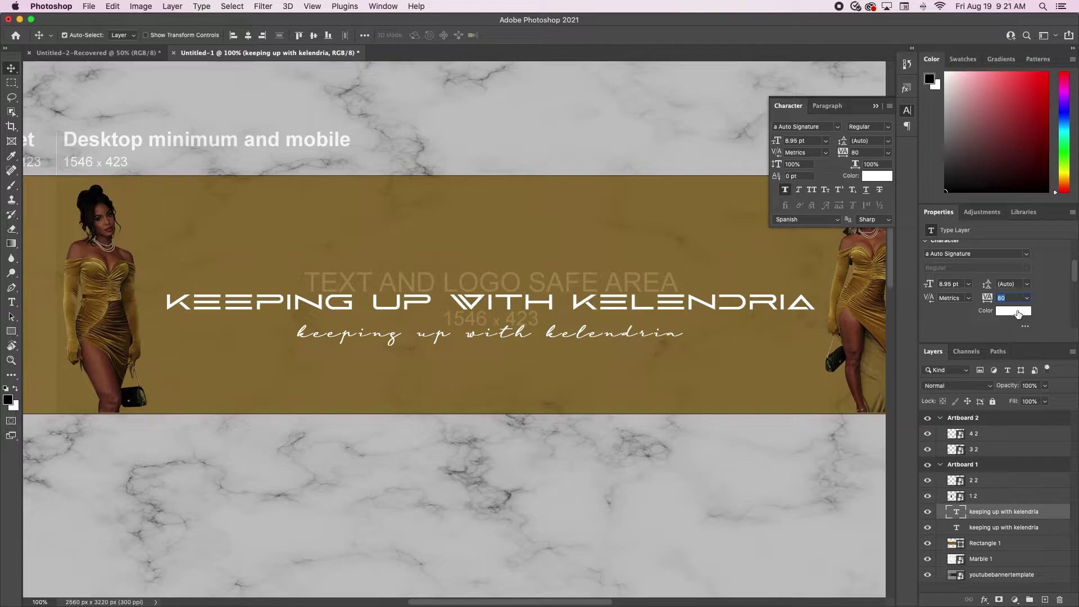
Recolor the script title copy black and move it up so it overlaps the middle of the white title.
click(1017, 314)
drag(677, 337, 714, 424)
click(824, 268)
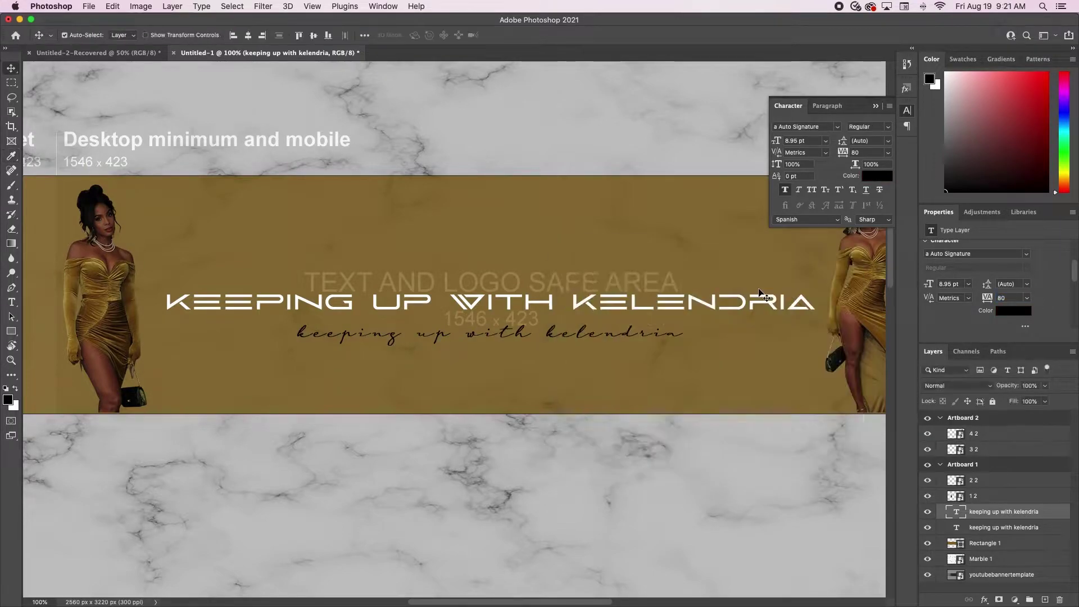
drag(561, 337, 562, 310)
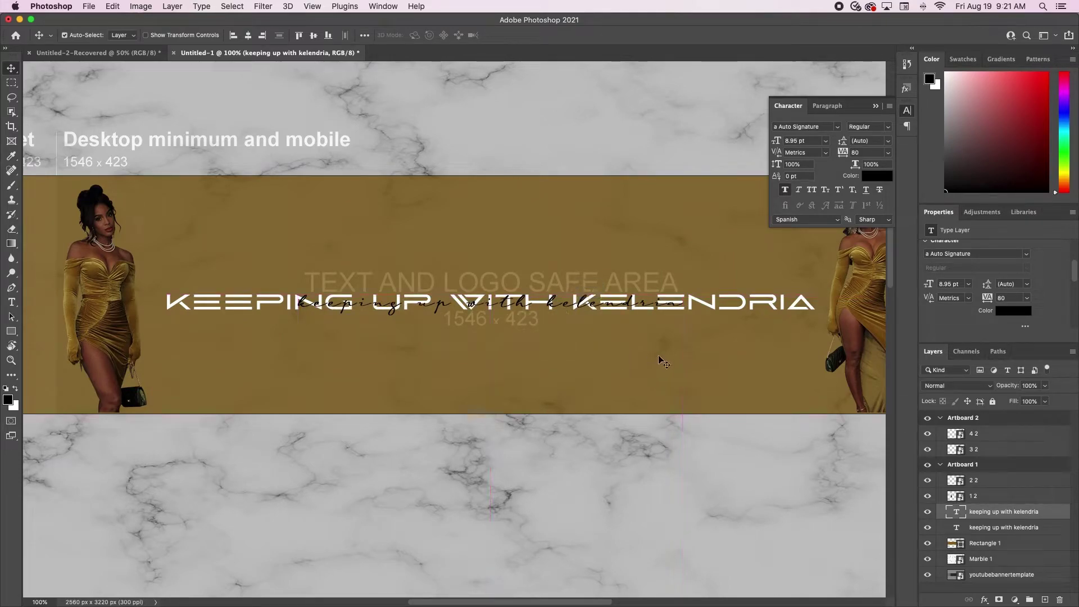
Add a Drop Shadow effect with its default settings to the black script title layer.
double_click(1048, 513)
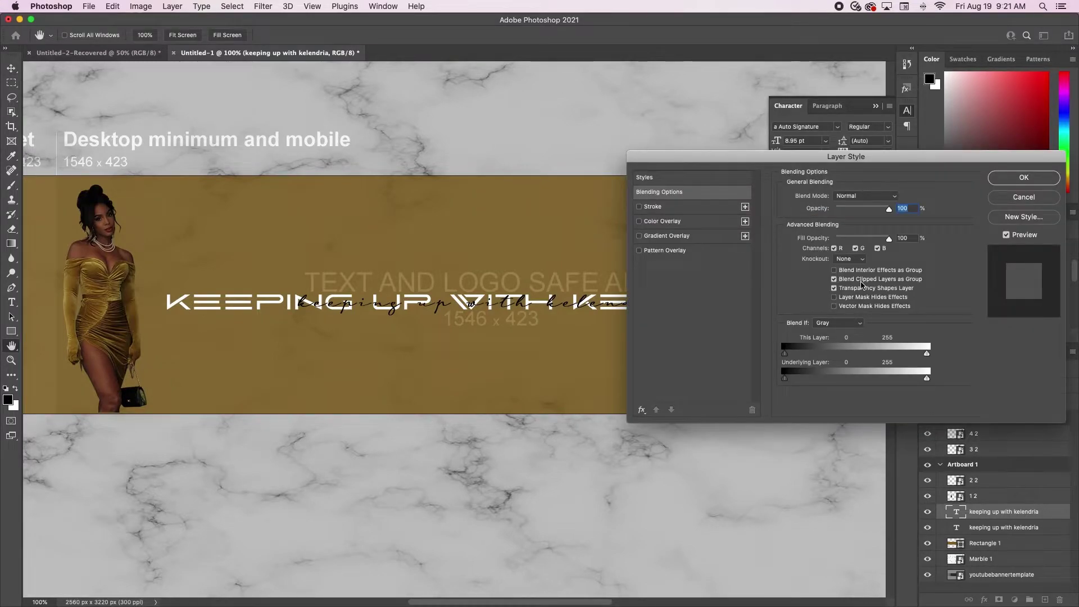
click(641, 410)
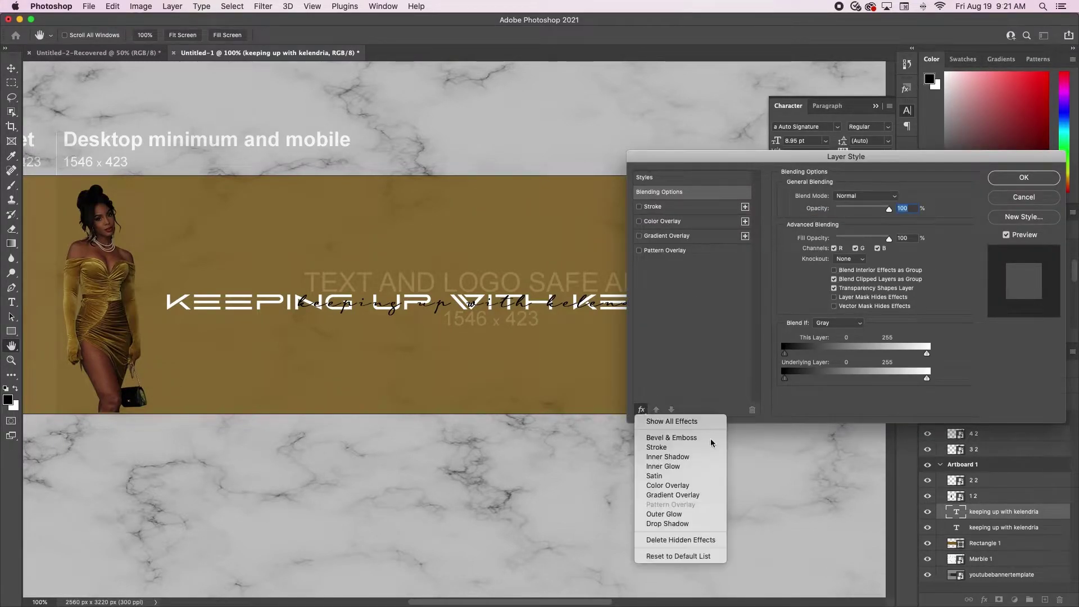
click(683, 526)
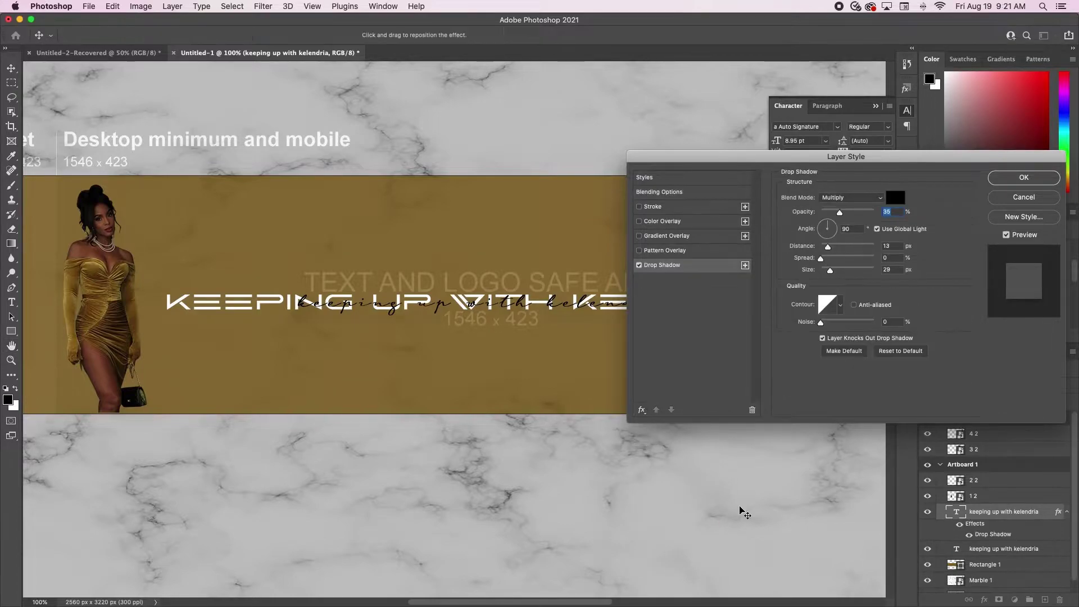
click(1023, 177)
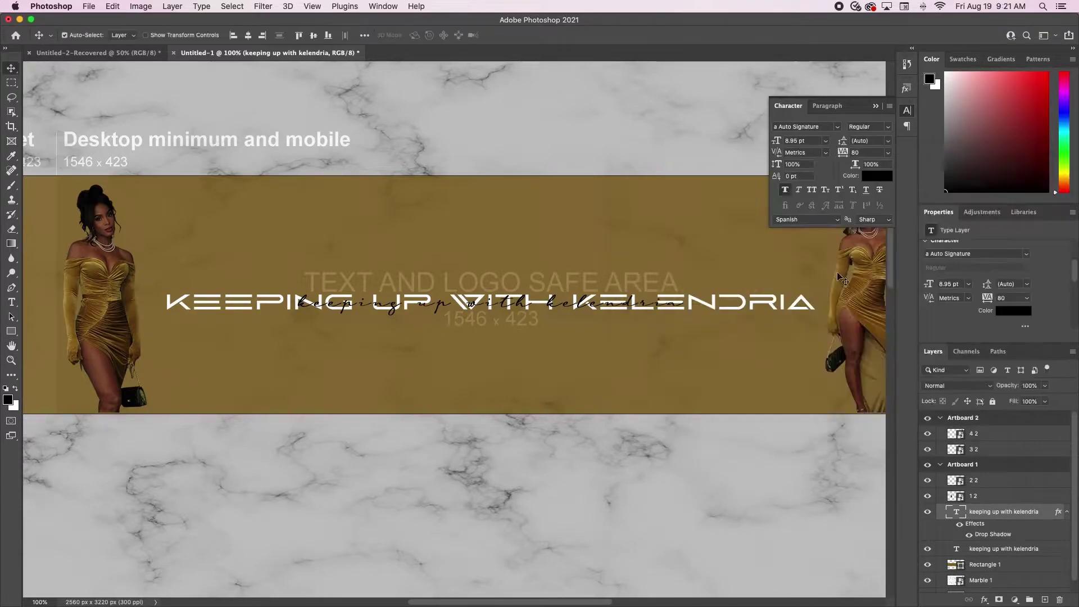
Collapse the Character settings and apply the default Drop Shadow to the model cutout before the title, layer 1 2.
scroll(669, 324, left, 5)
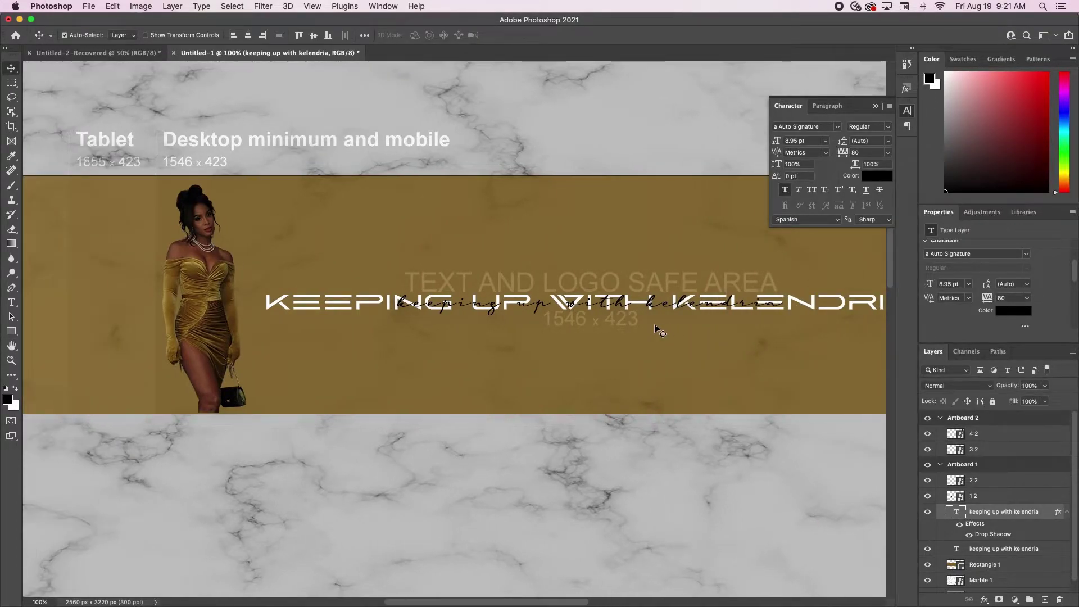
click(874, 105)
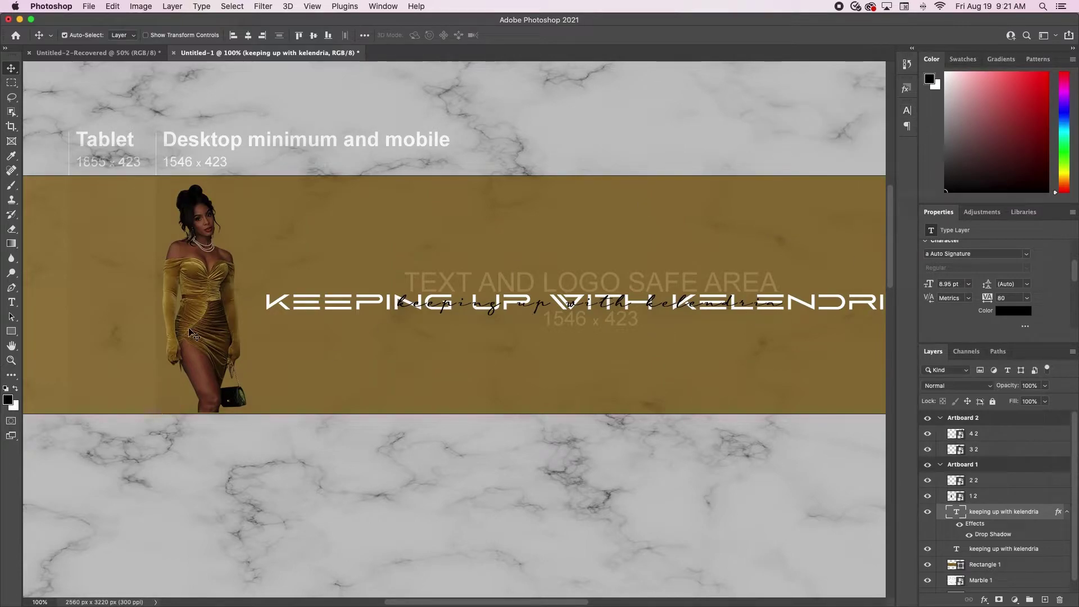
click(191, 336)
scroll(191, 335, left, 3)
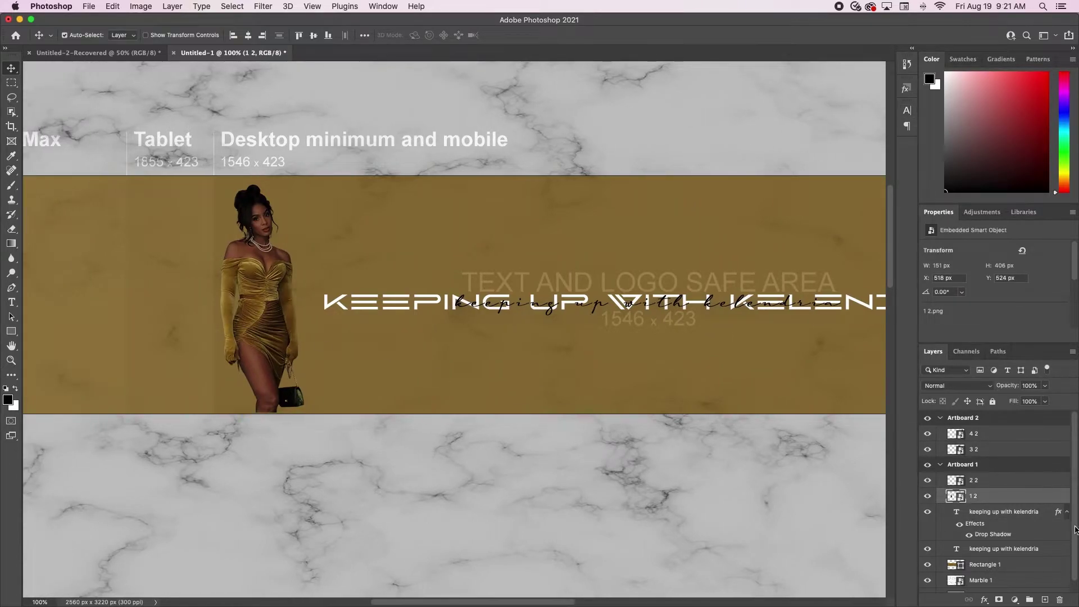
double_click(1039, 498)
click(670, 269)
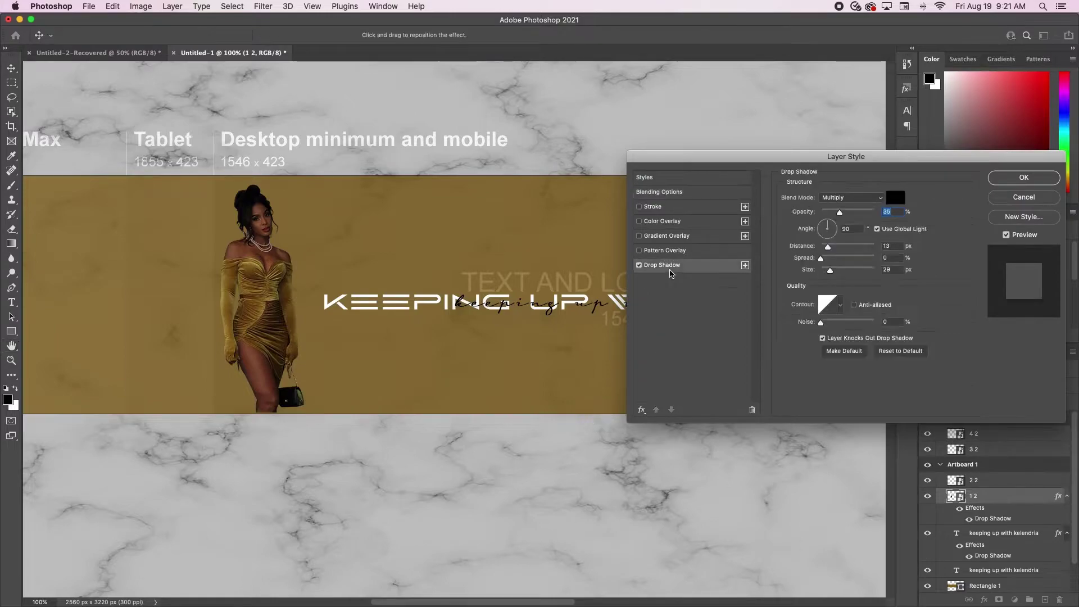
key(Return)
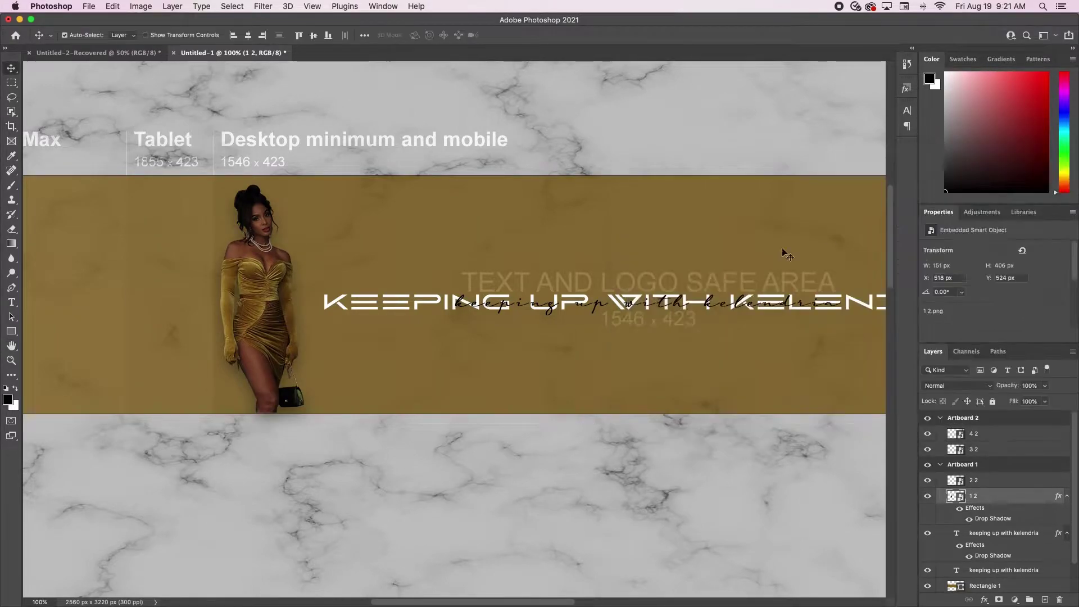
Apply the default Drop Shadow to the model cutout at the title's far end, layer 2 2.
scroll(829, 241, right, 15)
click(630, 281)
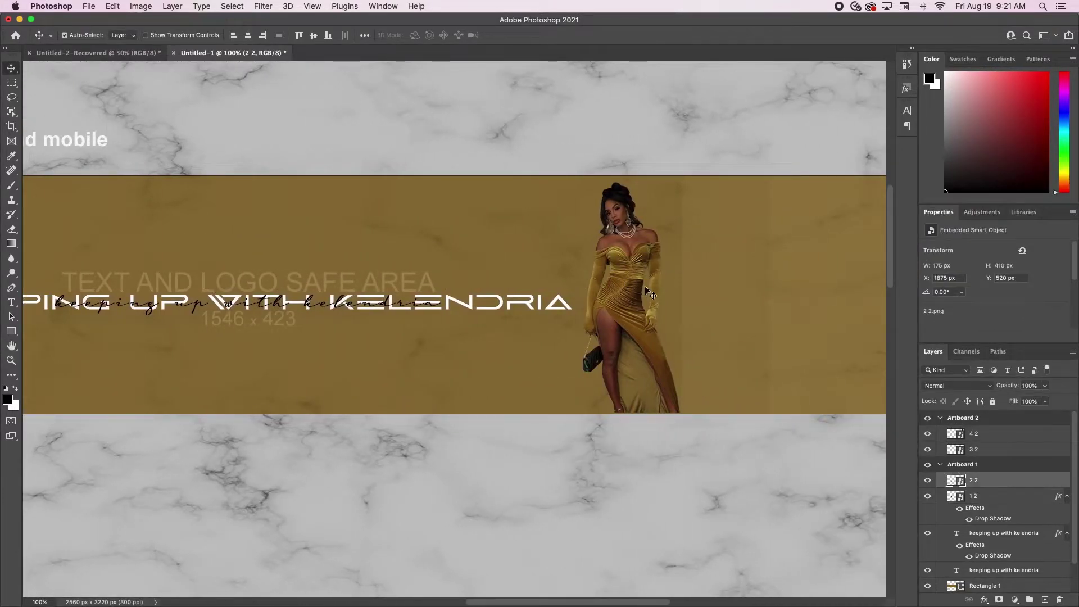
double_click(1002, 481)
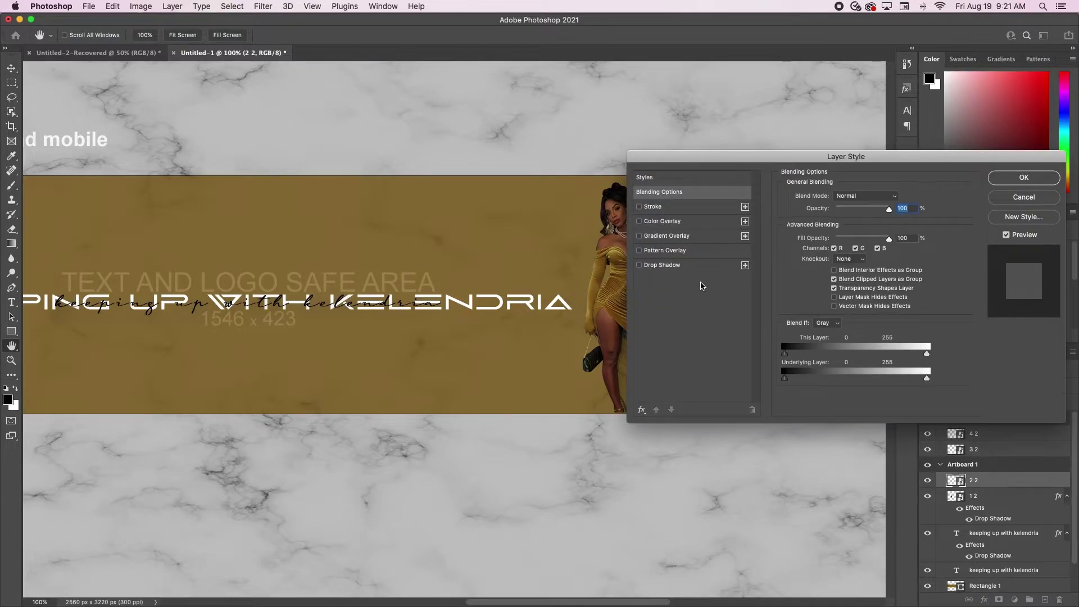
click(695, 266)
click(1034, 177)
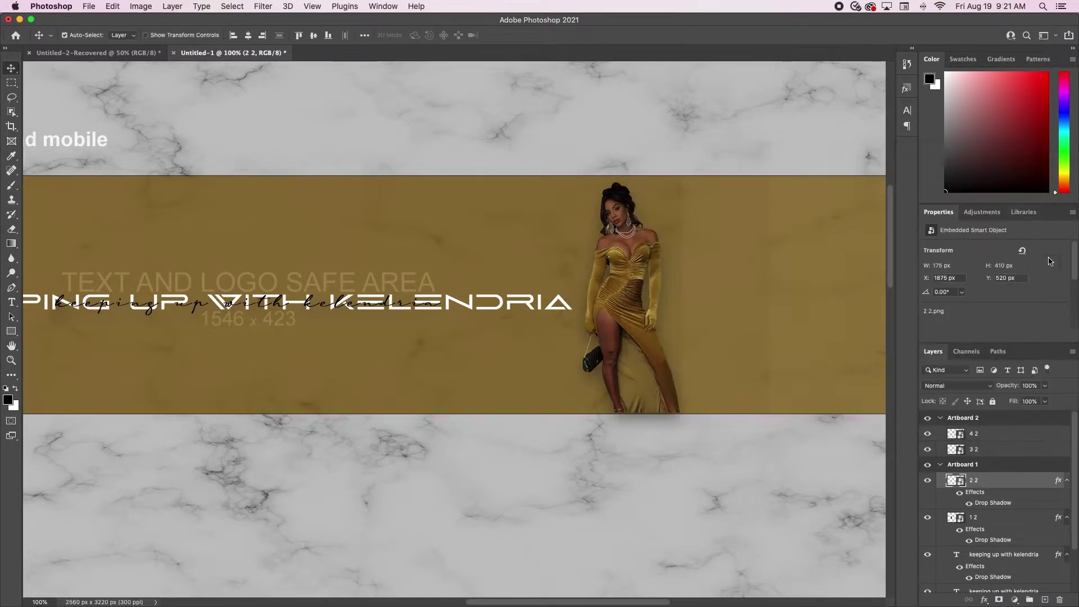
Raise the opacity of the gold band layer, Rectangle 1, to 100%.
scroll(998, 554, down, 2)
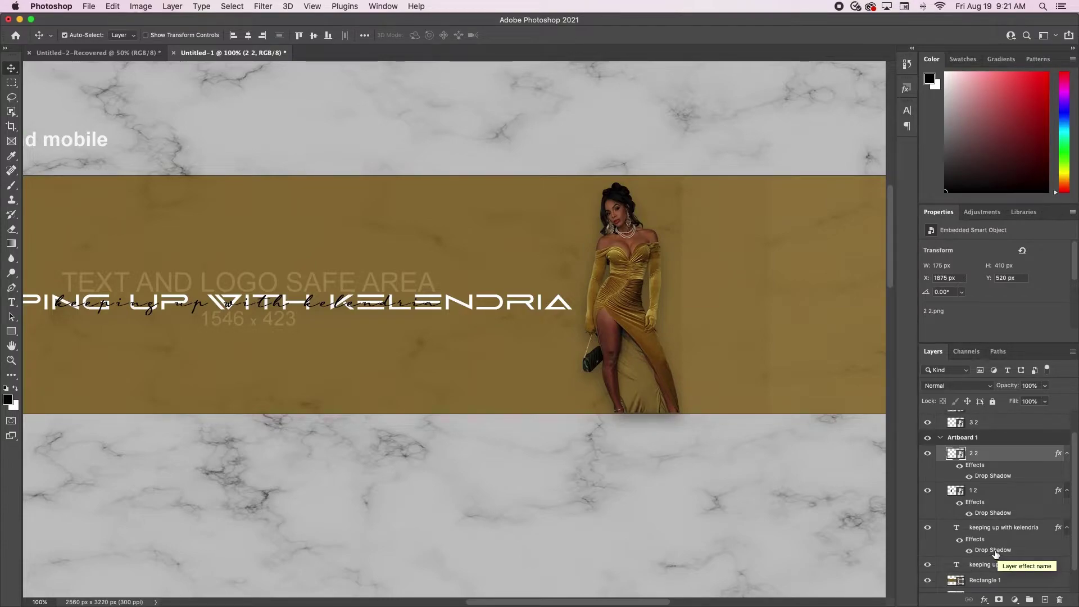
scroll(995, 554, down, 2)
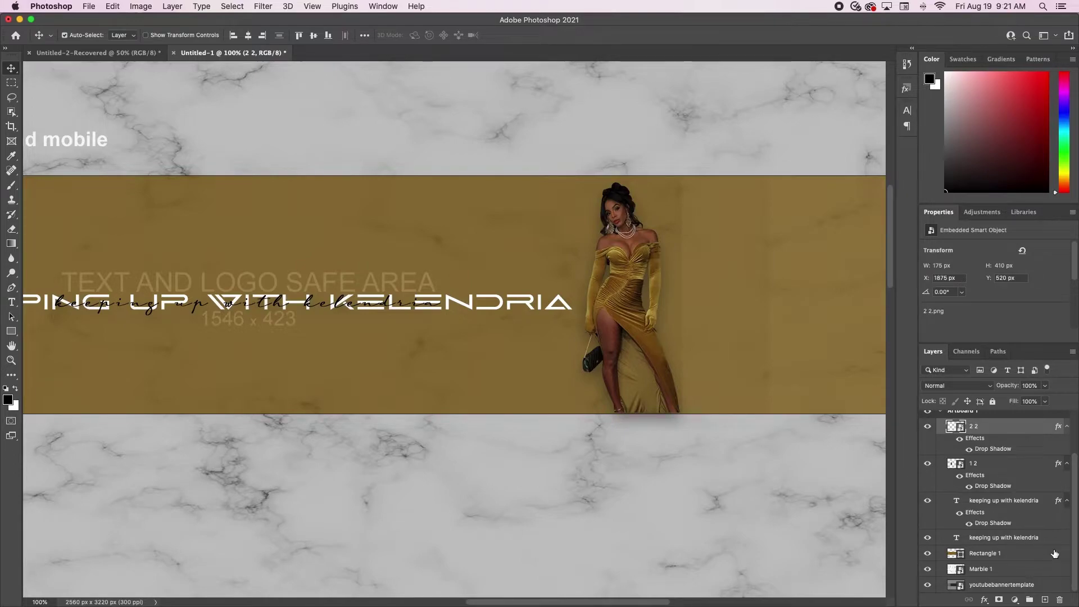
click(1035, 557)
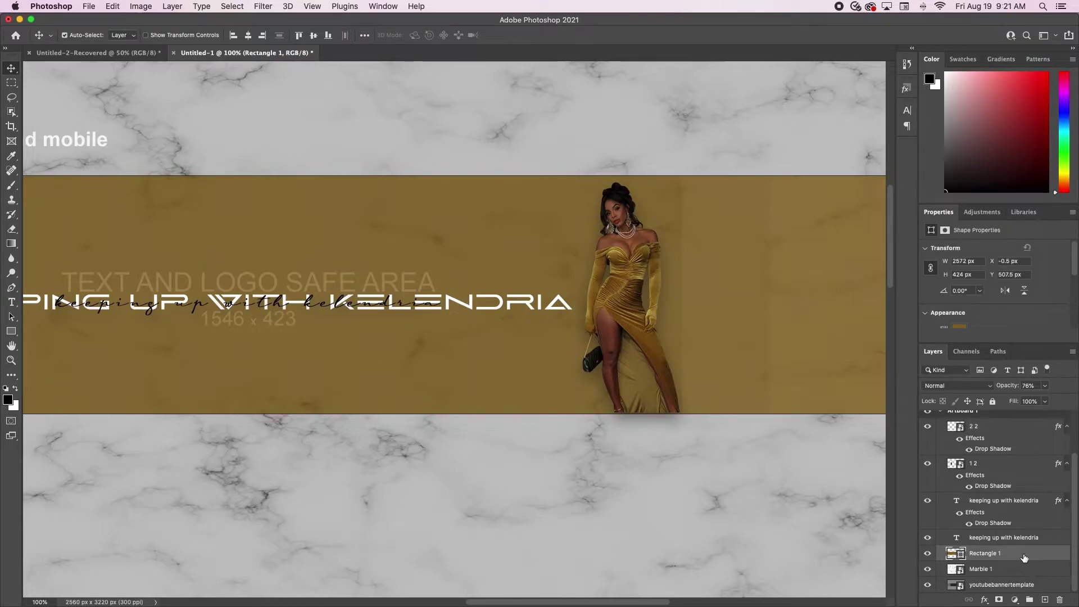
click(1045, 386)
drag(1046, 399, 1067, 400)
Start a text layer beneath the title on the band, clear its placeholder text, and move the layer above Rectangle 1.
key(super+minus)
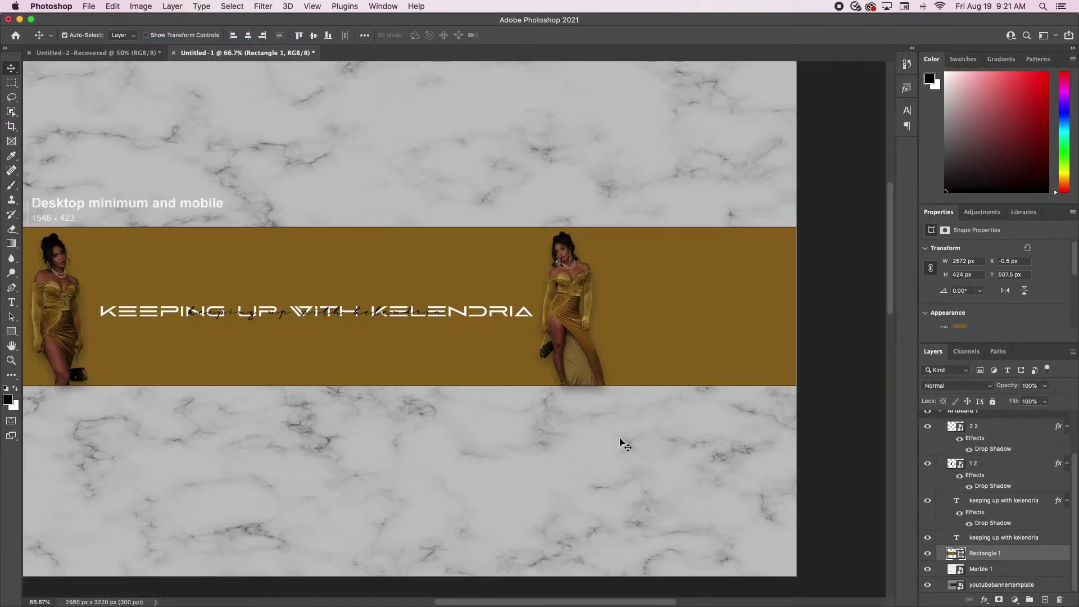
scroll(645, 450, left, 3)
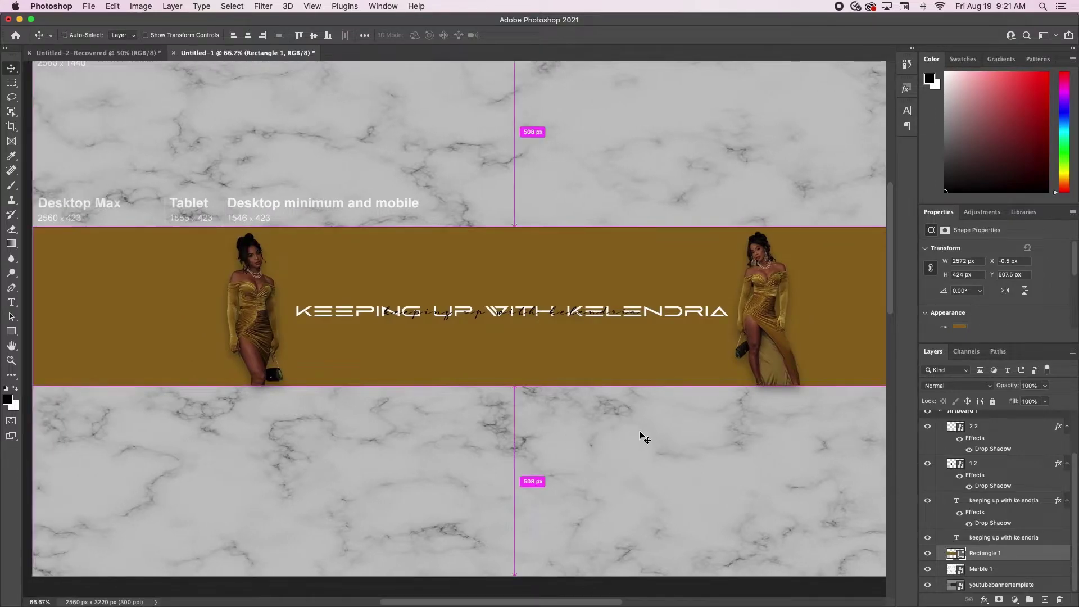
key(super+minus)
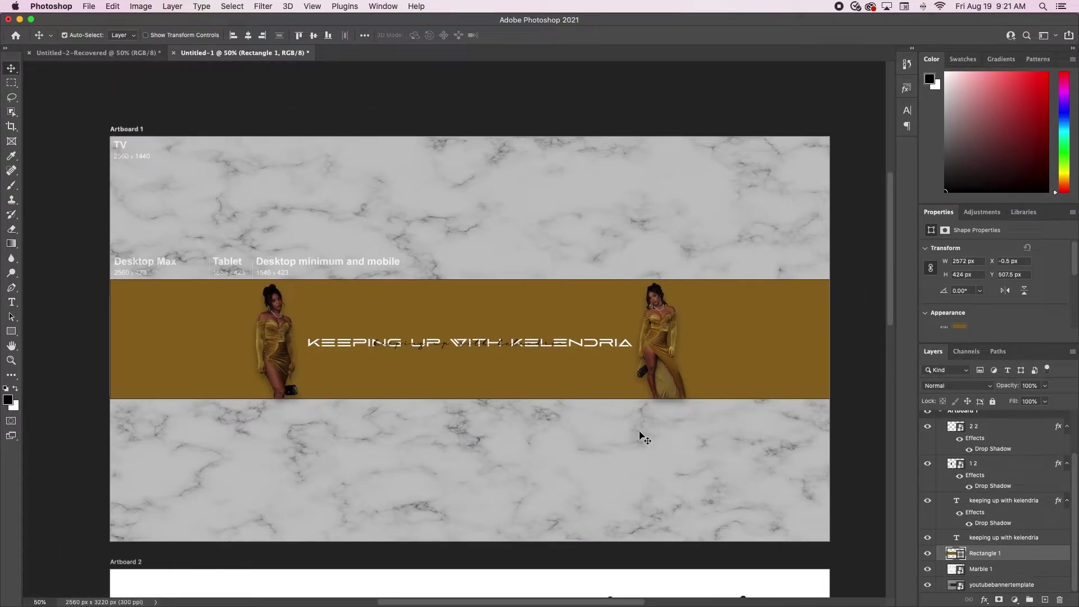
scroll(645, 438, left, 1)
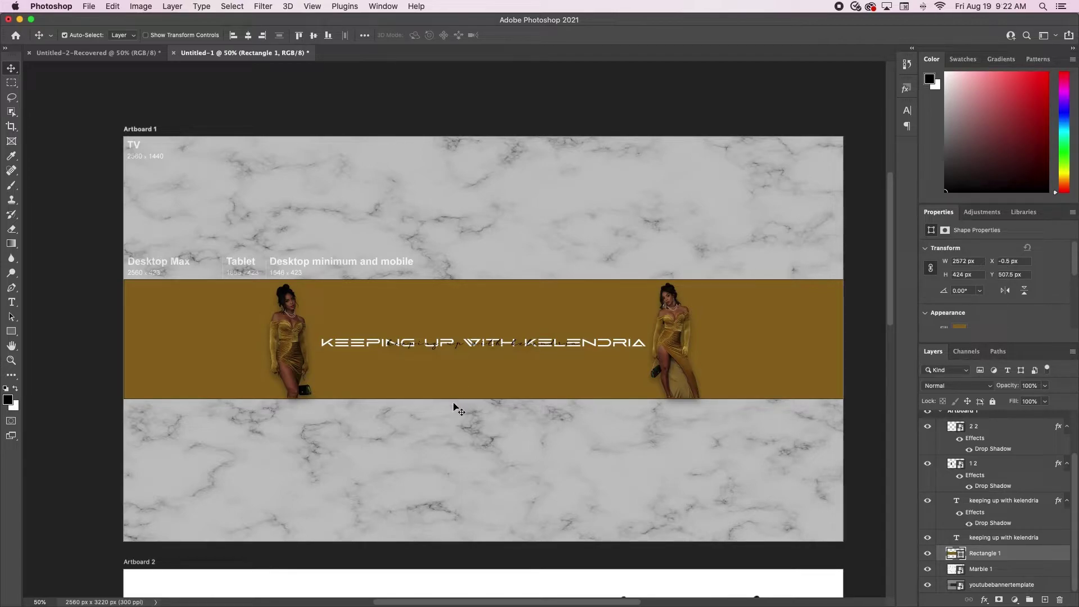
click(450, 426)
key(t)
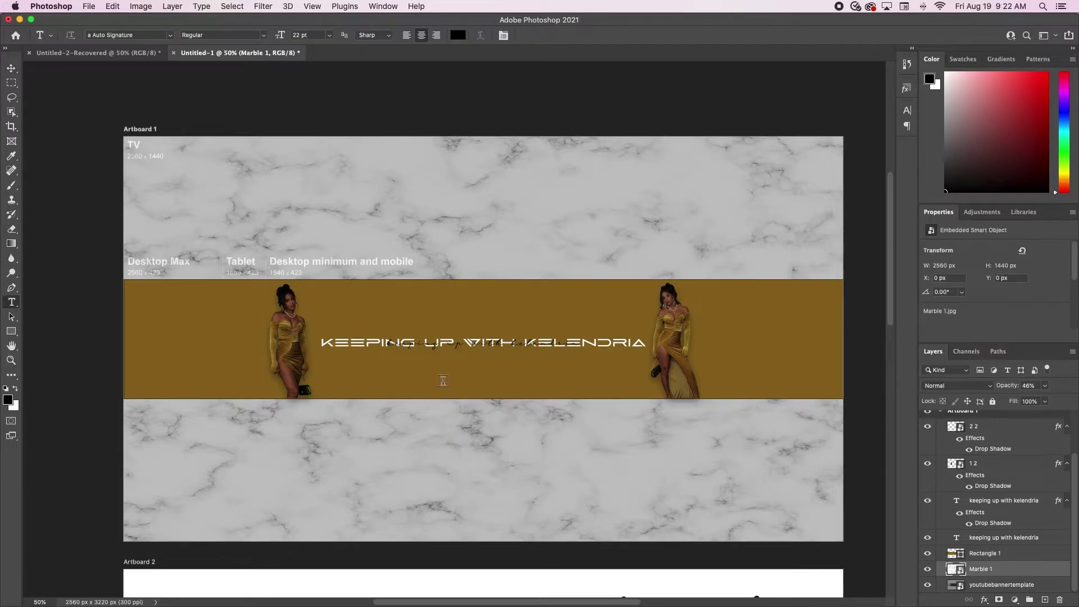
click(444, 381)
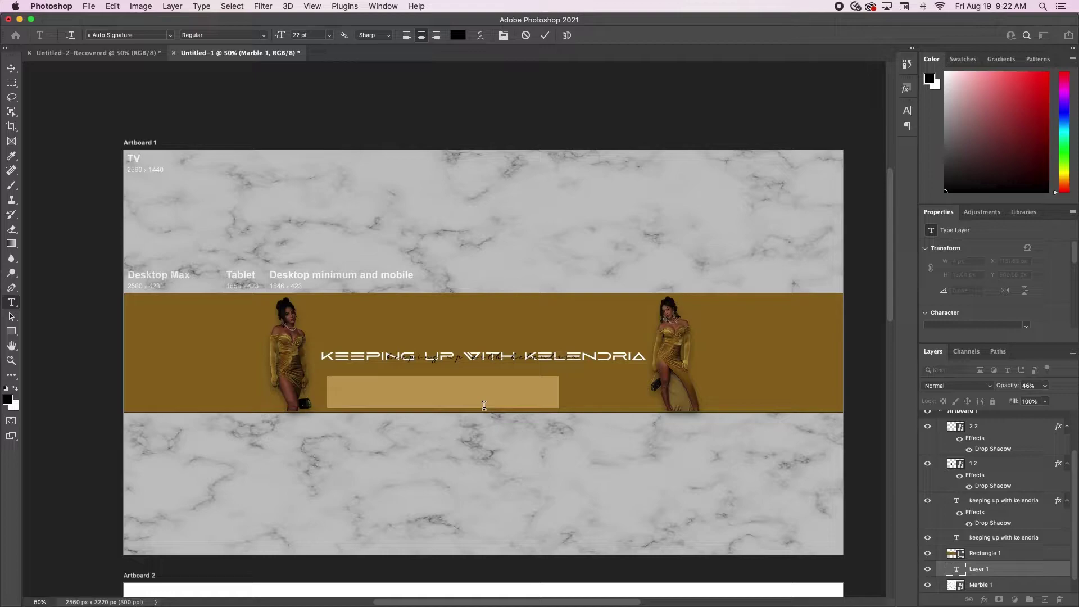
key(BackSpace)
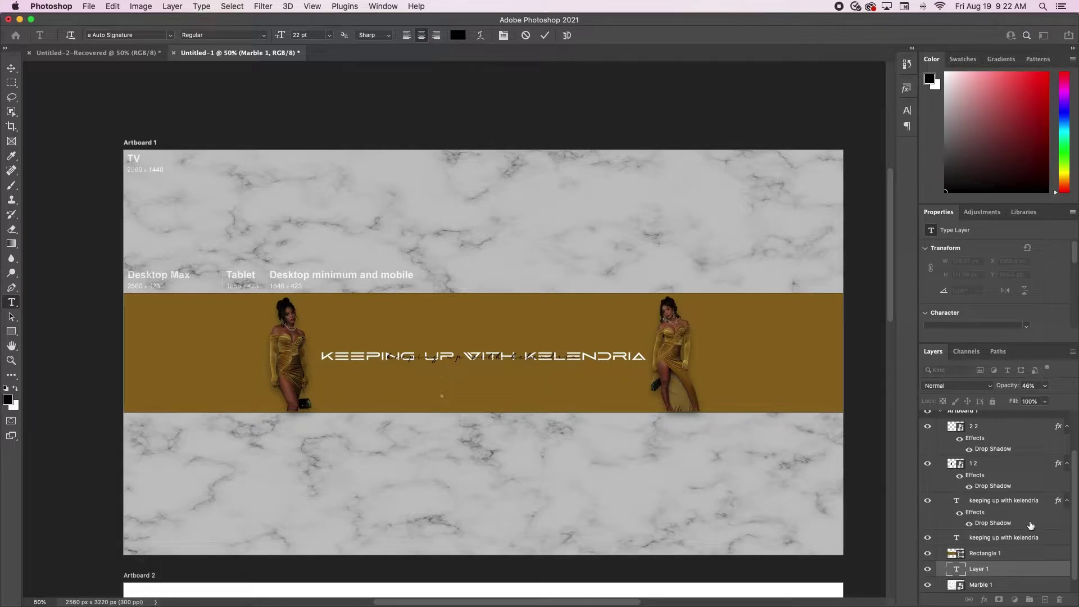
drag(1037, 568, 1035, 548)
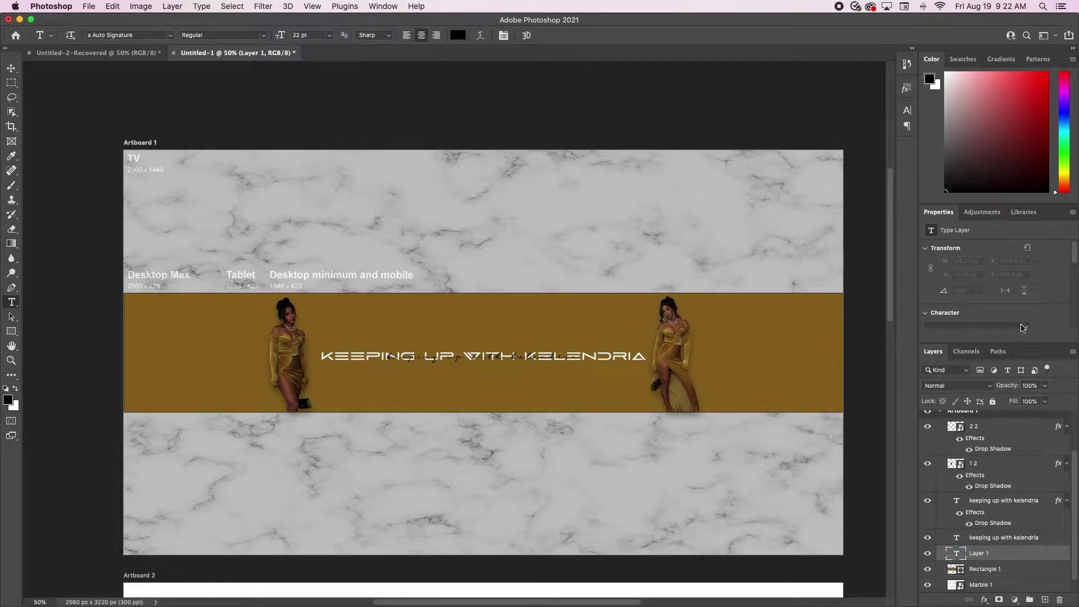
Set the font of the empty text layer on the gold band to Acumin Variable Concept in the Thin style.
click(1026, 274)
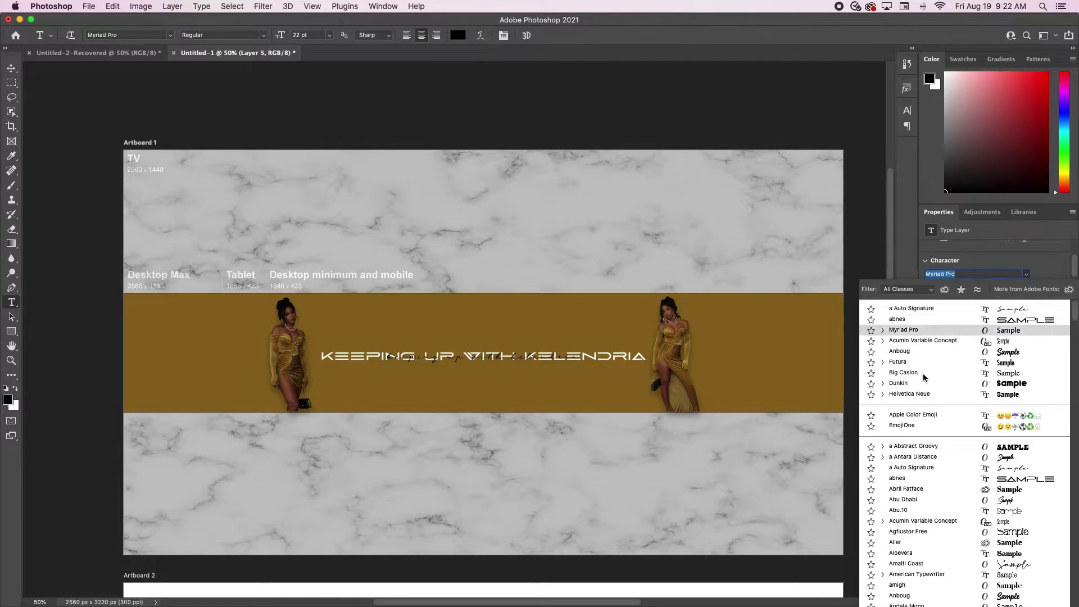
click(905, 361)
click(1028, 279)
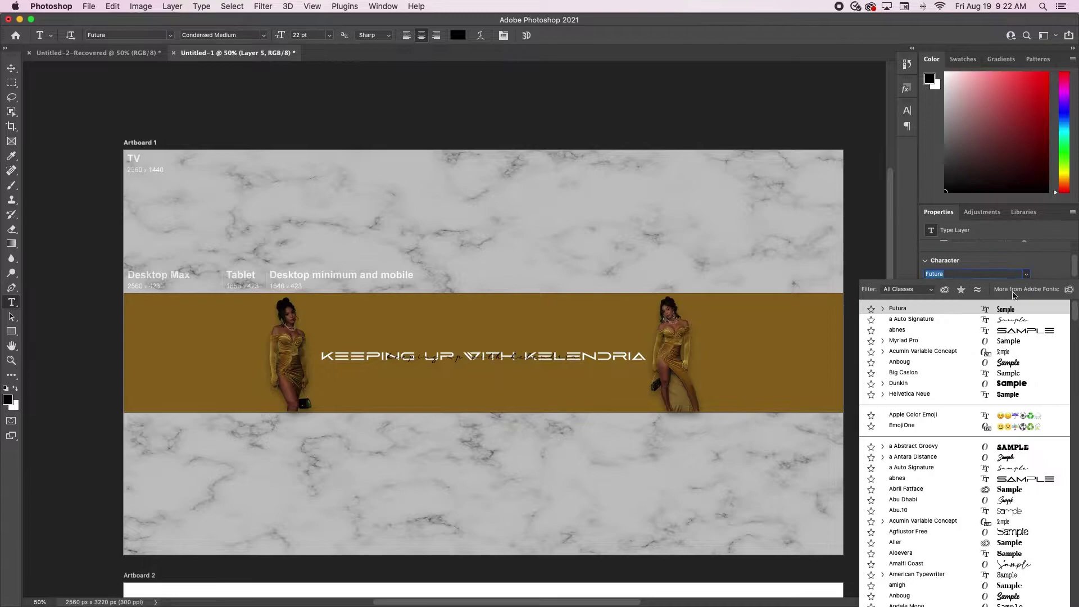
click(956, 351)
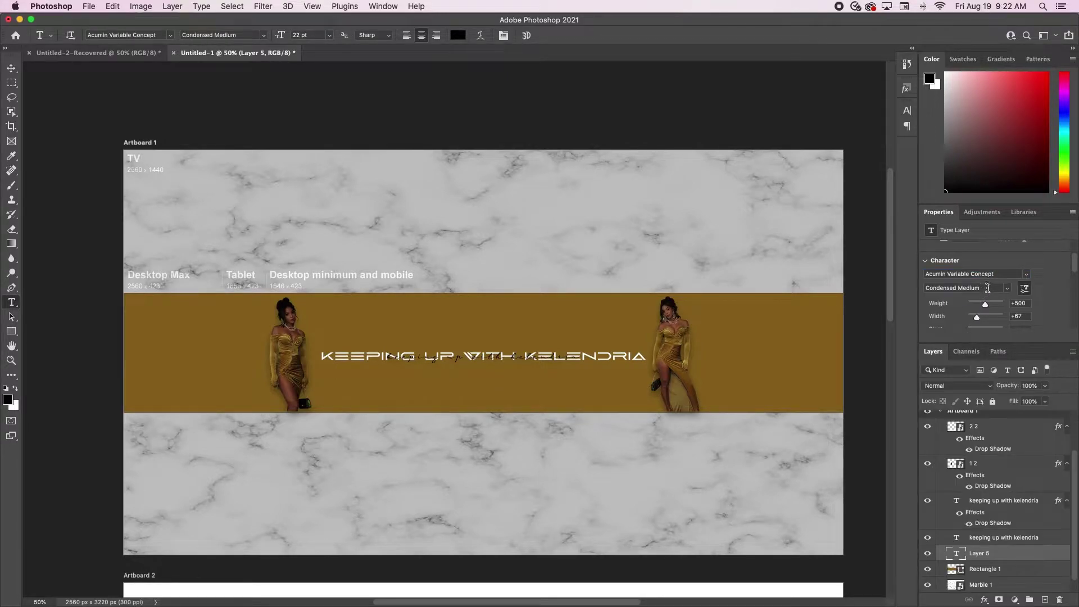
click(1007, 288)
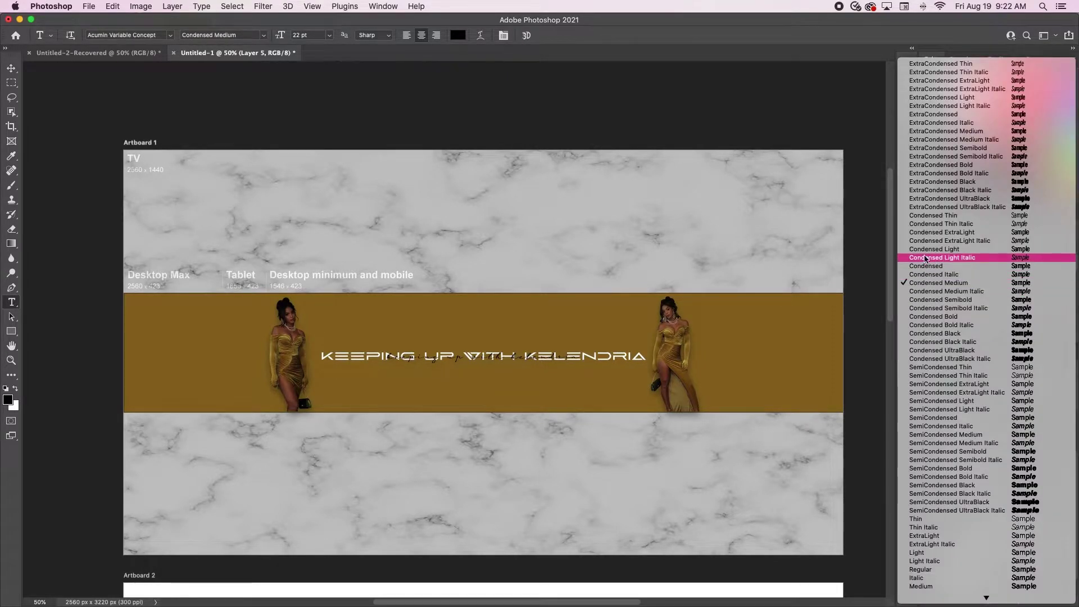
click(949, 519)
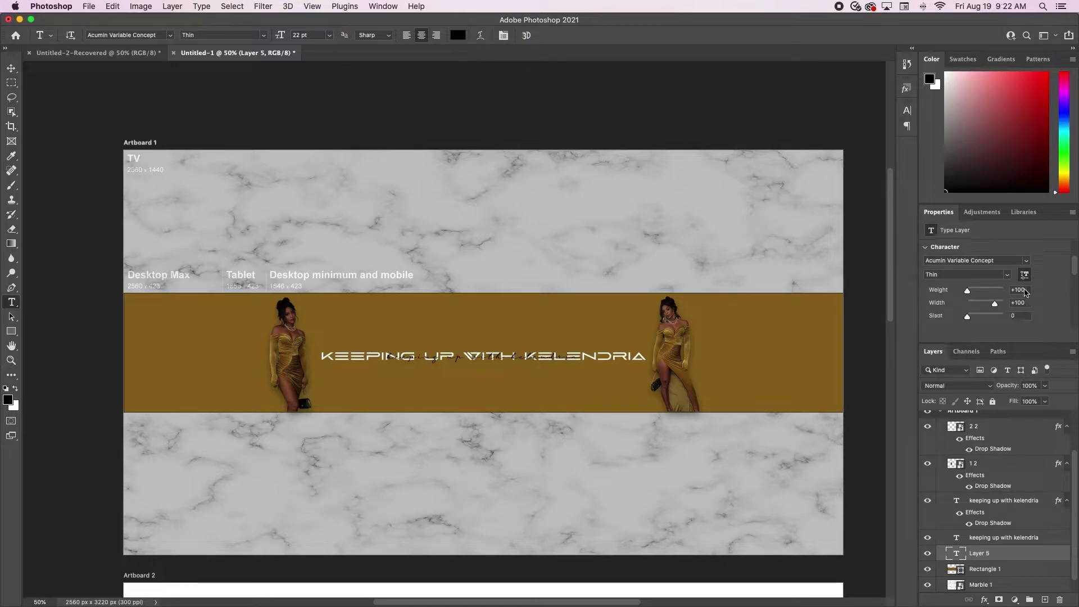
scroll(1026, 292, down, 3)
Add the text line "Beauty | lifestyle | vlogs" on the gold band beneath the title.
key(a)
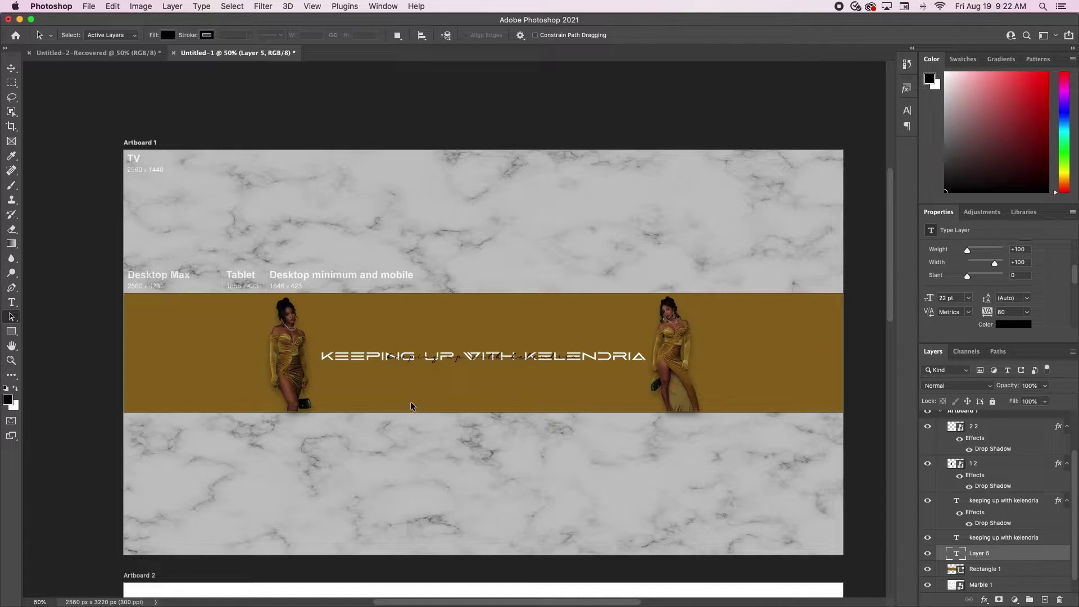
key(t)
click(431, 394)
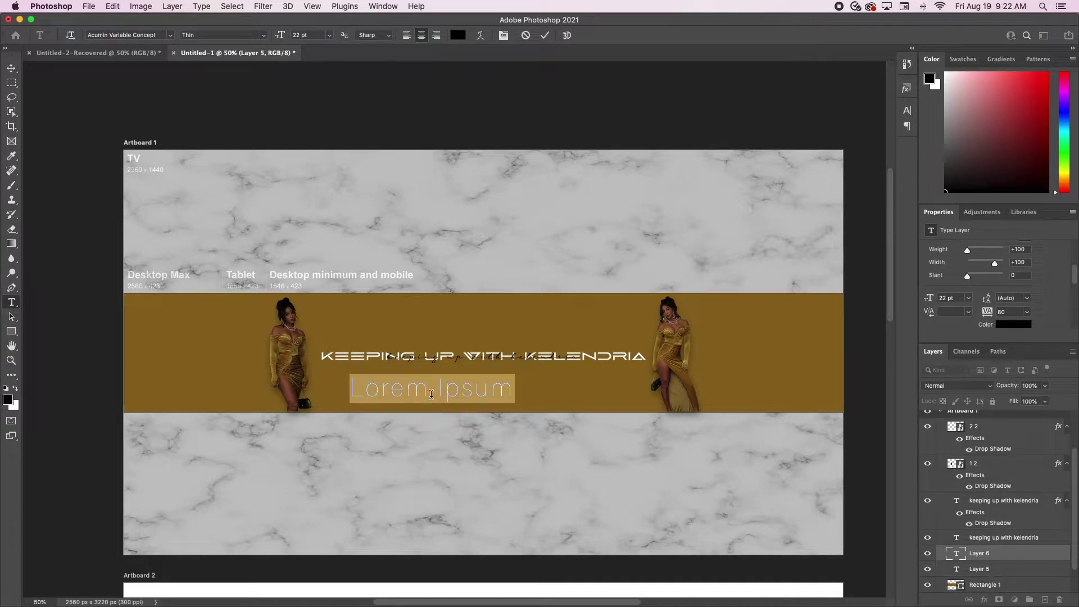
text(Bea)
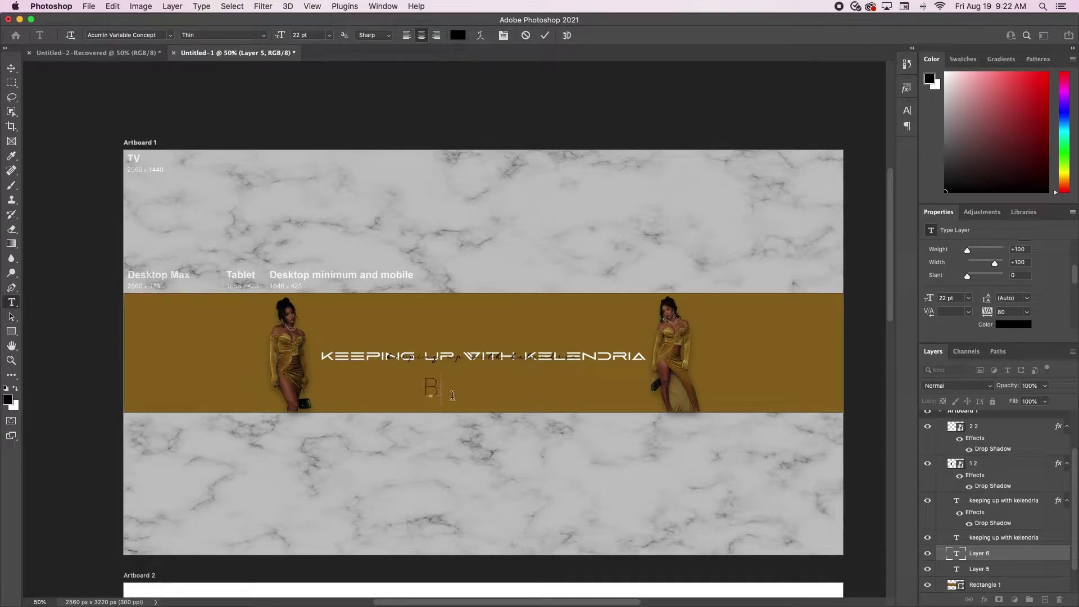
key(BackSpace)
key(BackSpace)
text(eauty | lifestyle | vlogs)
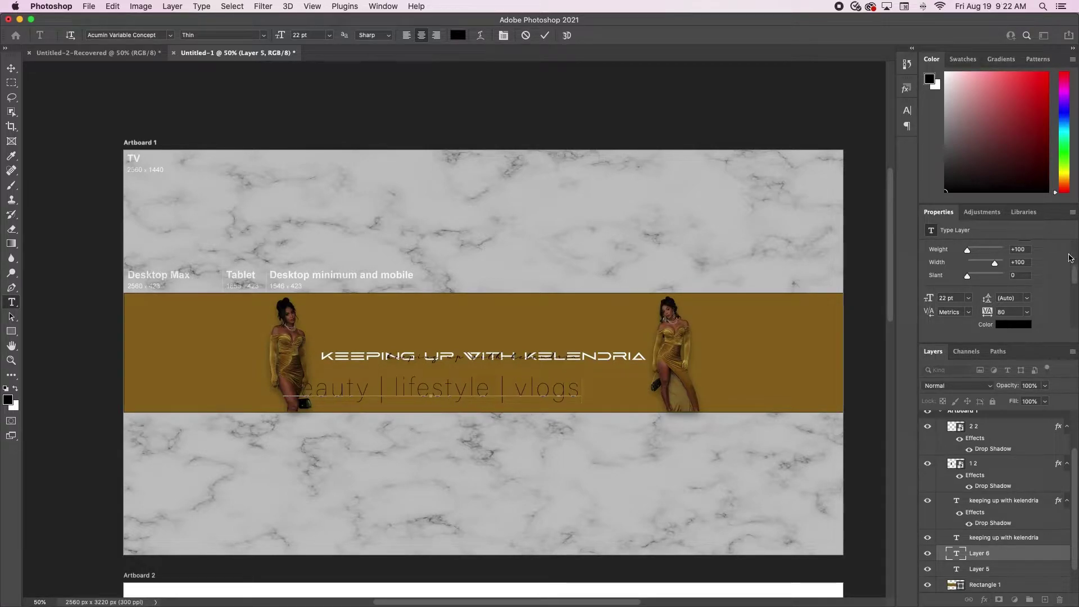
Format the Beauty | lifestyle | vlogs line in All Caps and set its text color to white, ffffff.
click(907, 110)
click(815, 191)
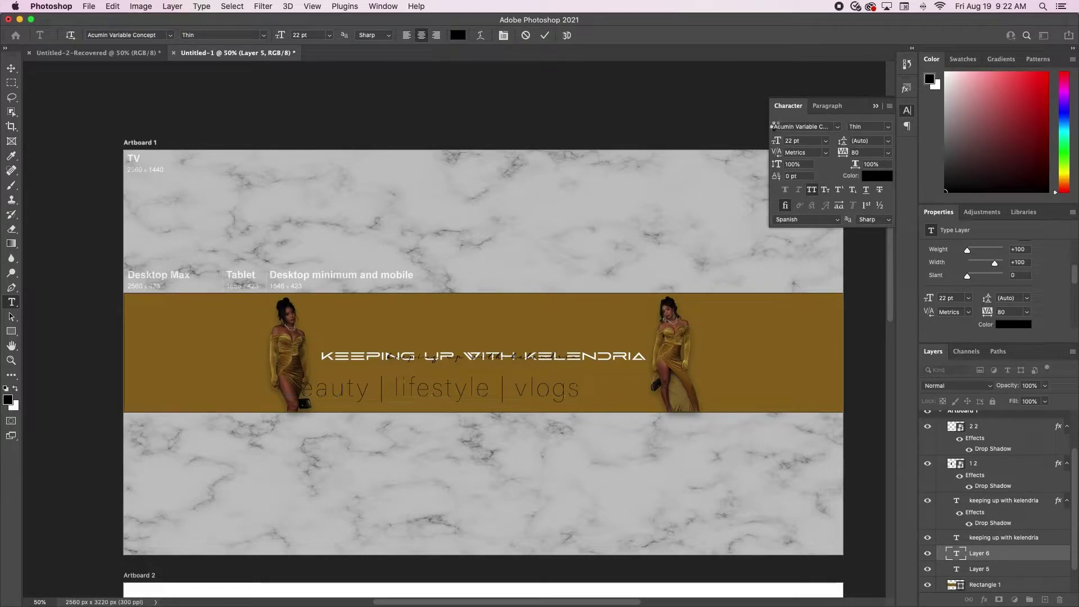
click(774, 126)
click(812, 189)
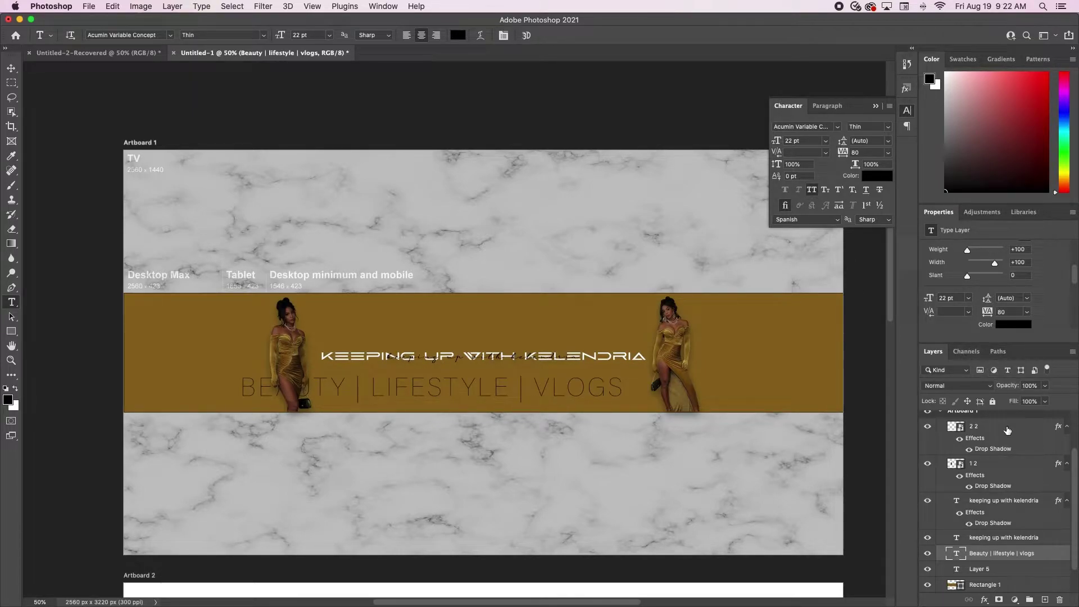
click(868, 175)
drag(624, 349, 574, 247)
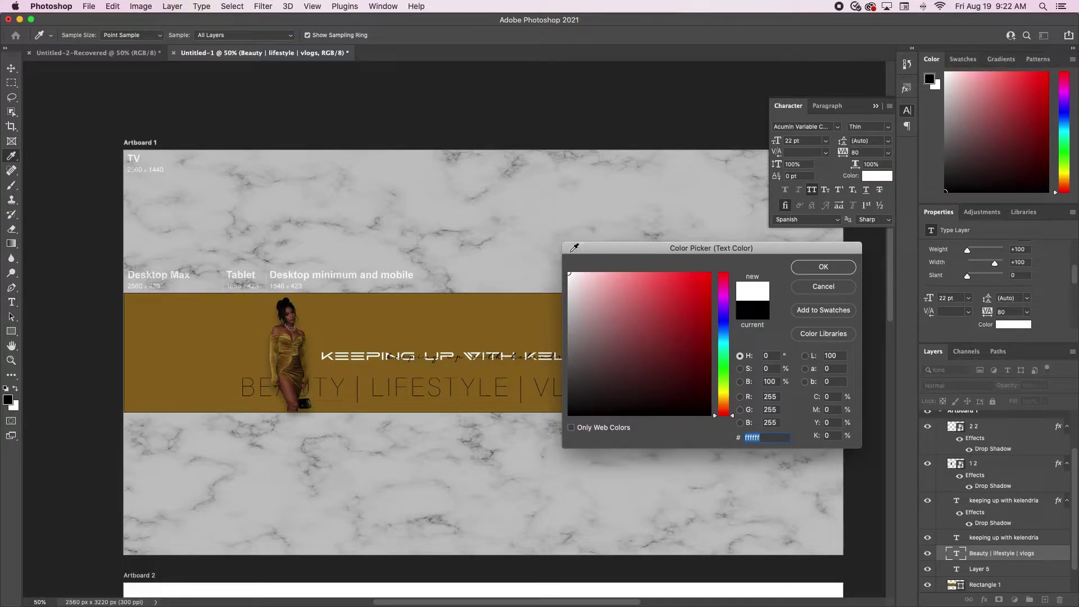
click(831, 267)
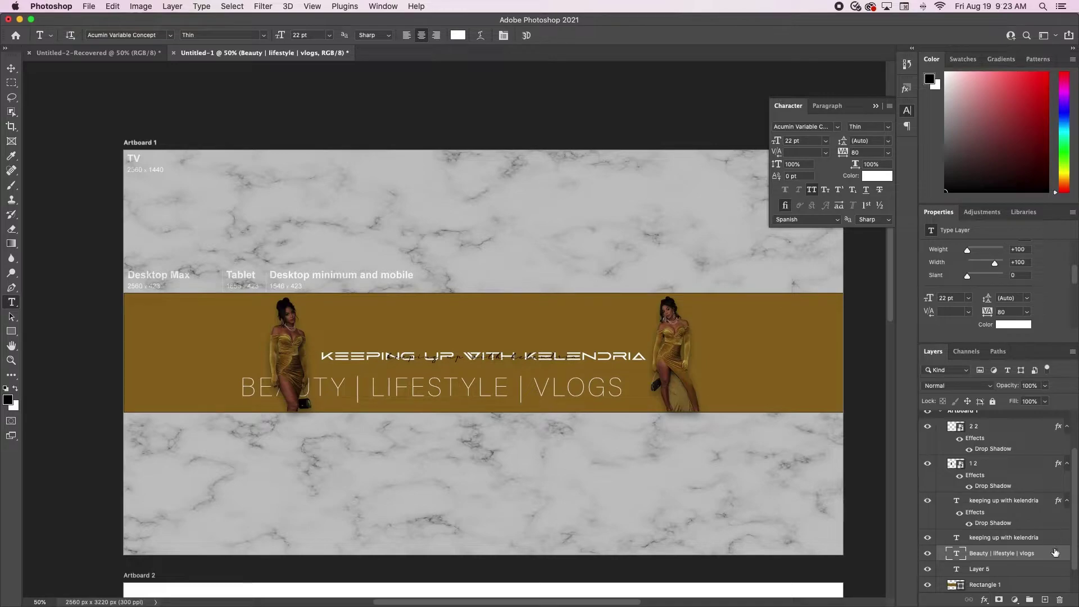
Remove the empty text layer Layer 5 and scale the Beauty | lifestyle | vlogs line to about 54.66%.
click(1028, 587)
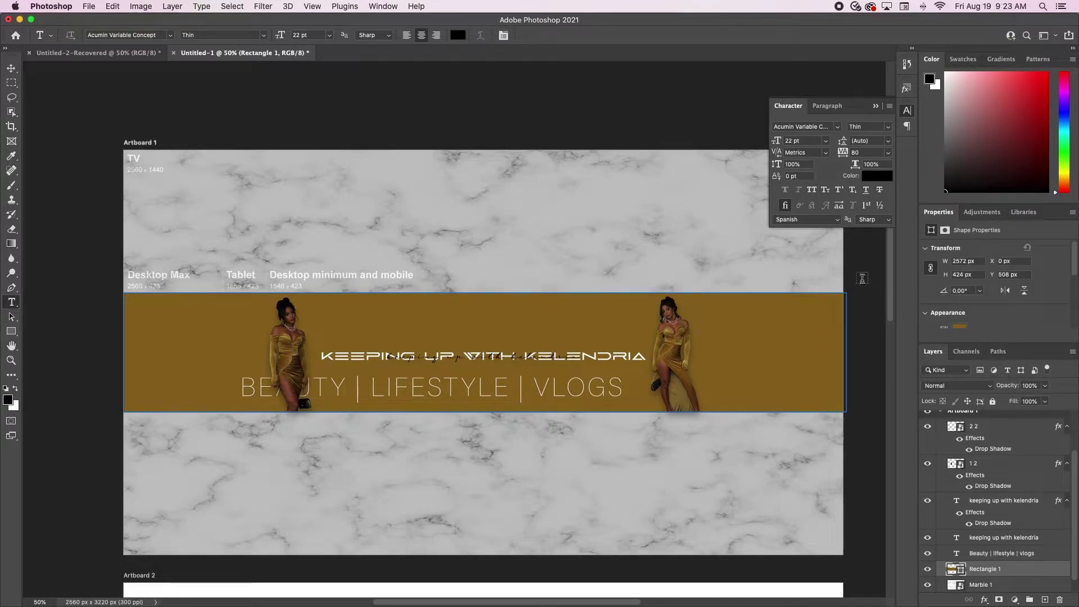
click(997, 555)
key(super+t)
drag(240, 372, 413, 388)
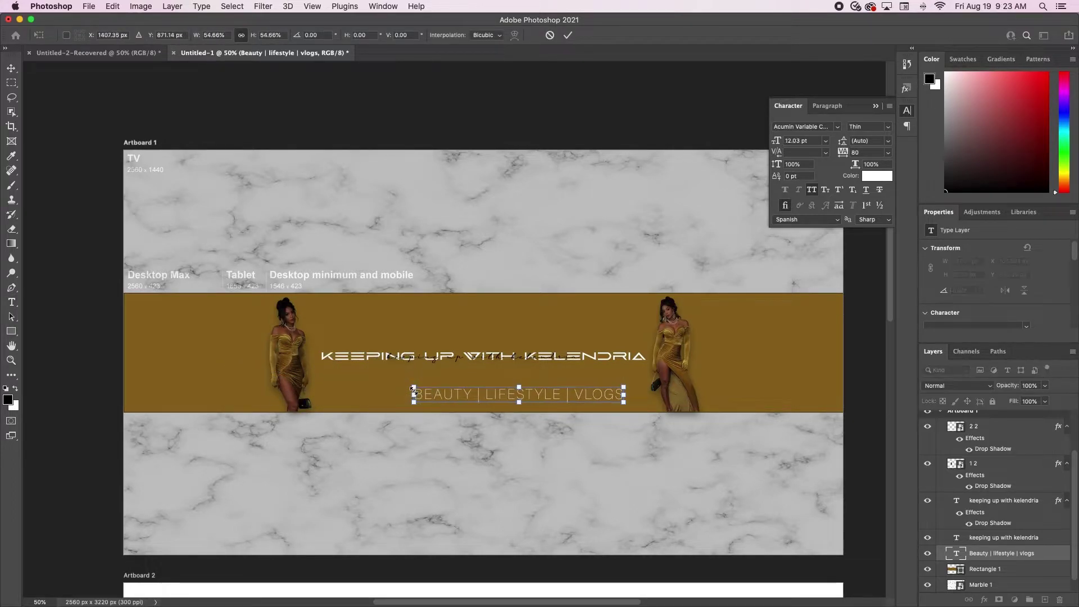
scroll(413, 388, down, 3)
scroll(414, 390, left, 2)
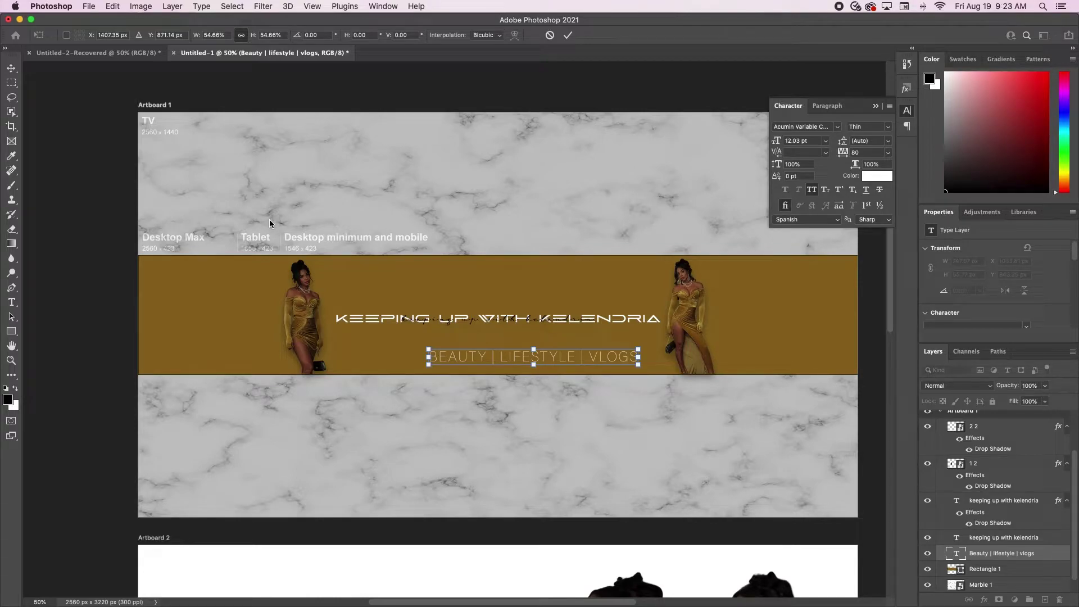
key(super+equal)
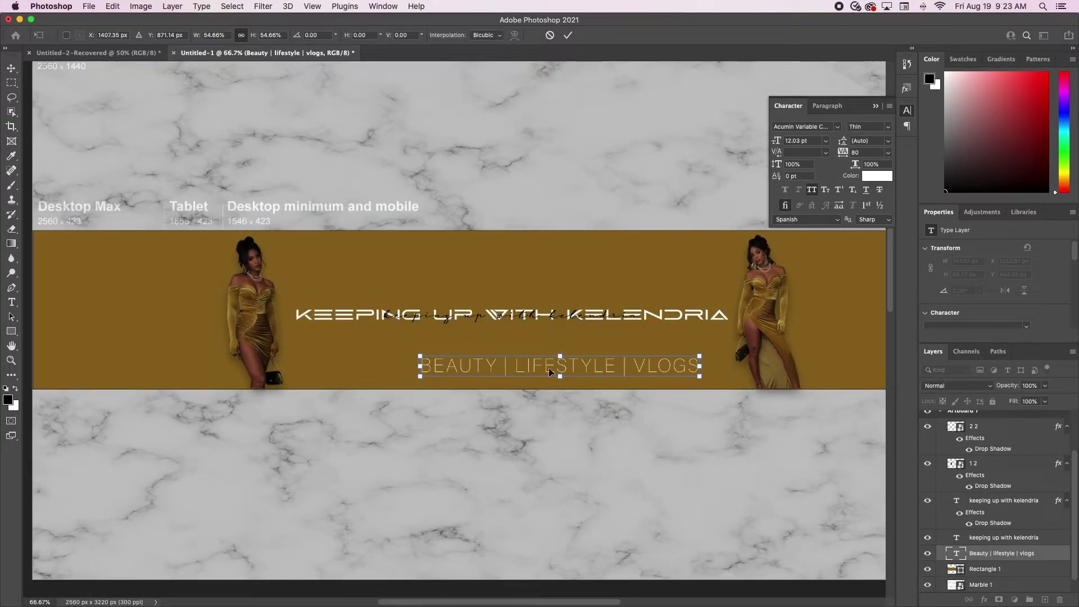
click(568, 35)
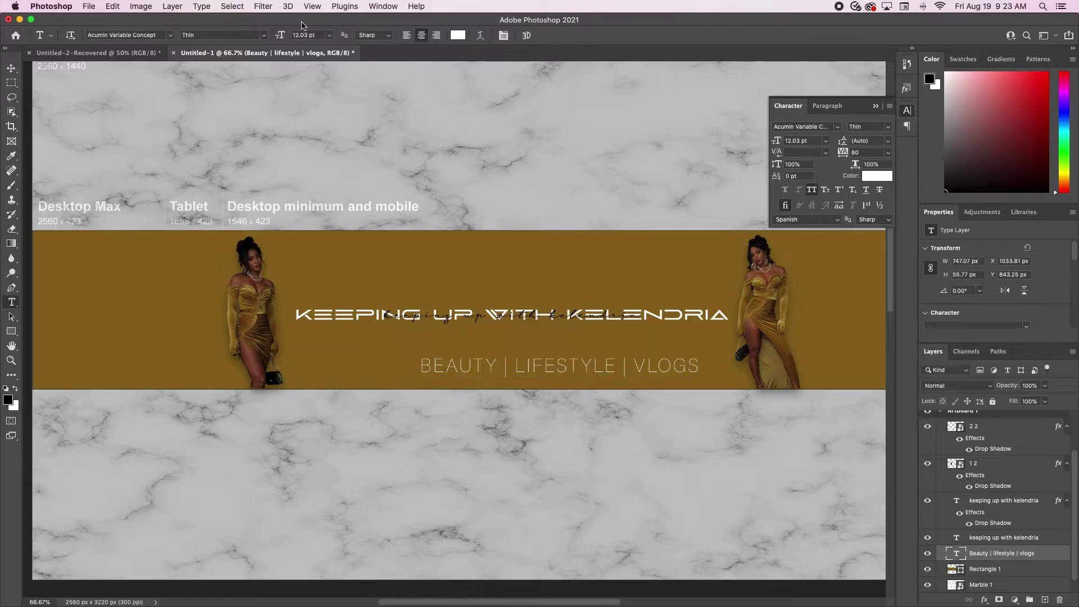
Center the Beauty | lifestyle | vlogs line horizontally and move it up to sit just beneath the title.
scroll(512, 370, down, 1)
key(v)
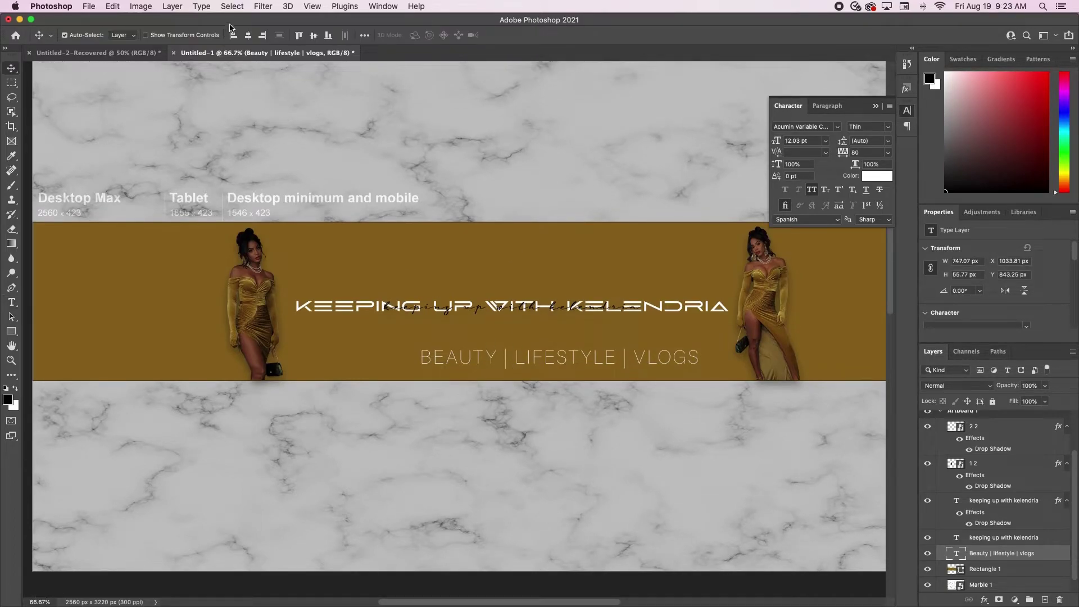
click(249, 36)
drag(514, 364, 511, 340)
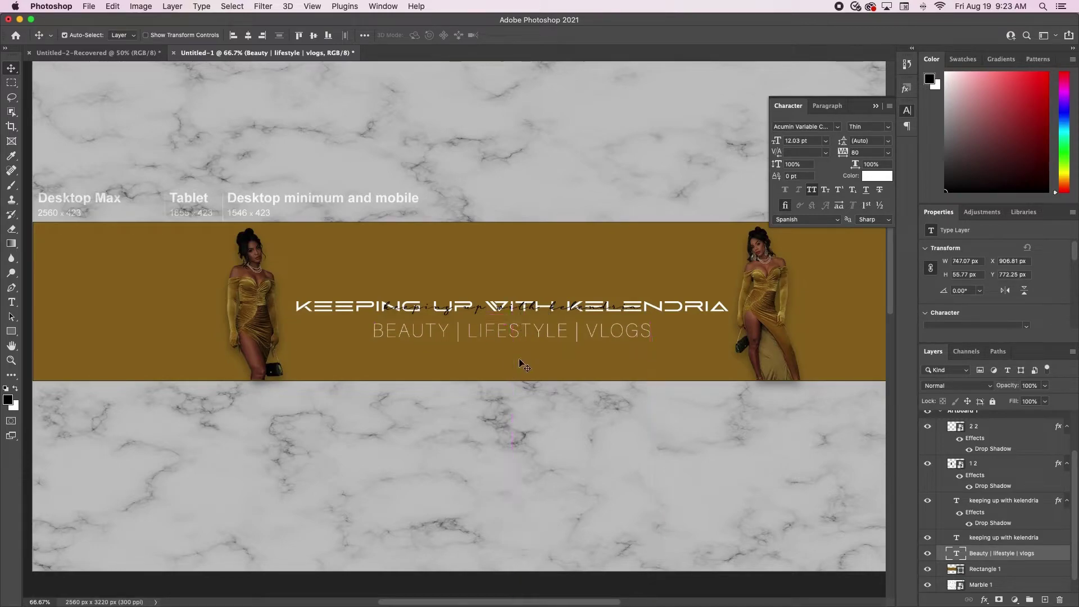
click(560, 453)
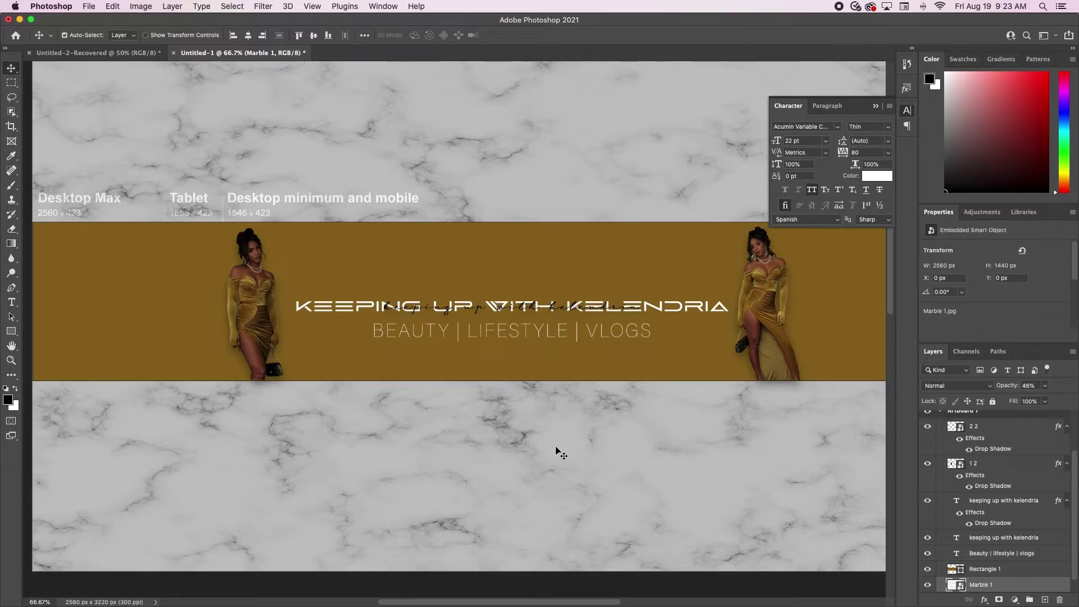
key(super+minus)
scroll(730, 414, right, 1)
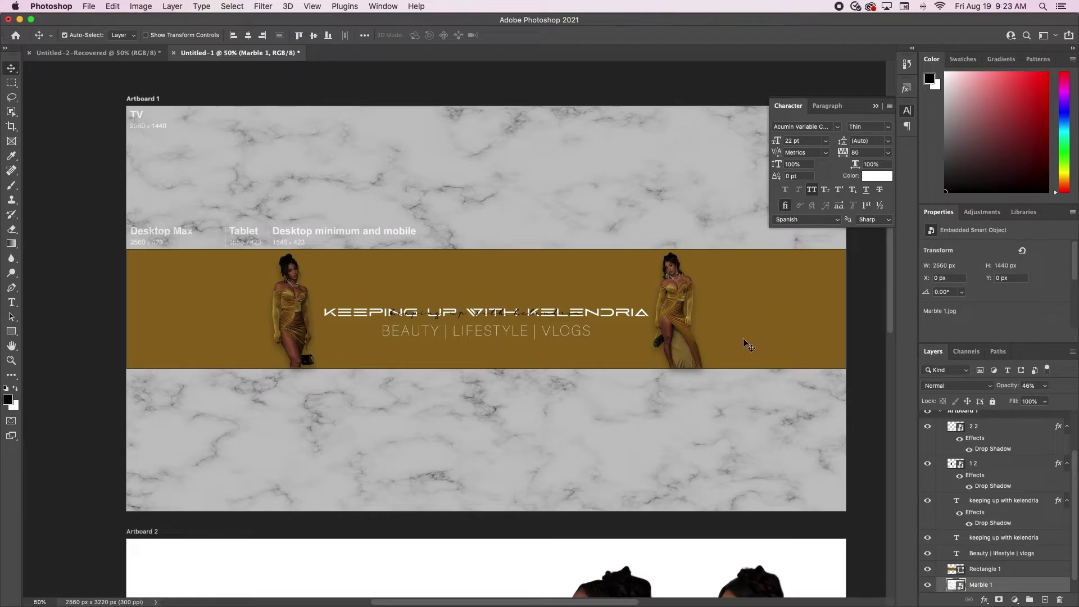
Find and open the Social Media Icons folder in Finder, and close the White Marble folder window.
mouse_move(2, 354)
key(super+space)
text(social media)
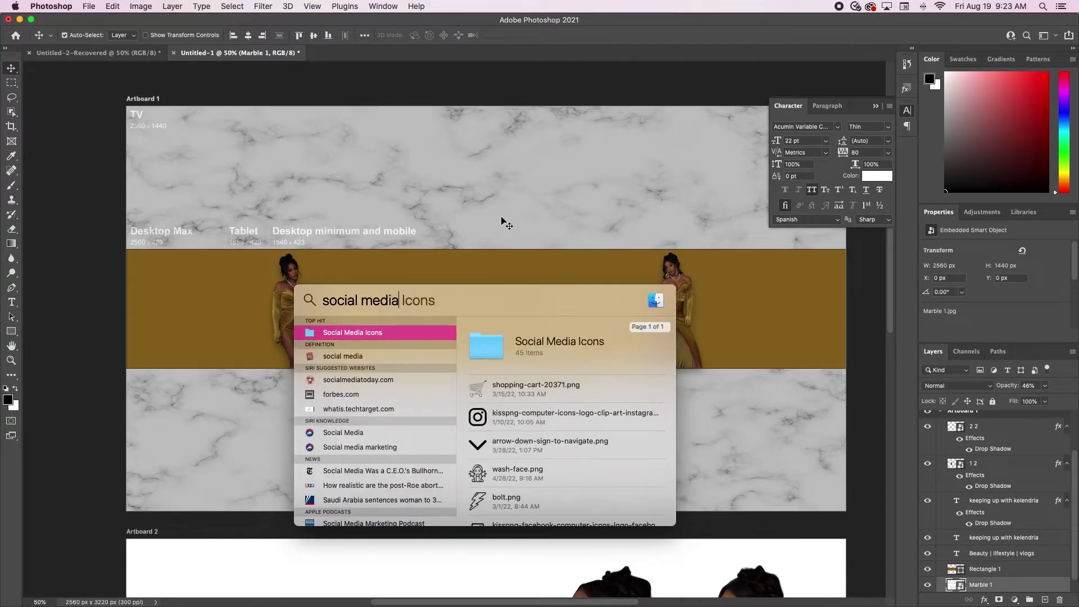
click(379, 332)
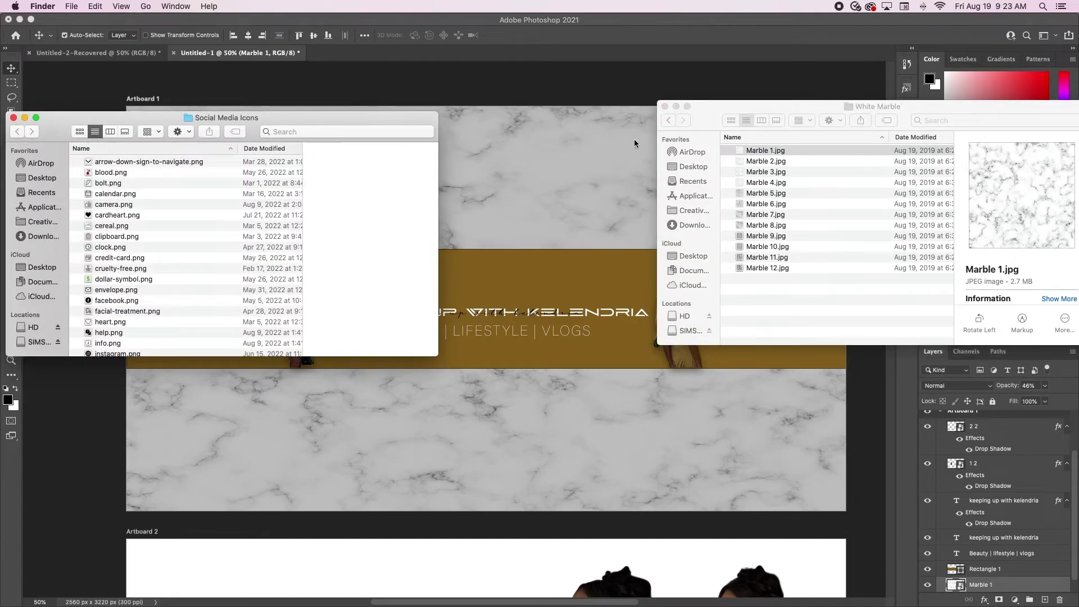
click(665, 106)
drag(362, 124, 1028, 102)
Place the kisspng Instagram icon at about 73 px on the band past the second model, with its layer directly above Rectangle 1.
scroll(857, 227, down, 2)
scroll(856, 227, down, 3)
click(823, 286)
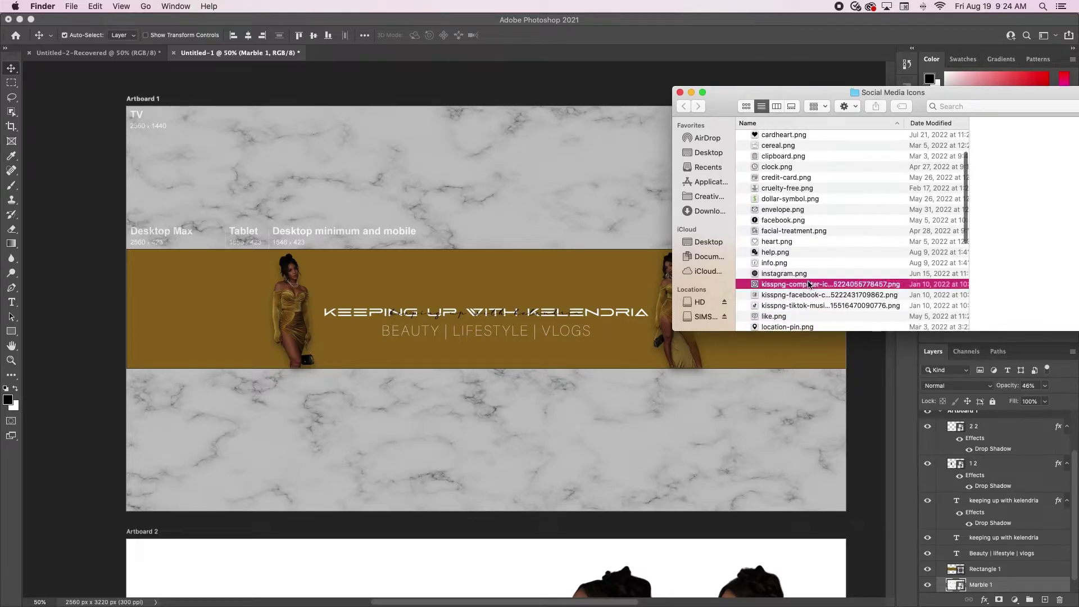
drag(824, 288, 457, 292)
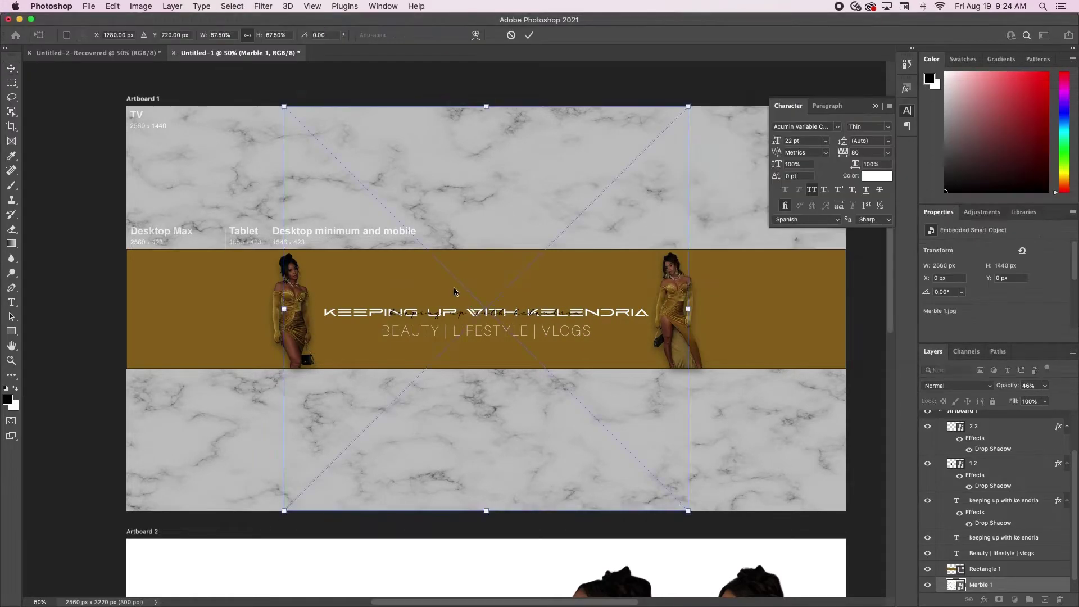
drag(285, 105, 741, 349)
drag(1055, 587, 1049, 561)
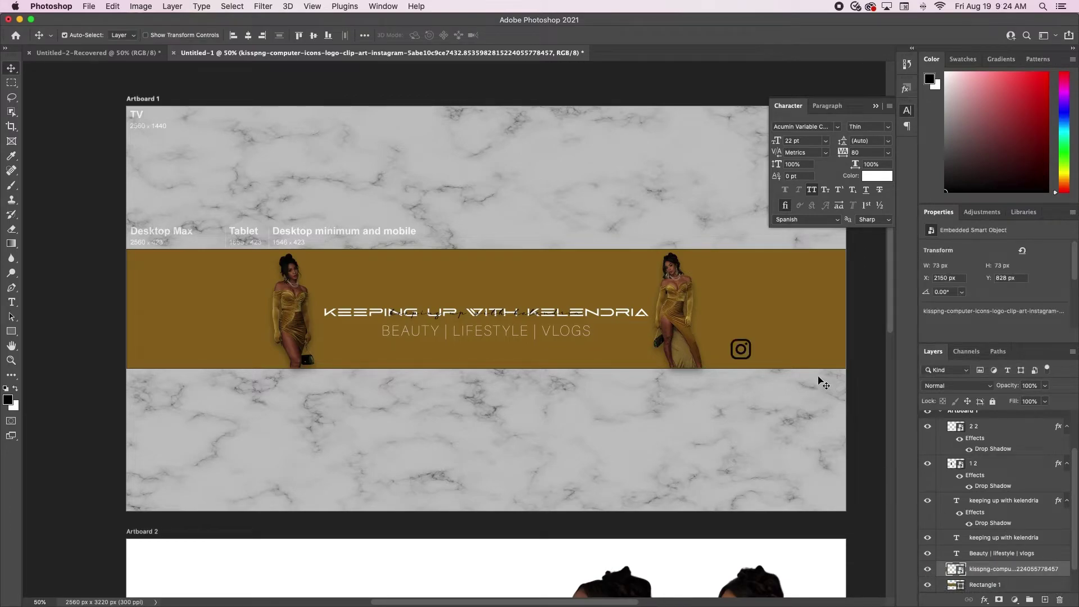
click(752, 357)
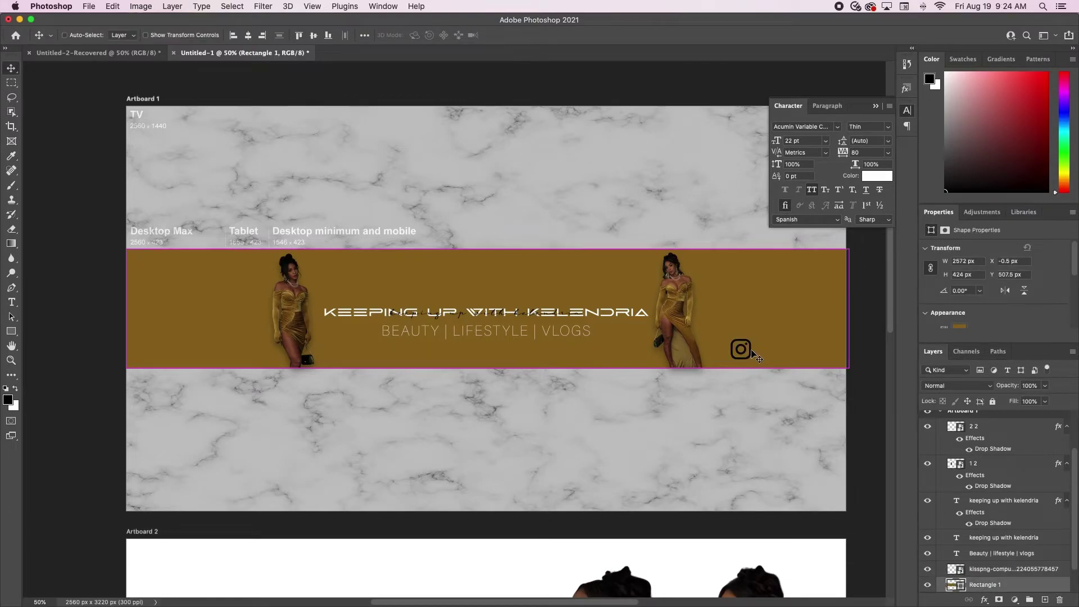
key(super+t)
double_click(750, 342)
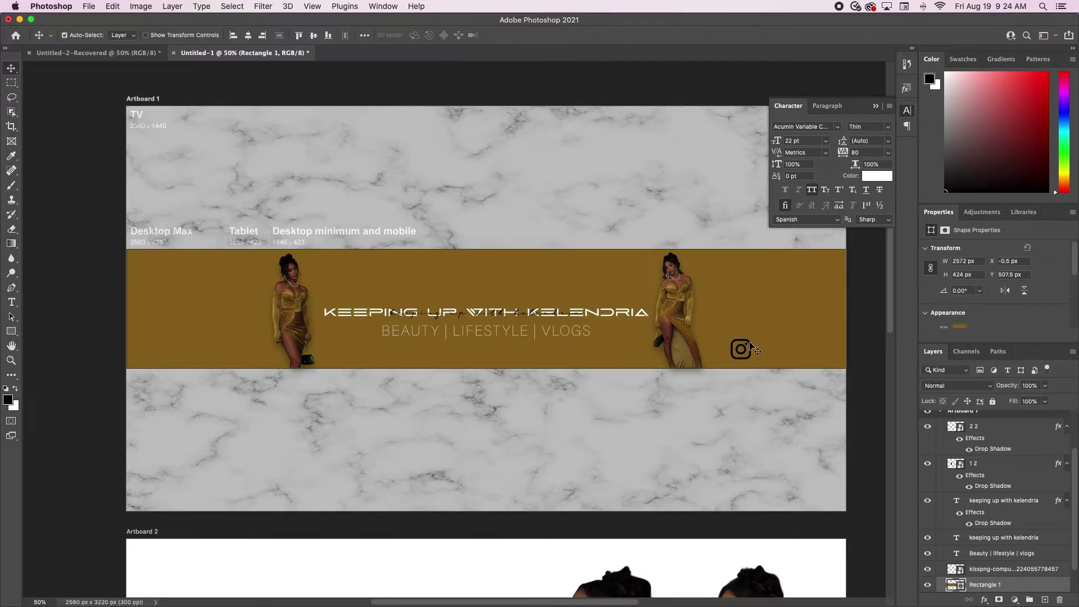
key(super+t)
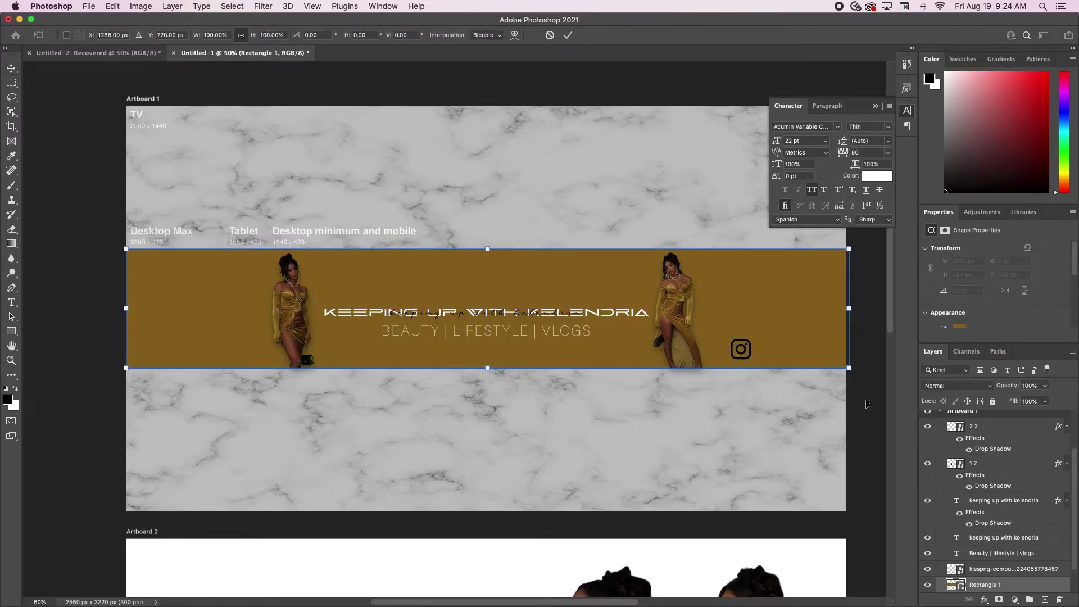
Scale the Instagram icon to about 48 px and move it farther from the model, to about X 2266 px, Y 828 px.
click(1028, 568)
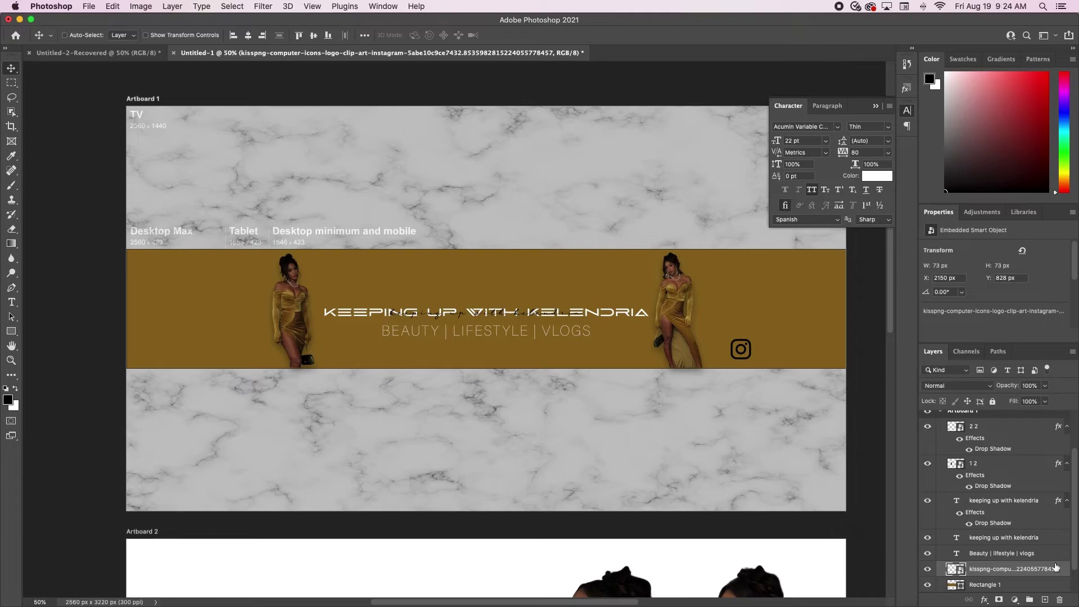
key(super+t)
drag(731, 337, 736, 344)
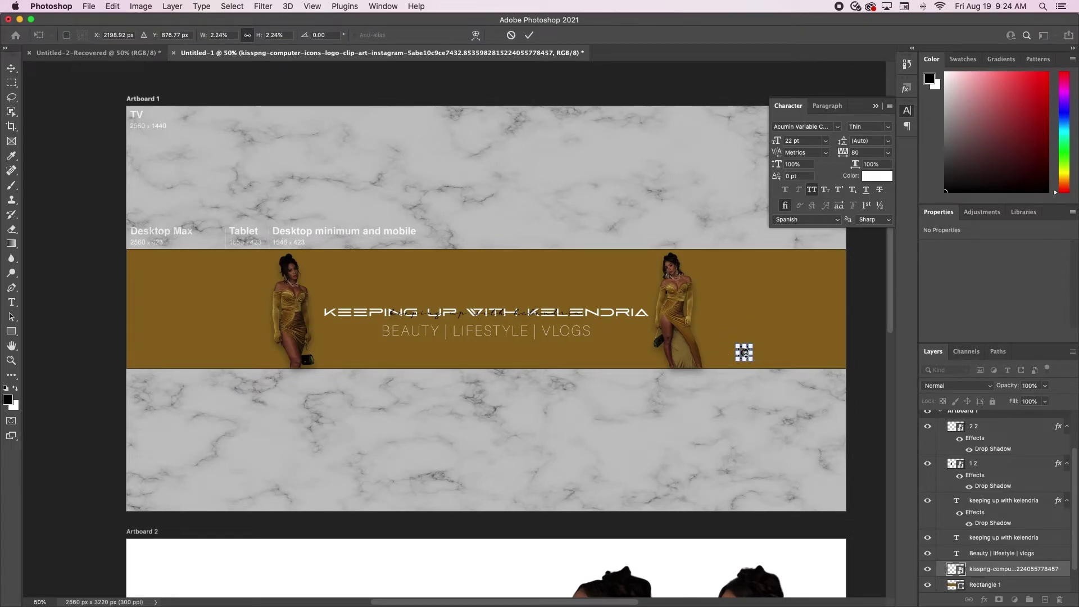
key(super+equal)
key(super+equal)
scroll(744, 354, right, 10)
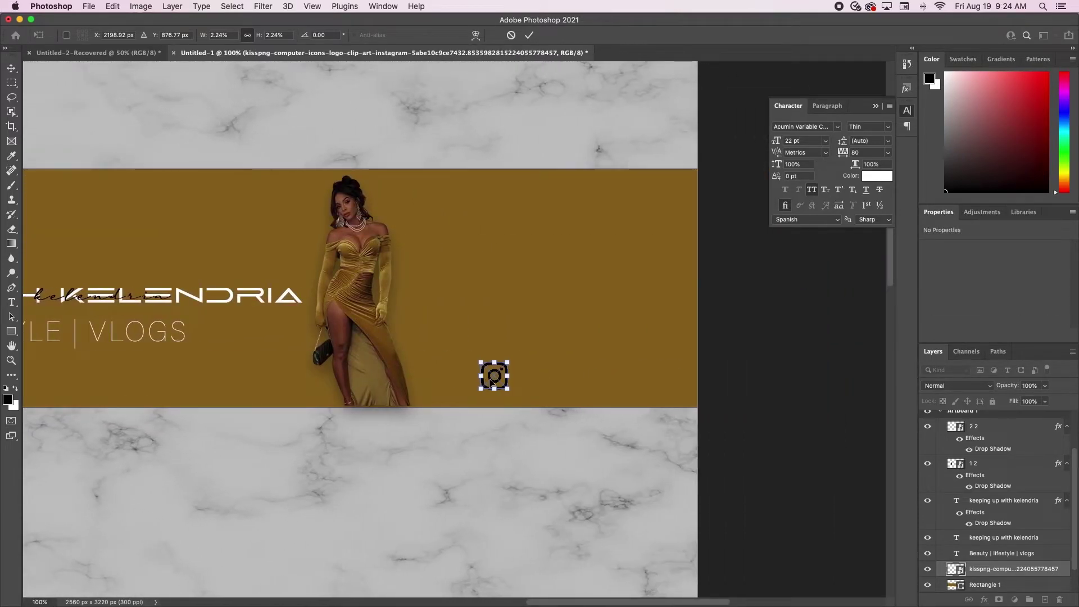
drag(484, 384, 532, 367)
key(Return)
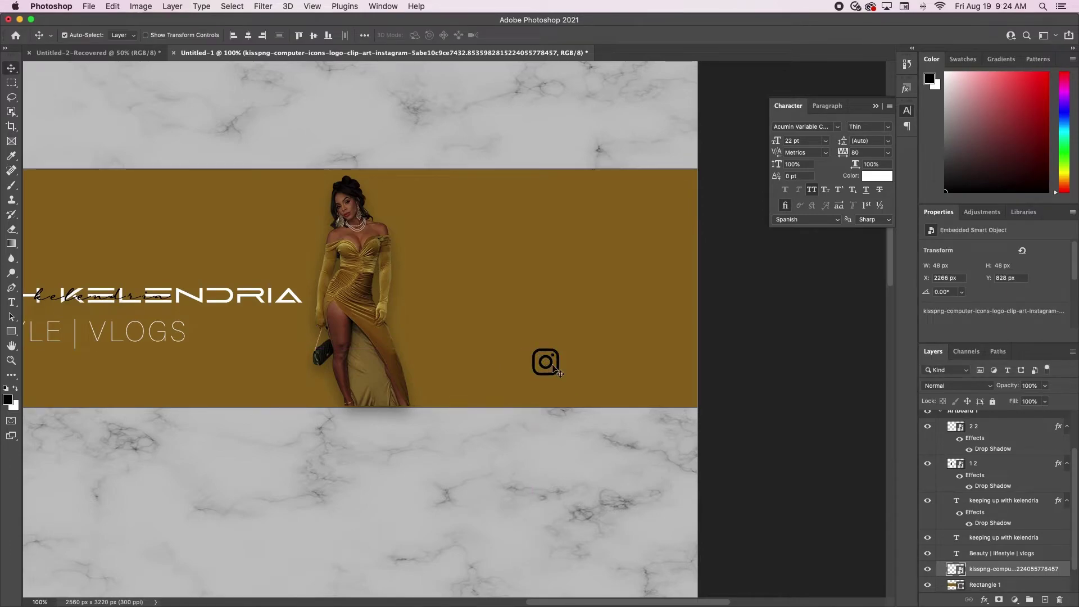
Apply a white Color Overlay at 100% opacity to the Instagram icon, leaving Gradient Overlay off.
double_click(1058, 570)
click(639, 235)
click(639, 221)
click(639, 236)
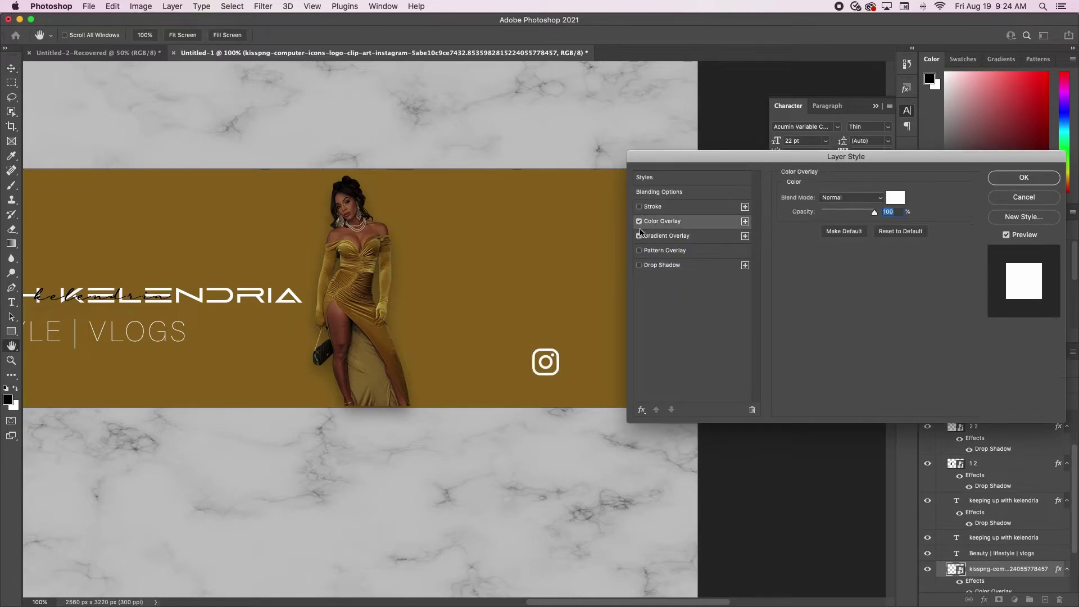
click(1048, 178)
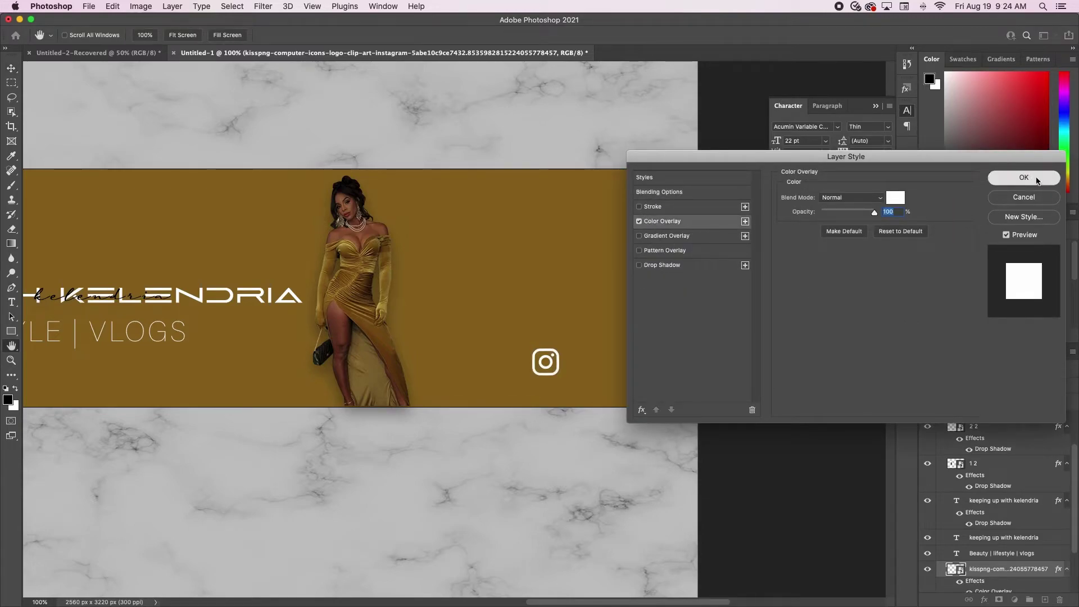
Place the tiktok image from the Social Media Icons folder in Finder into the banner.
mouse_move(2, 342)
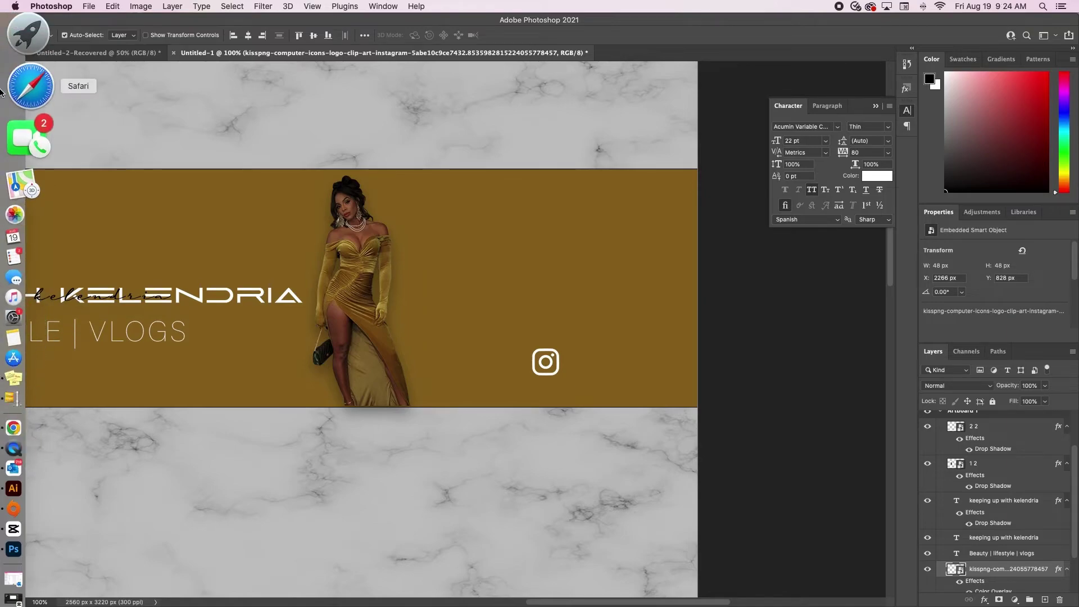
click(21, 42)
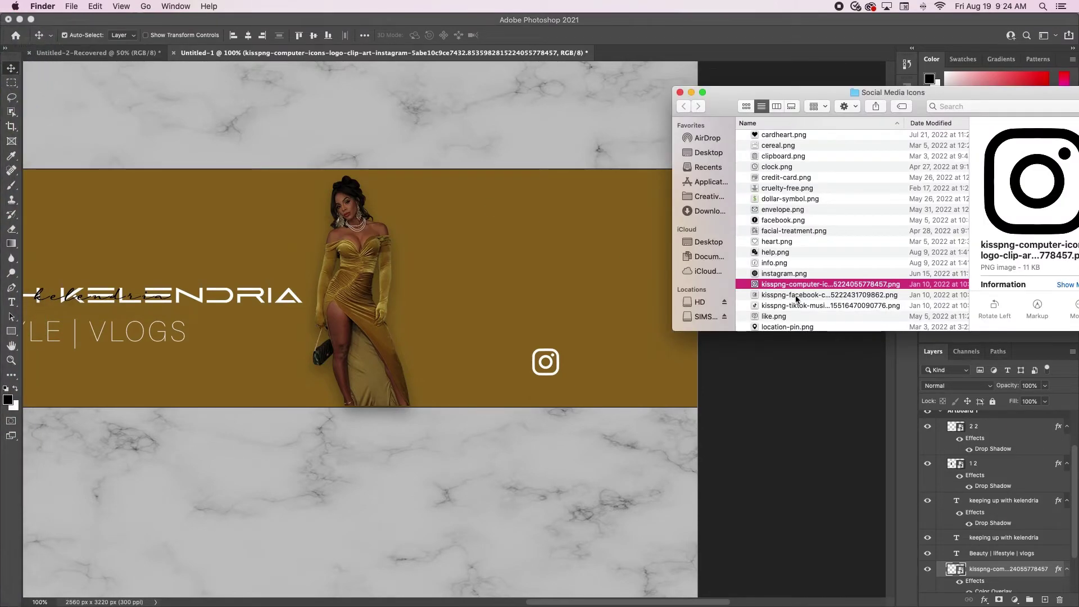
mouse_move(786, 305)
mouse_down()
mouse_move(537, 307)
mouse_move(786, 305)
mouse_up()
scroll(785, 305, down, 3)
scroll(786, 306, down, 5)
drag(782, 284, 549, 281)
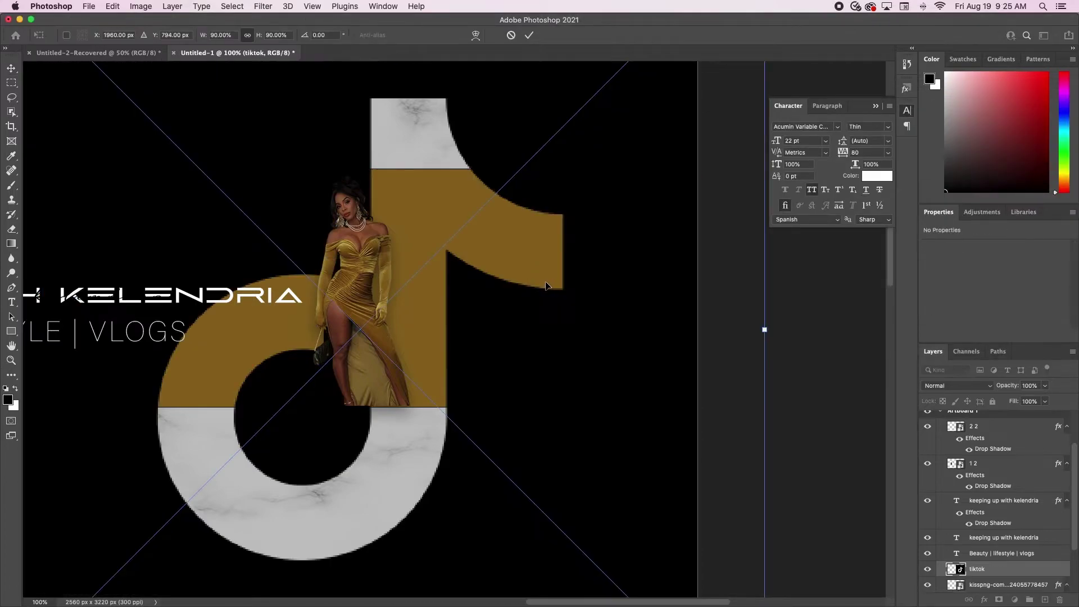
Scale the TikTok icon to about 46 px and position it directly below the Instagram icon, at about X 2267 px, Y 884 px.
key(super+minus)
key(super+minus)
key(super+minus)
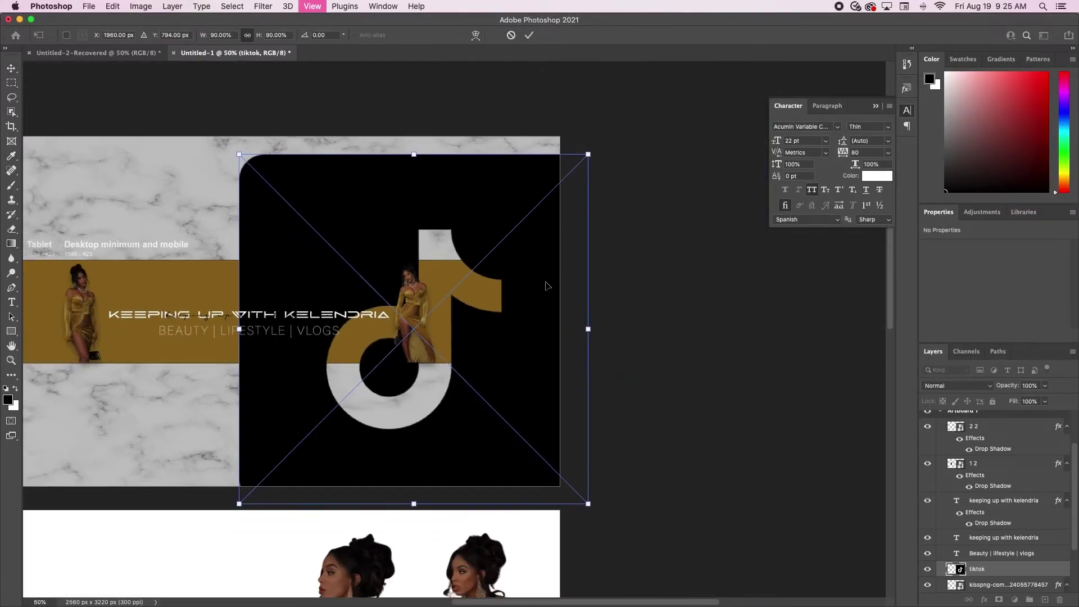
drag(438, 223, 361, 222)
drag(214, 196, 494, 318)
key(super+equal)
key(super+equal)
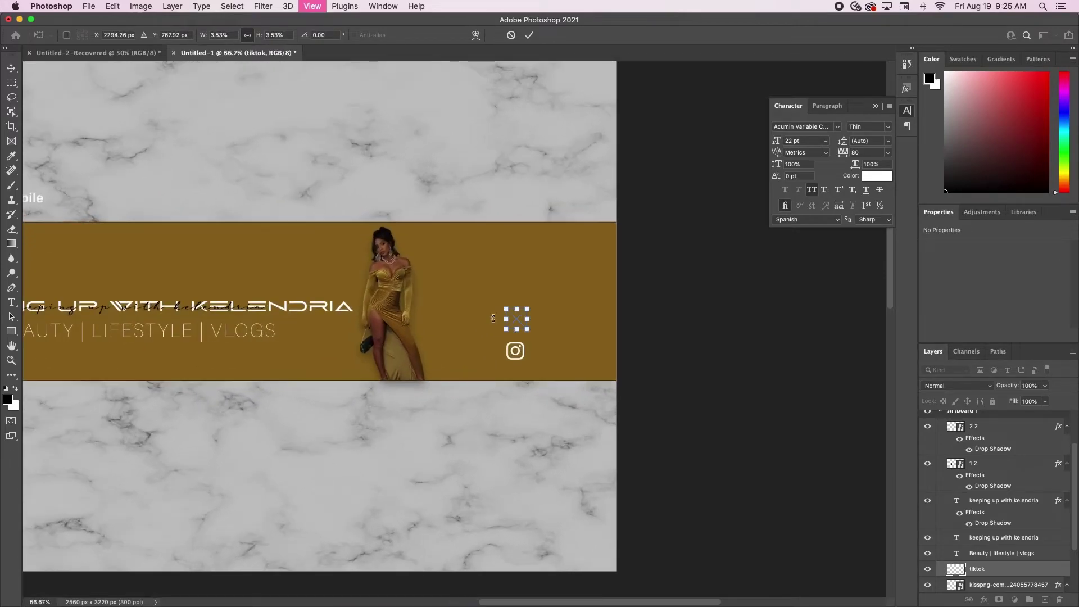
key(super+equal)
key(super+equal)
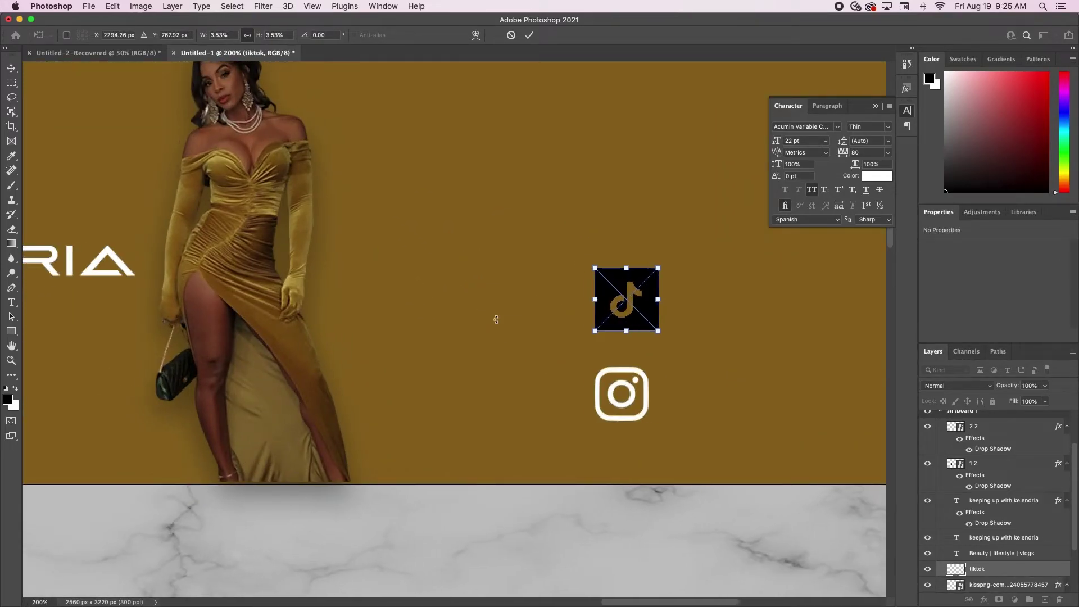
drag(616, 264, 597, 462)
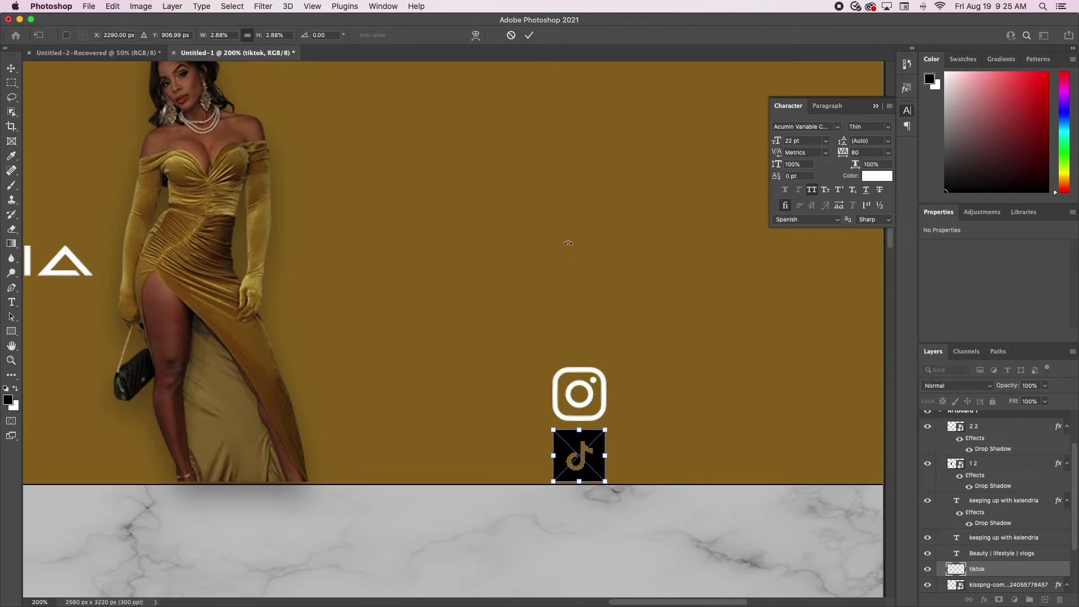
key(Return)
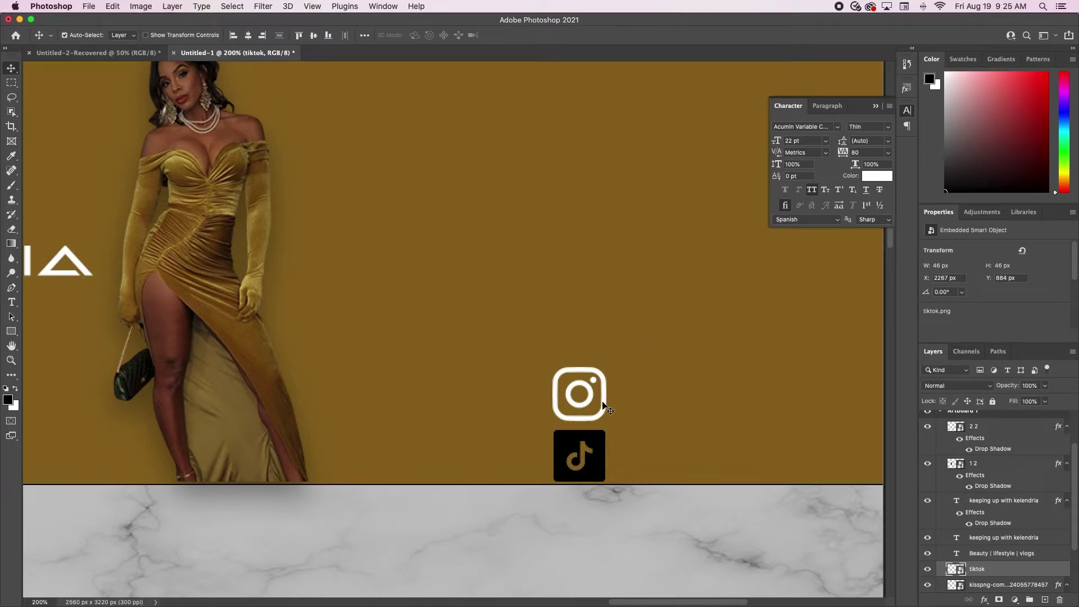
Move the Instagram and TikTok icons up together slightly, bringing the TikTok icon to about Y 877 px.
shift+click(604, 406)
drag(603, 446, 594, 414)
shift+click(594, 418)
click(622, 484)
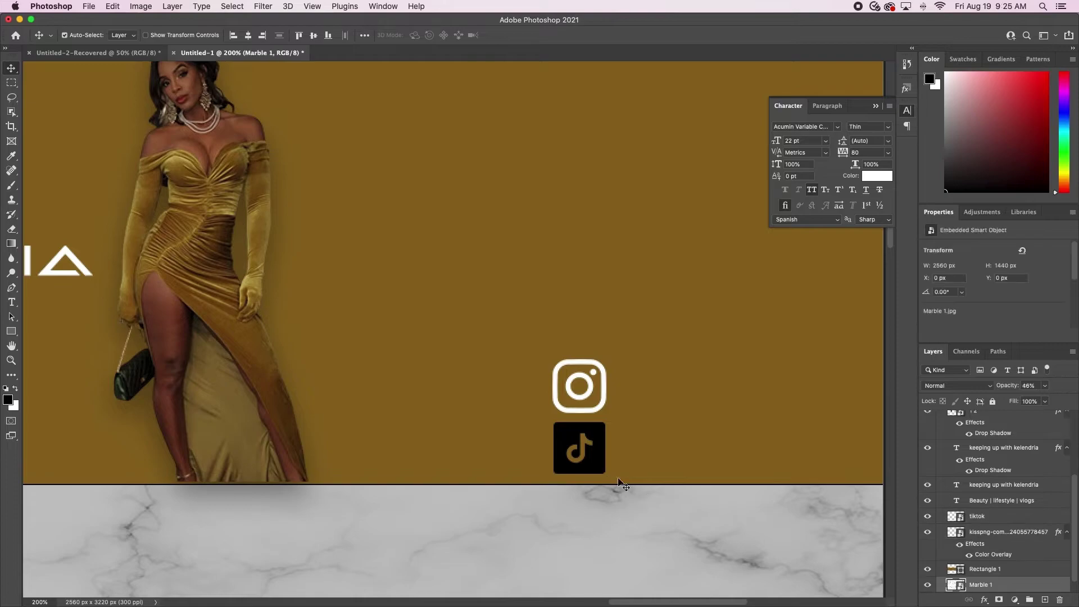
Apply a white Color Overlay at 100% opacity to the tiktok layer.
click(951, 520)
double_click(1034, 523)
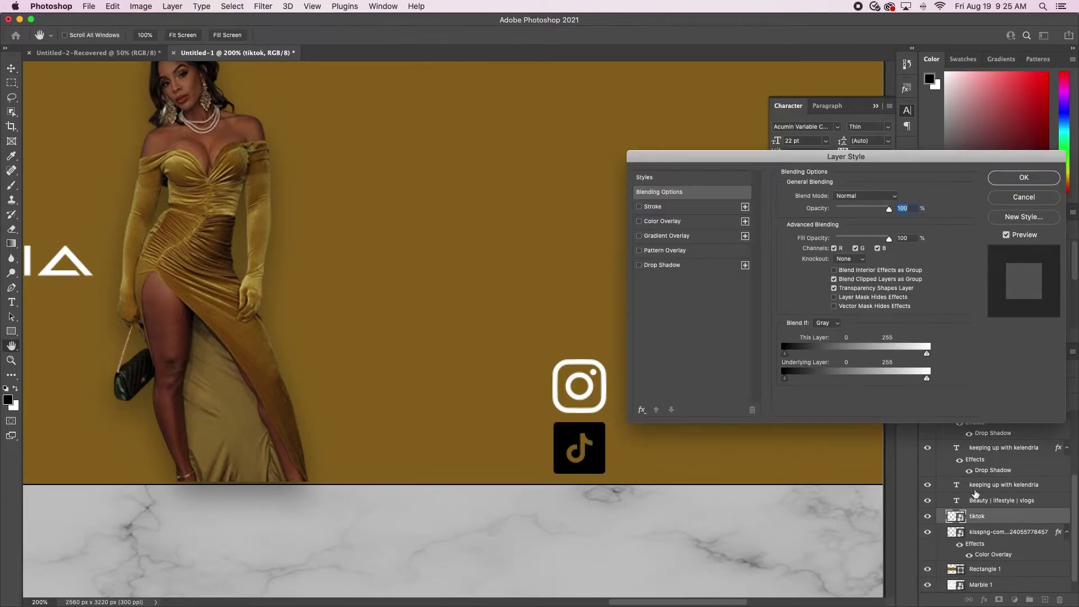
click(668, 222)
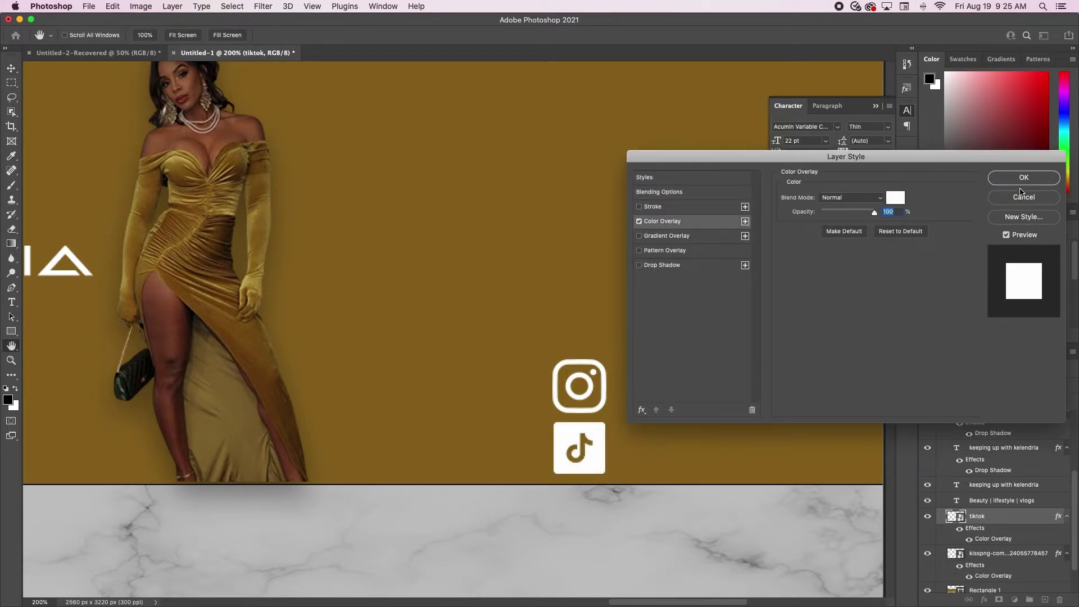
click(1022, 177)
Duplicate the Beauty | lifestyle | vlogs line toward the social icons and replace the copy's text with "kelendria".
scroll(212, 317, left, 10)
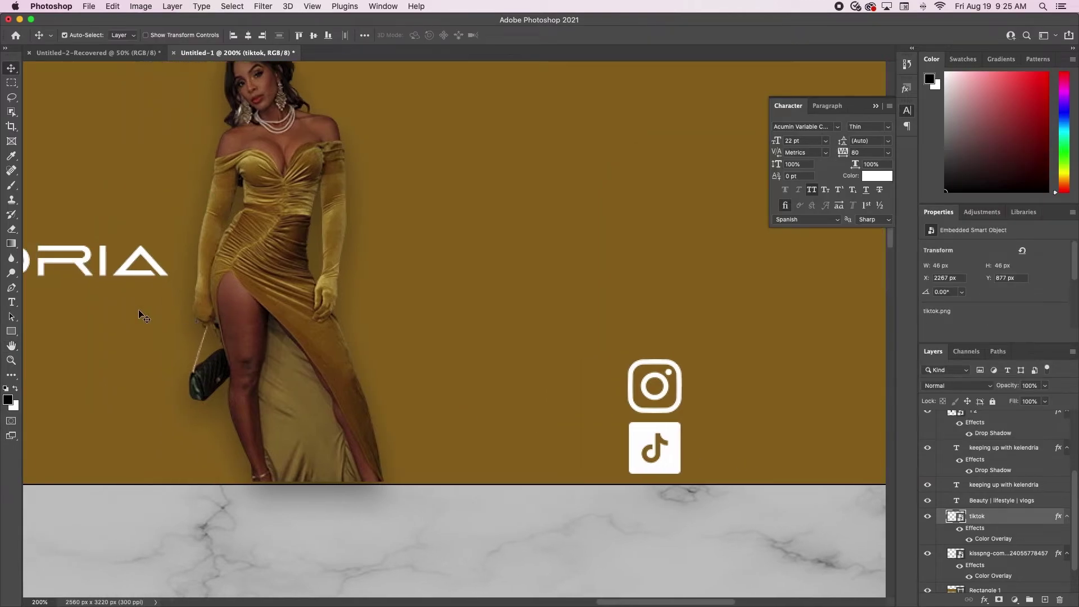
click(116, 344)
double_click(116, 344)
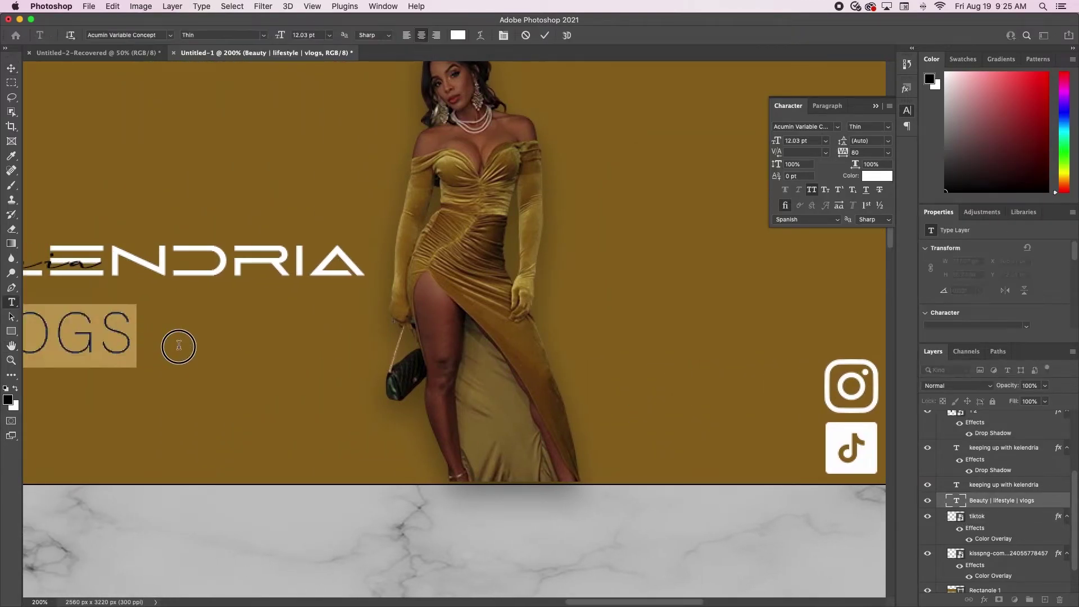
click(234, 377)
drag(94, 330, 736, 343)
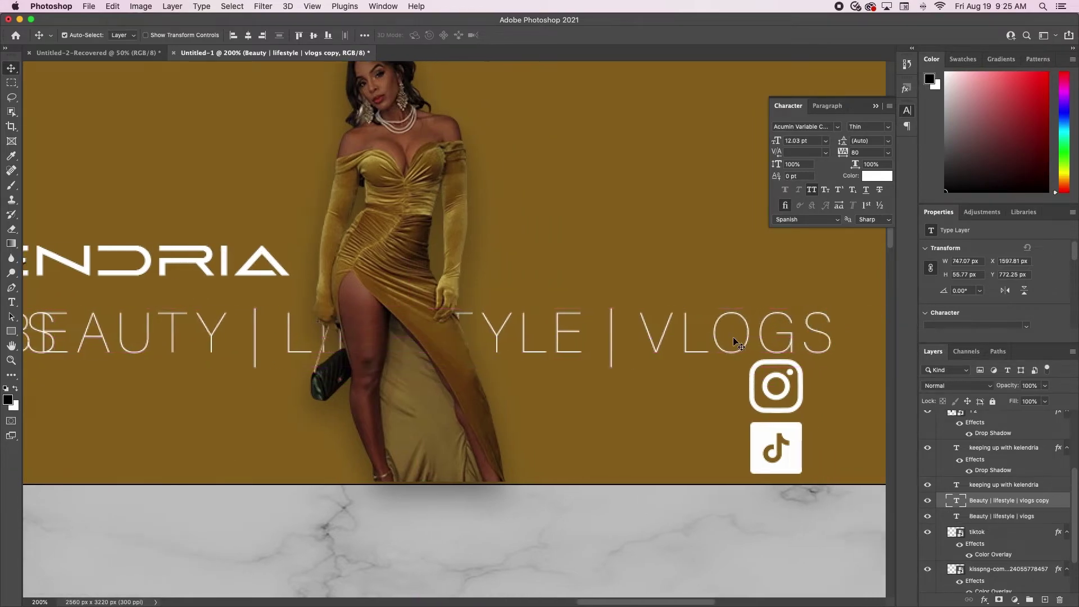
double_click(681, 335)
key(BackSpace)
text(kelen)
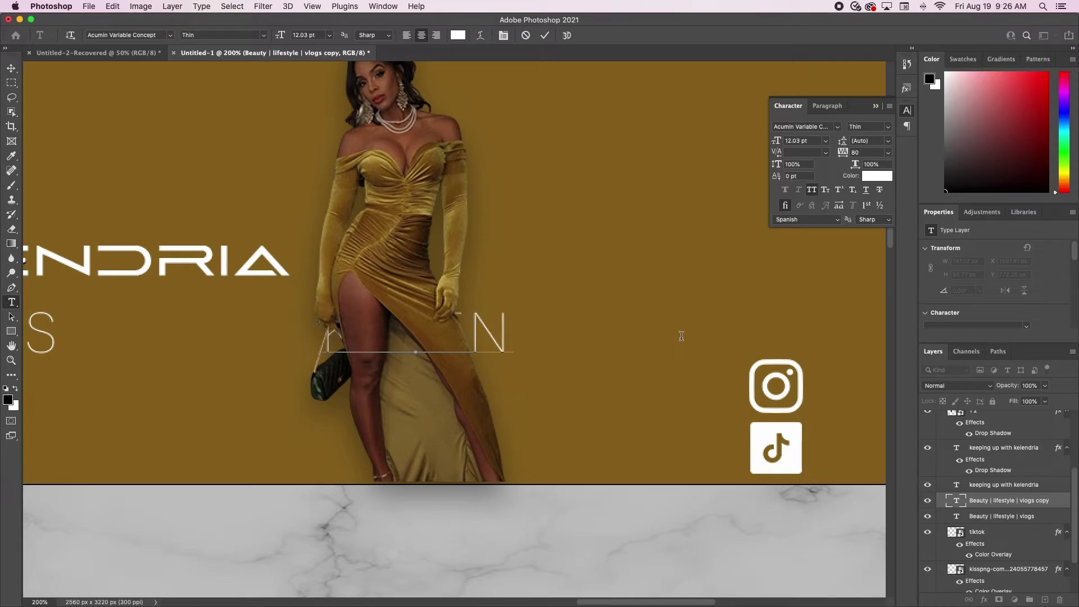
text(dria)
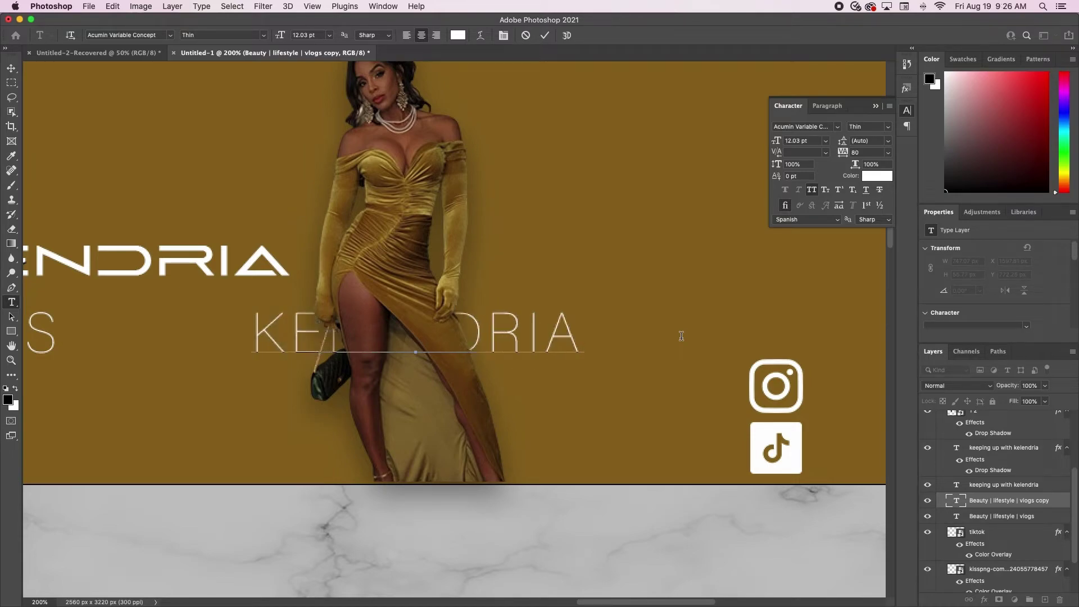
key(Escape)
Shrink the kelendria text, place it beside the Instagram icon, and put a duplicate beside the TikTok icon.
key(v)
drag(549, 344, 860, 354)
key(super+minus)
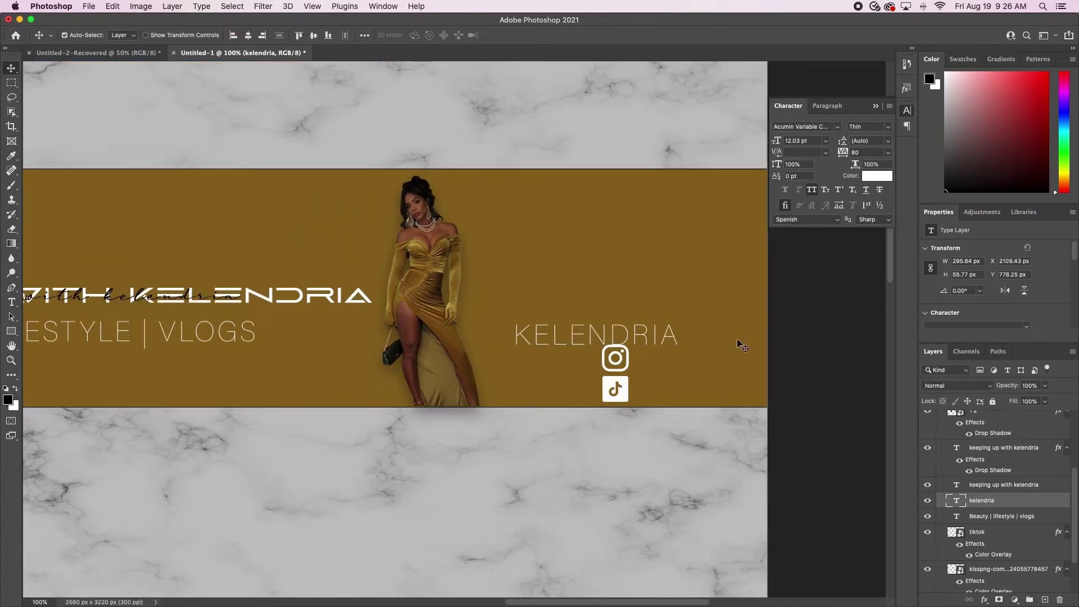
scroll(763, 344, right, 3)
drag(460, 336, 593, 405)
key(super+t)
key(Return)
click(590, 470)
Collapse the floating character settings to clear the view of the whole banner.
key(super+minus)
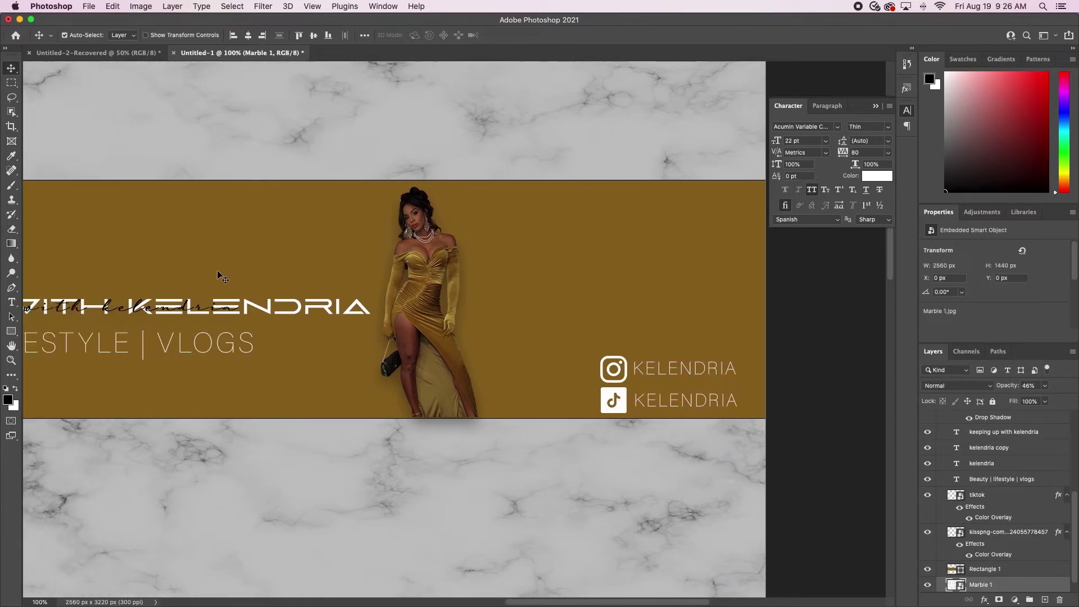
key(super+minus)
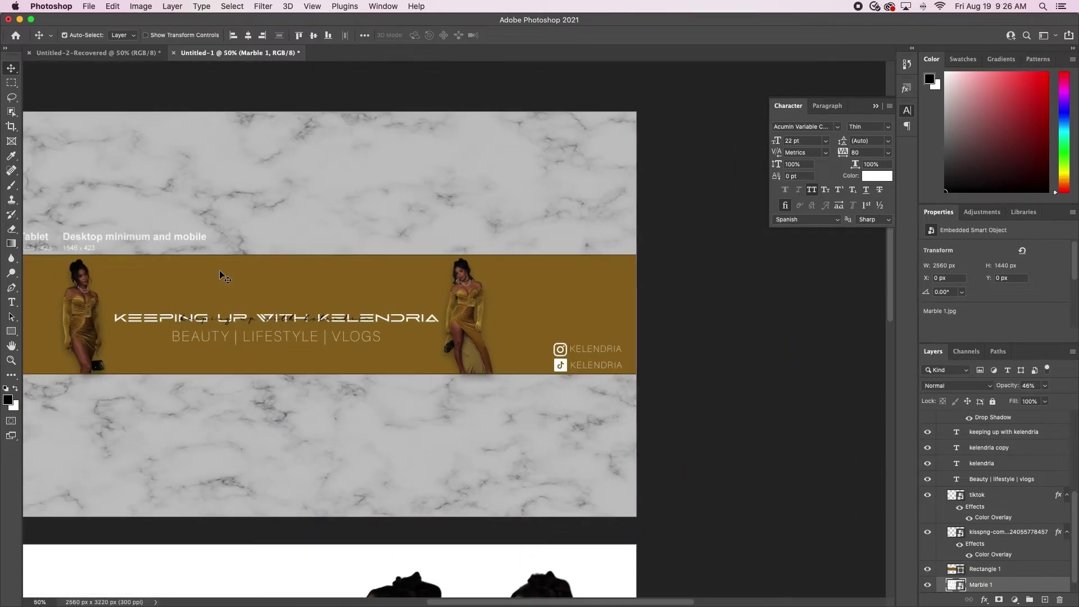
scroll(224, 264, left, 3)
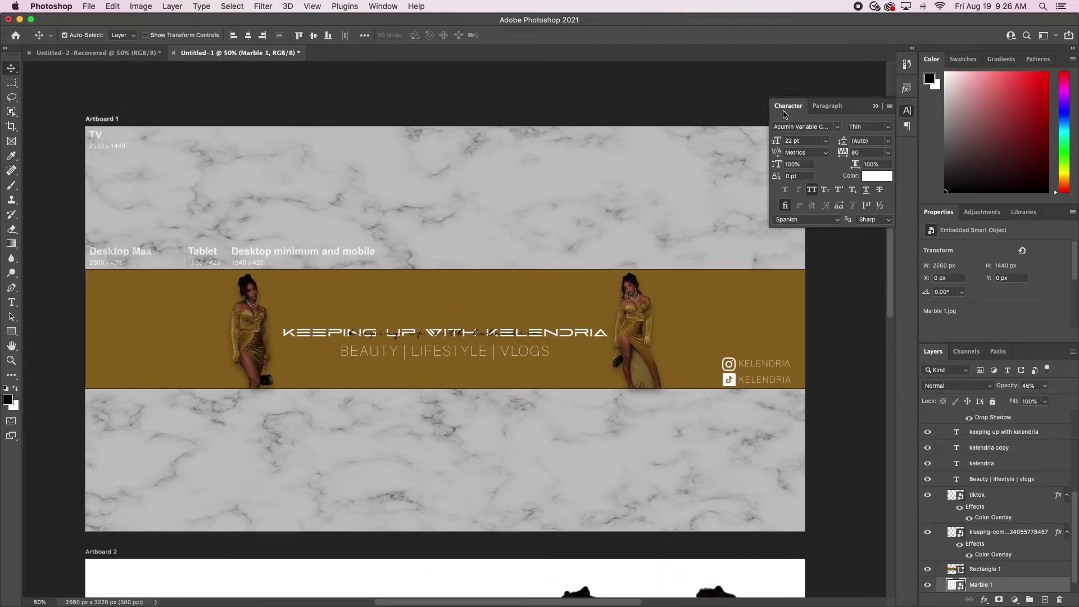
click(875, 107)
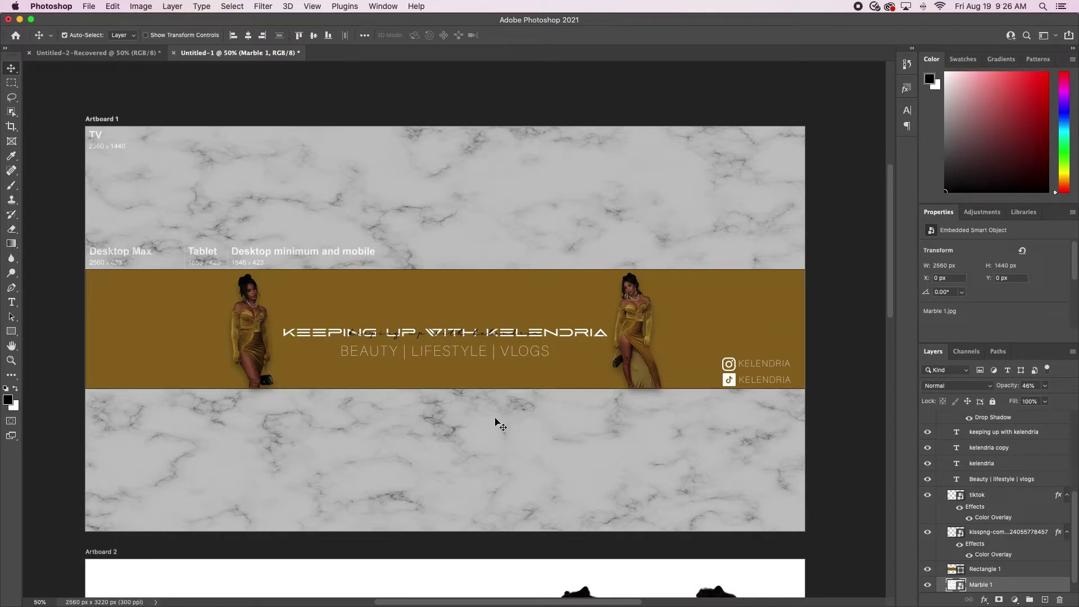
Hide the youtubebannertemplate layer and raise the Marble 1 layer's opacity to 83%.
scroll(460, 445, down, 1)
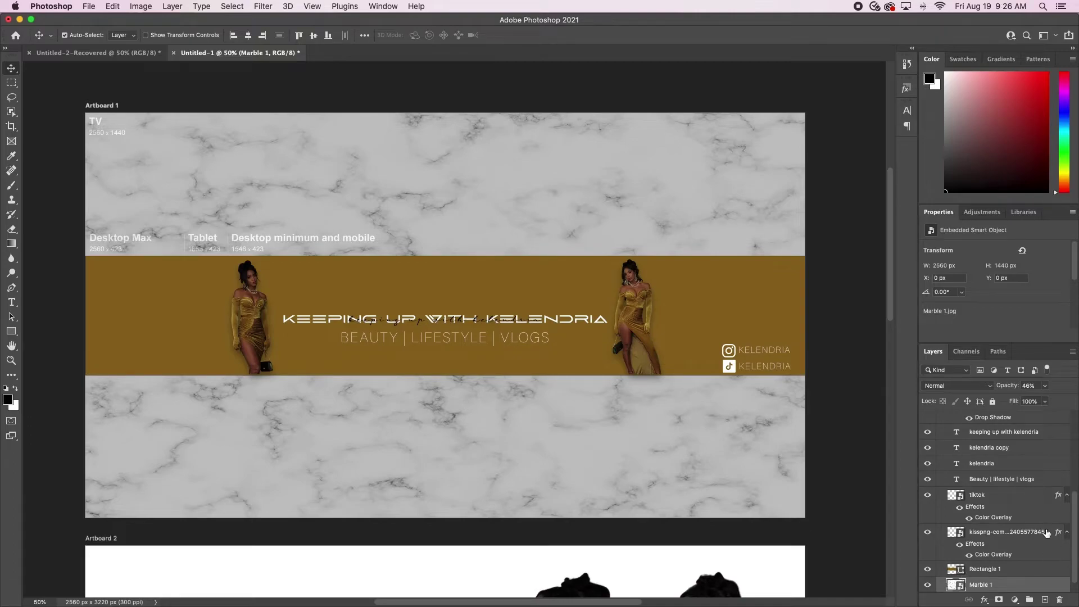
scroll(1048, 538, down, 1)
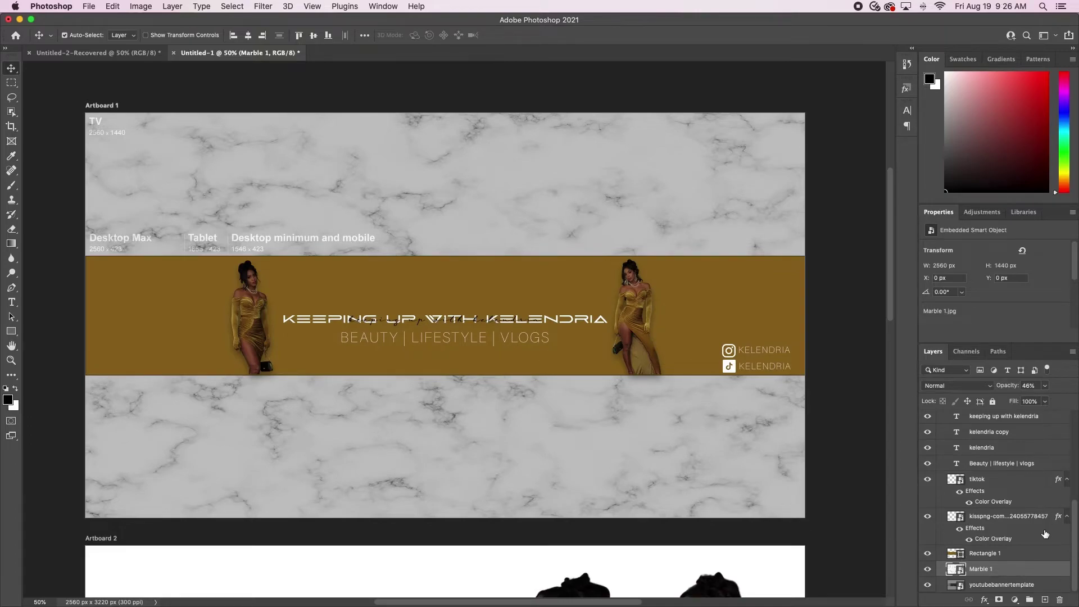
click(928, 585)
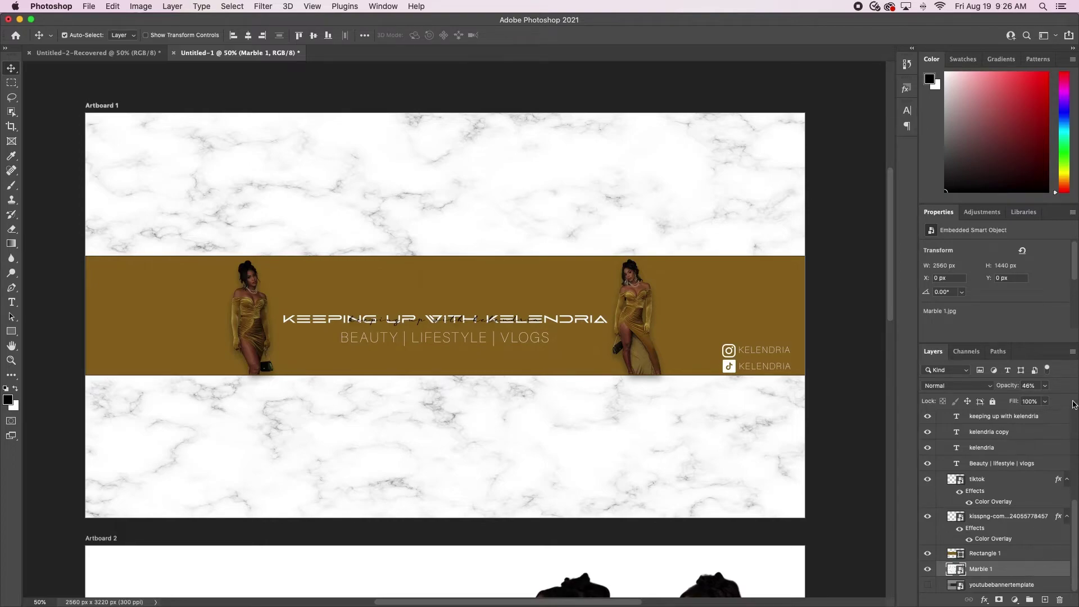
click(1045, 385)
drag(1037, 402, 1062, 403)
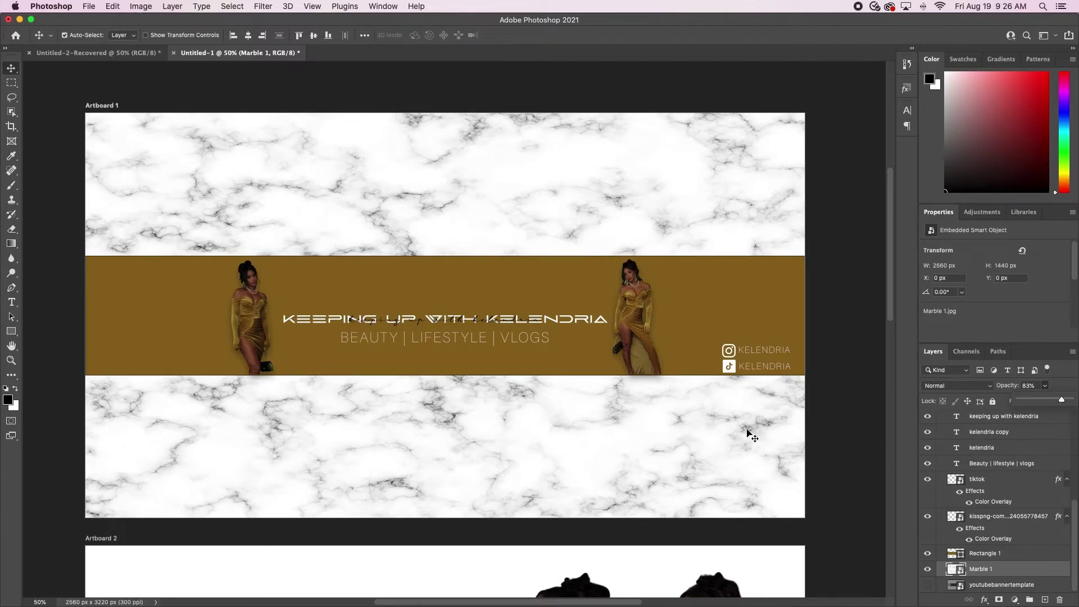
Duplicate the second model (layer 2 2) on the banner and enlarge the copy to about 602 × 1417 px, nearly full artboard height.
scroll(758, 436, down, 5)
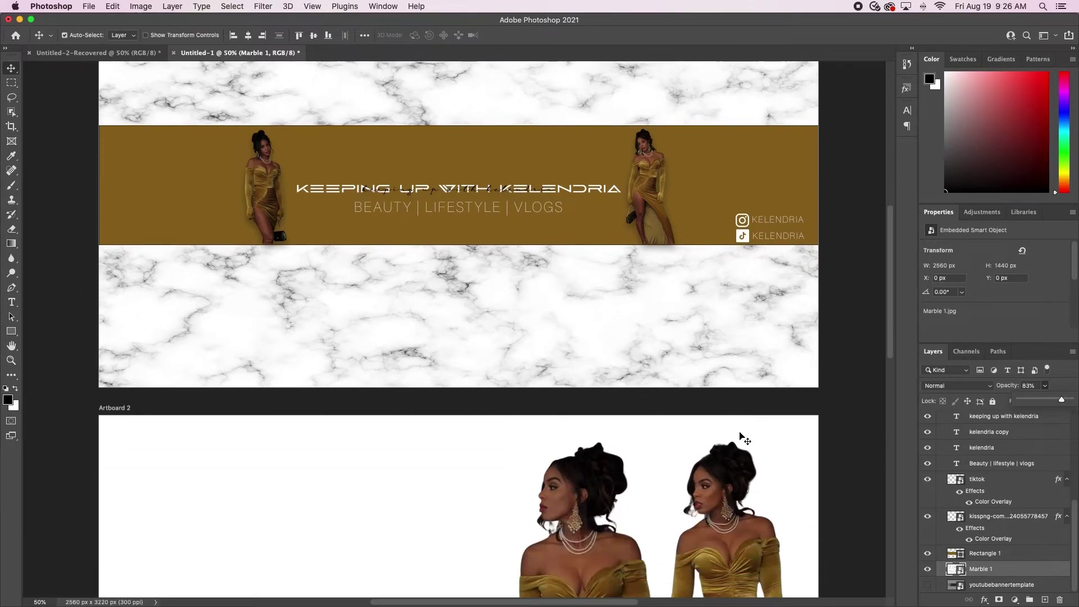
scroll(745, 438, up, 5)
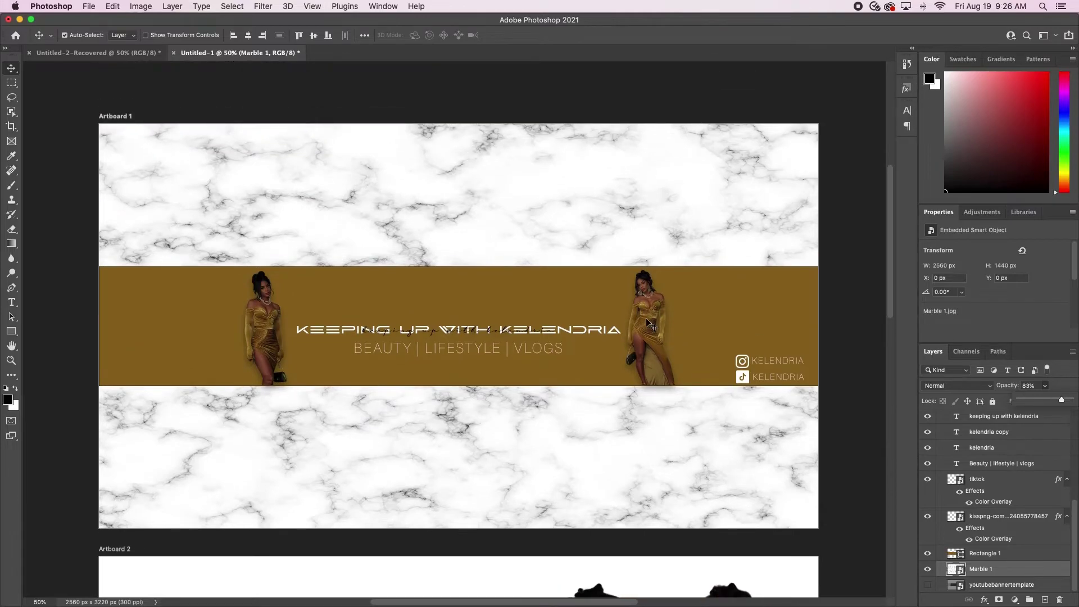
click(649, 324)
drag(650, 321, 472, 202)
key(super+t)
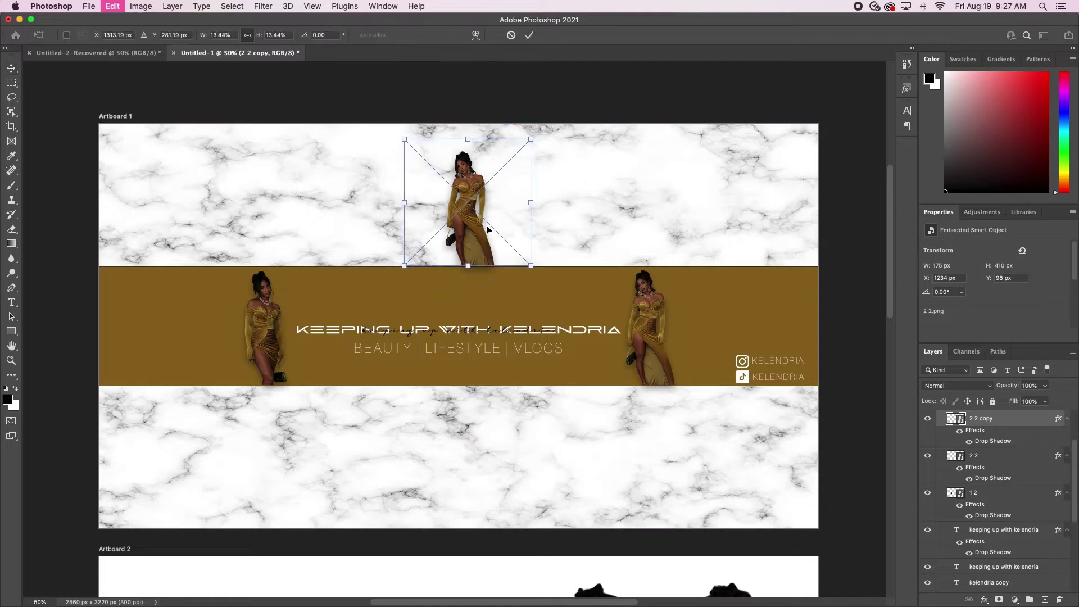
drag(534, 268, 765, 558)
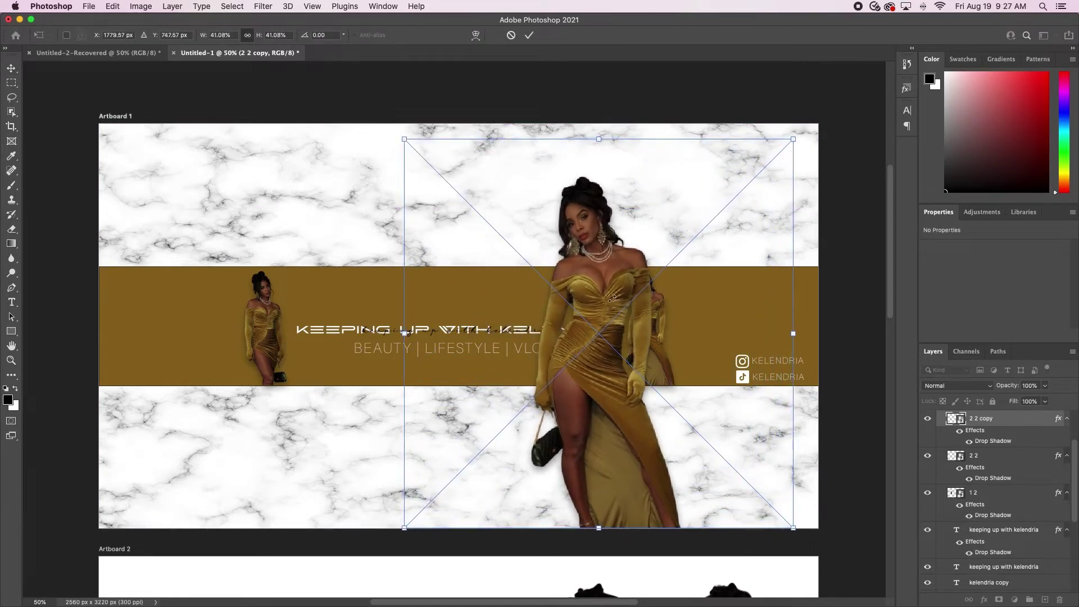
drag(404, 139, 335, 102)
click(529, 36)
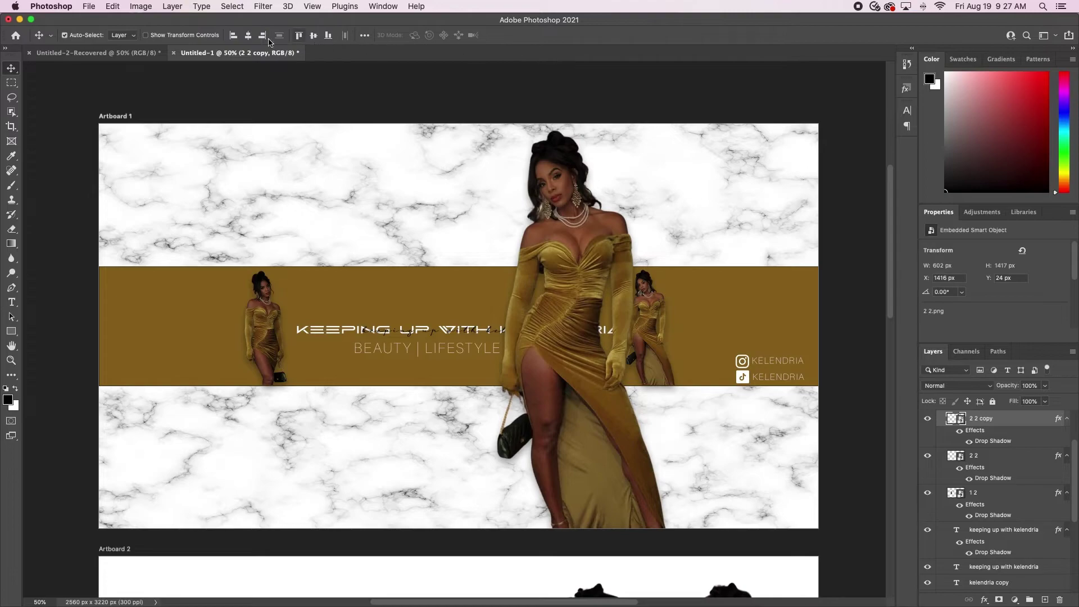
Center the enlarged model copy horizontally on the artboard.
click(248, 35)
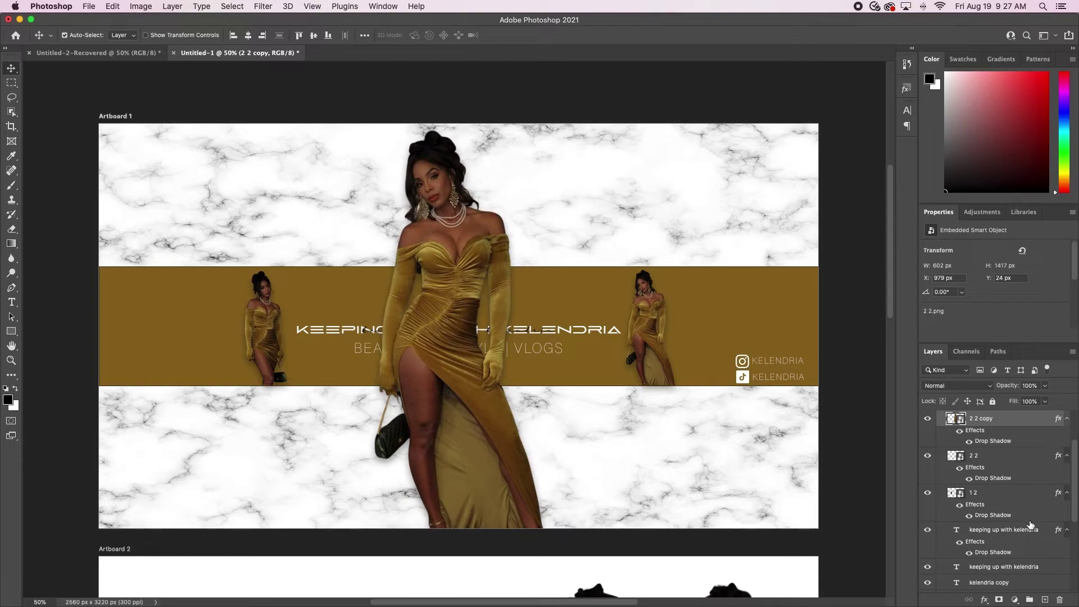
scroll(1030, 525, down, 5)
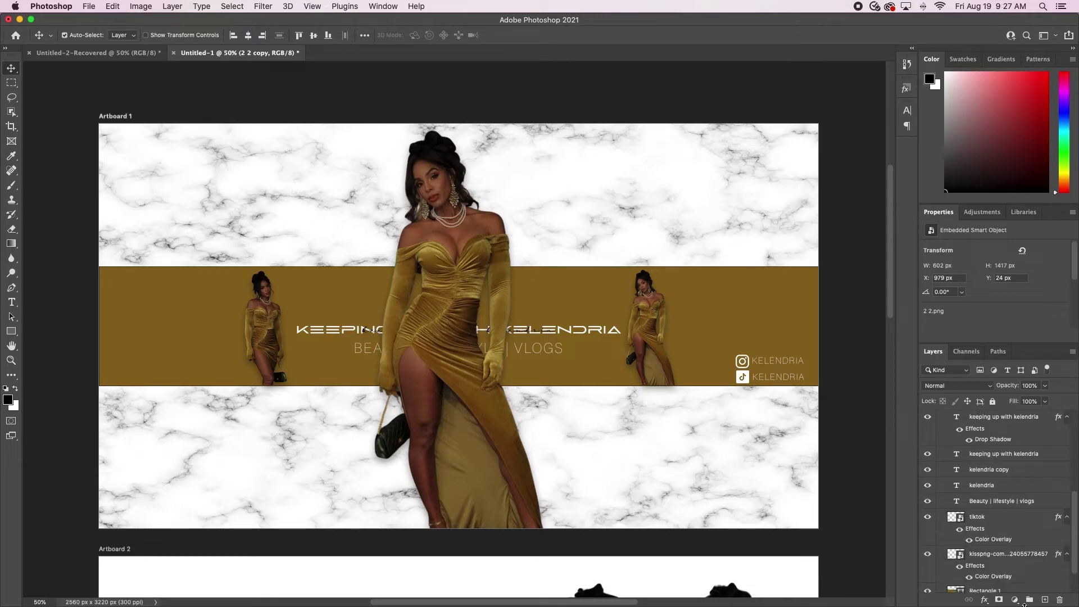
scroll(1014, 584, down, 2)
scroll(1029, 529, up, 8)
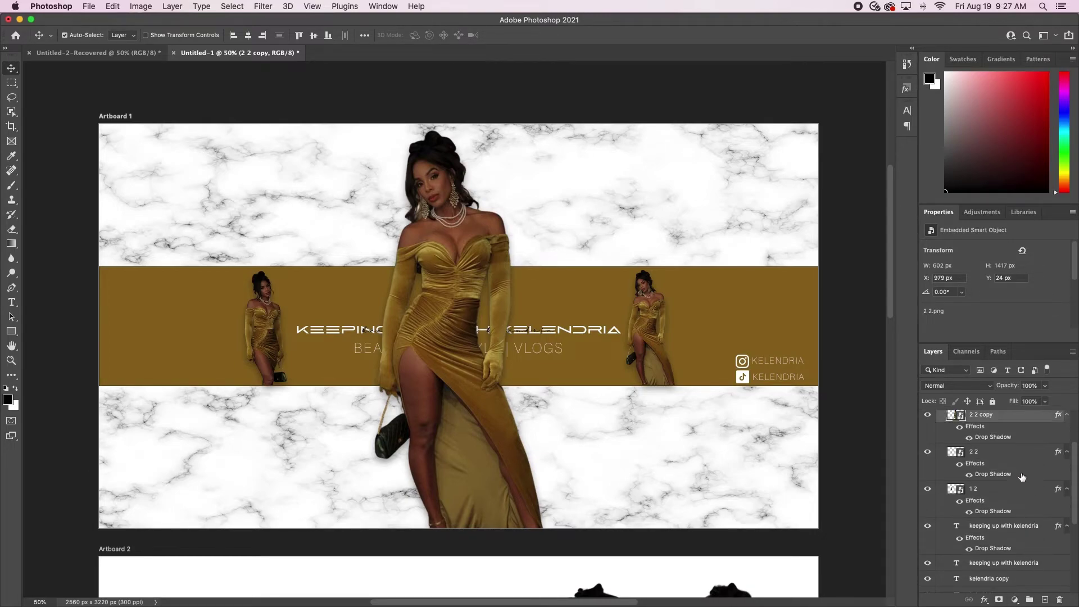
Move the 2 2 copy layer beneath Rectangle 1 so the large model stands behind the gold band.
drag(1027, 433, 1021, 567)
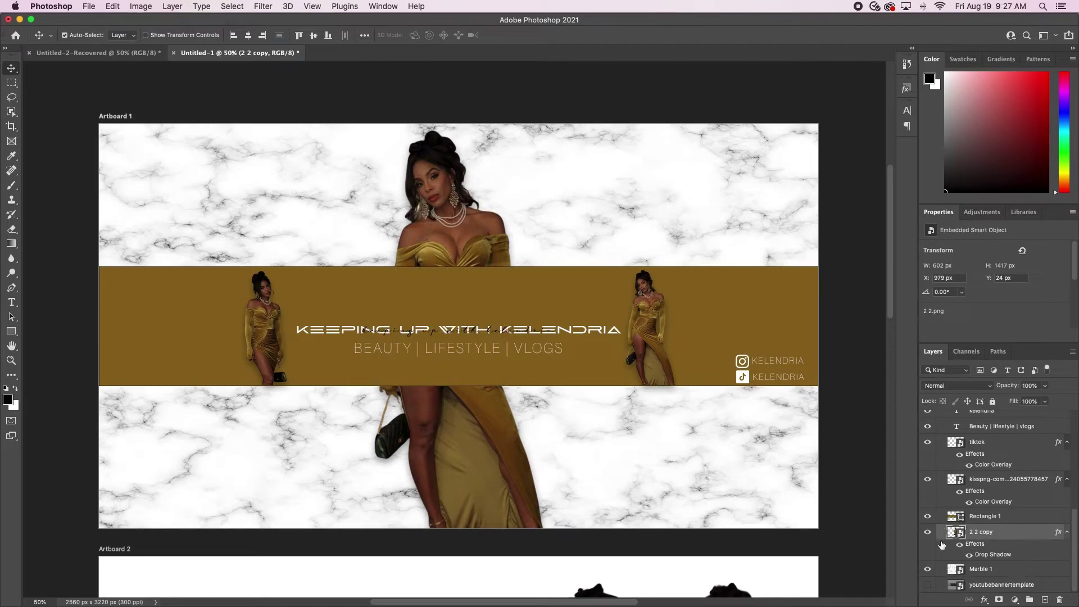
Copy the side-facing model (3 2) from Artboard 2 onto the banner in Artboard 1.
scroll(618, 453, down, 5)
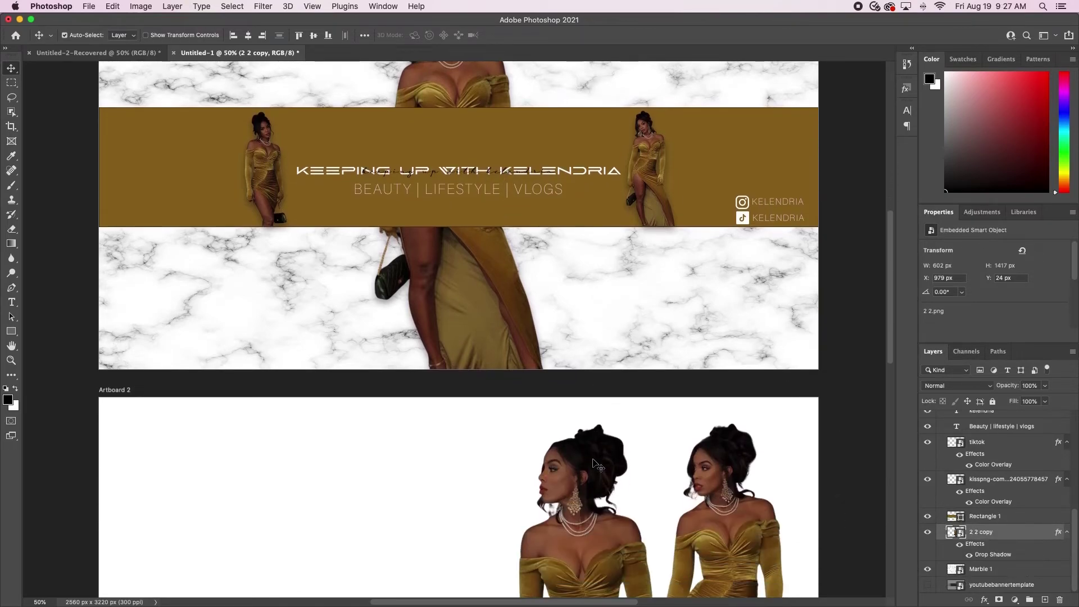
click(587, 527)
drag(586, 527, 502, 112)
scroll(503, 169, up, 5)
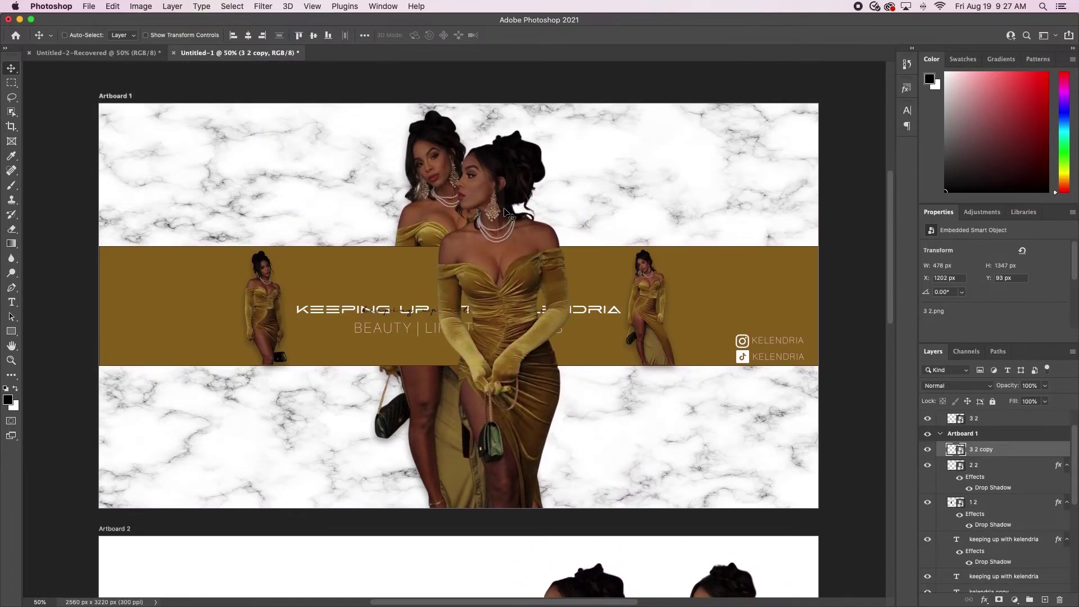
Enlarge the side-facing model copy to about 510 × 1439 px and place it just left of the centered model.
key(super+t)
scroll(344, 159, up, 2)
drag(303, 162, 258, 146)
drag(513, 331, 381, 330)
key(Return)
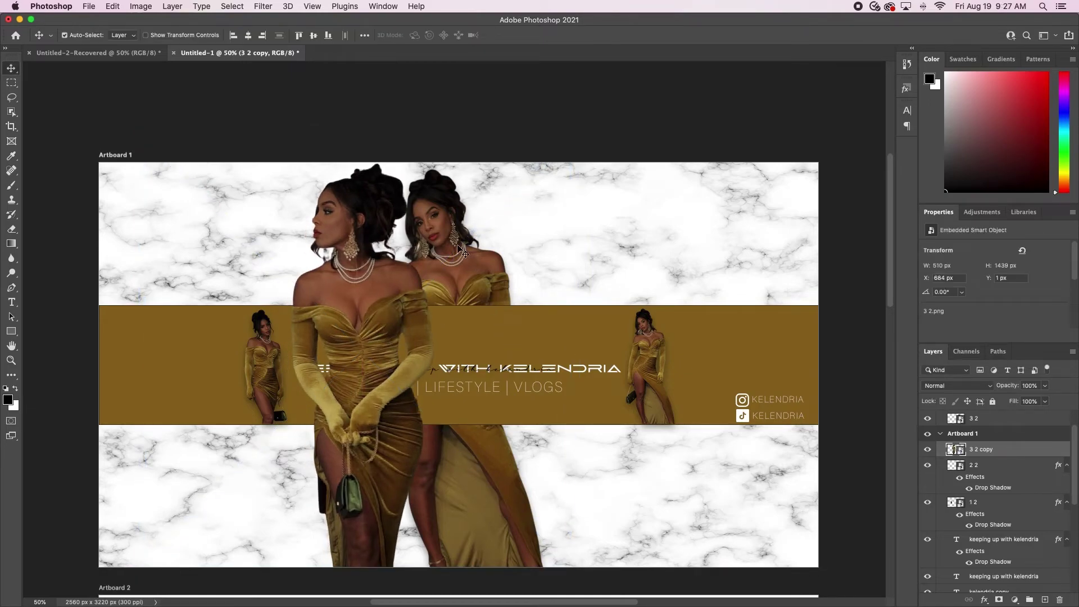
Move the 3 2 copy layer below 2 2 copy, directly above Marble 1, behind the gold band and center model.
drag(1027, 453, 1013, 584)
scroll(1013, 584, down, 4)
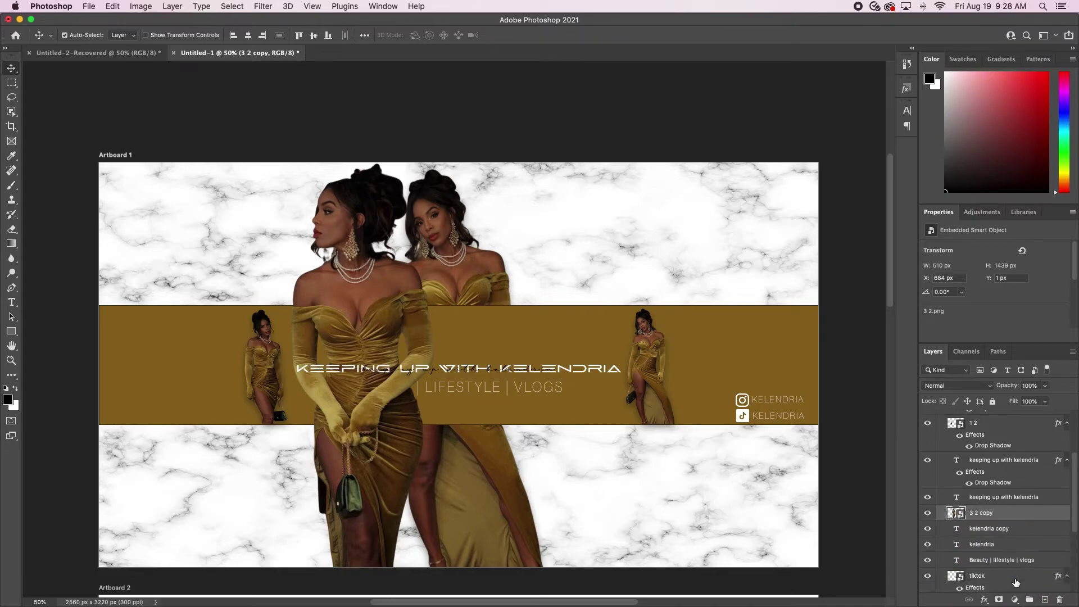
drag(1011, 461, 1008, 557)
scroll(1013, 513, down, 3)
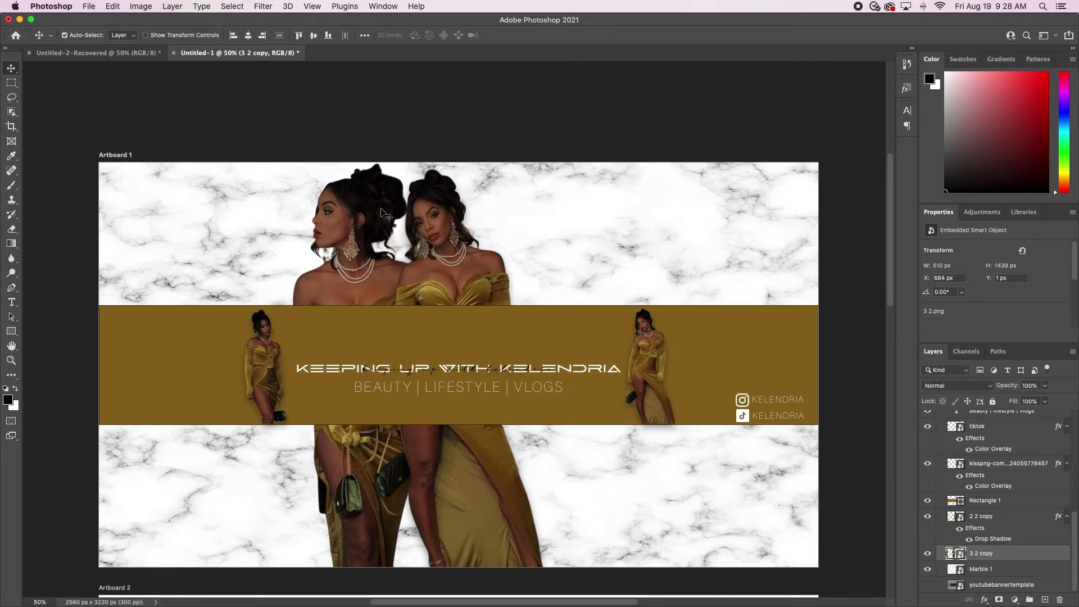
Duplicate the side-facing model to the right of the center model and flip the duplicate horizontally to mirror the original.
drag(369, 216, 555, 215)
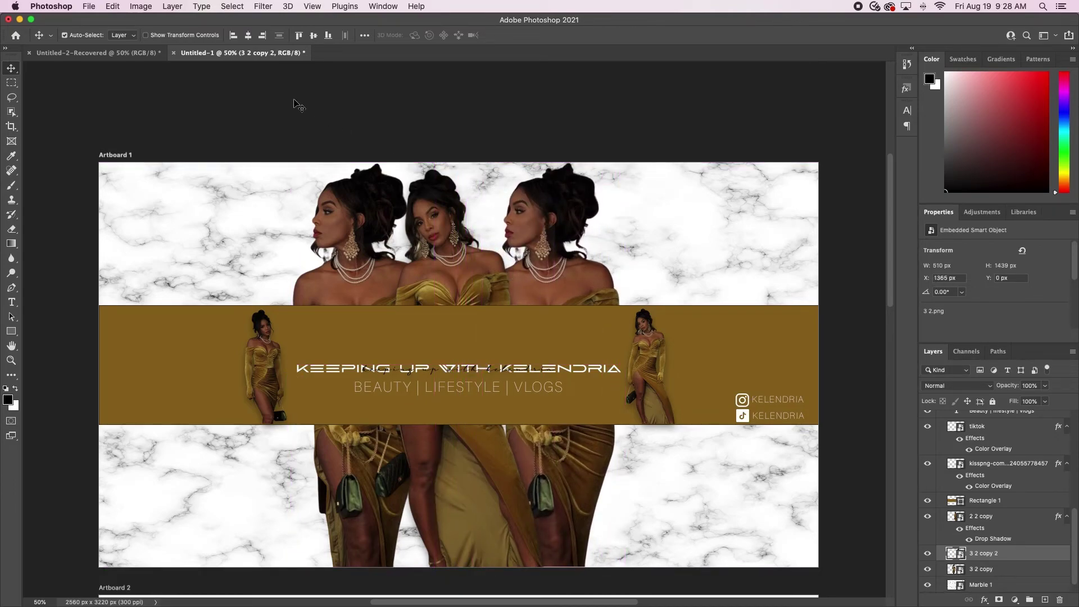
click(114, 7)
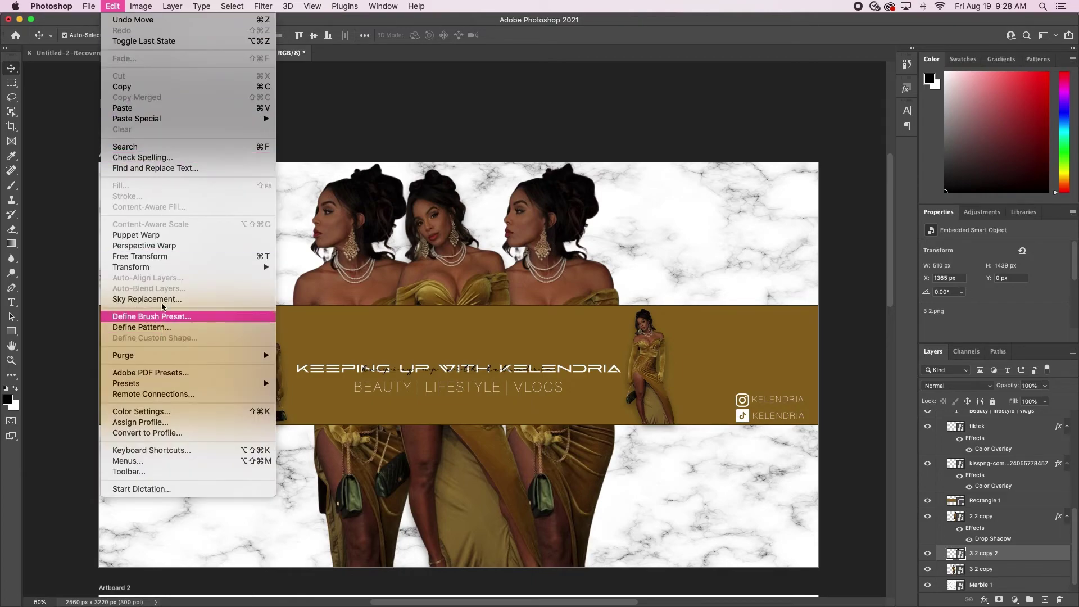
mouse_move(184, 268)
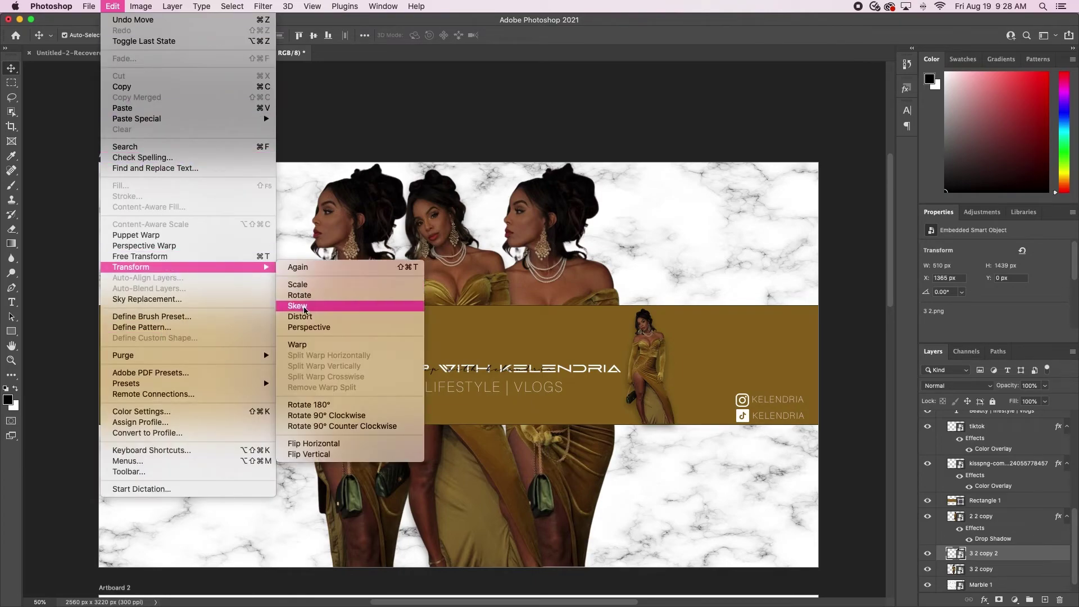
click(314, 443)
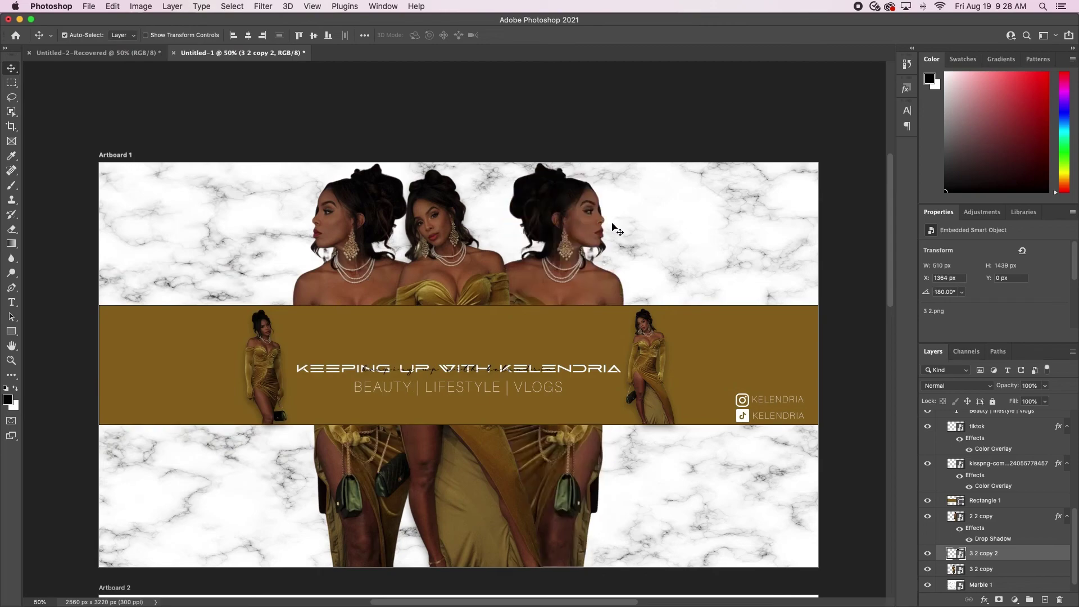
drag(564, 272, 563, 273)
click(753, 136)
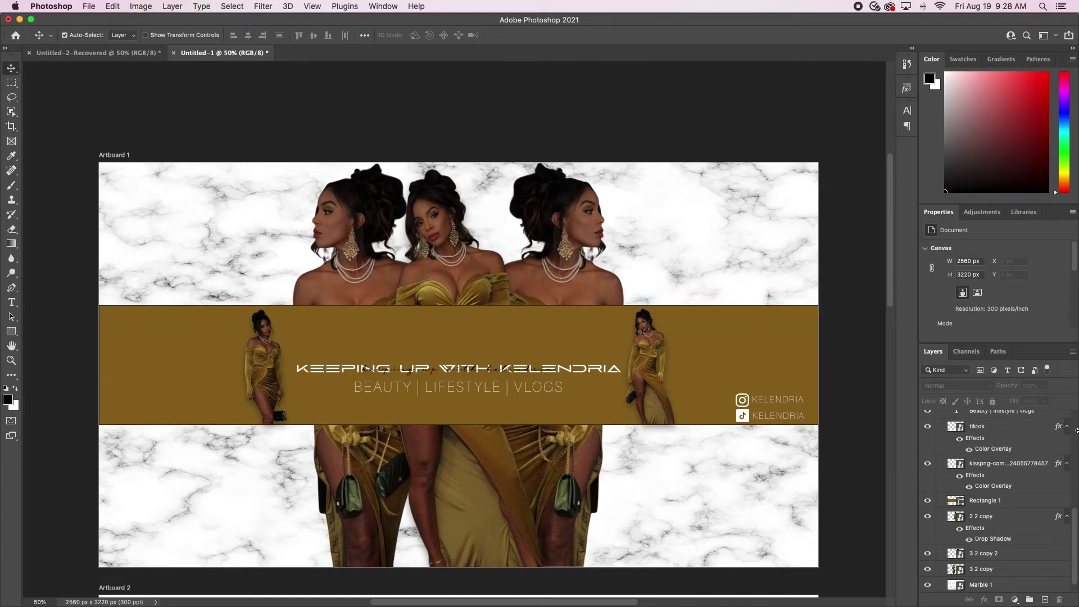
Collapse the Artboard 1 layer group and delete Artboard 2 with its contents.
scroll(1051, 488, up, 10)
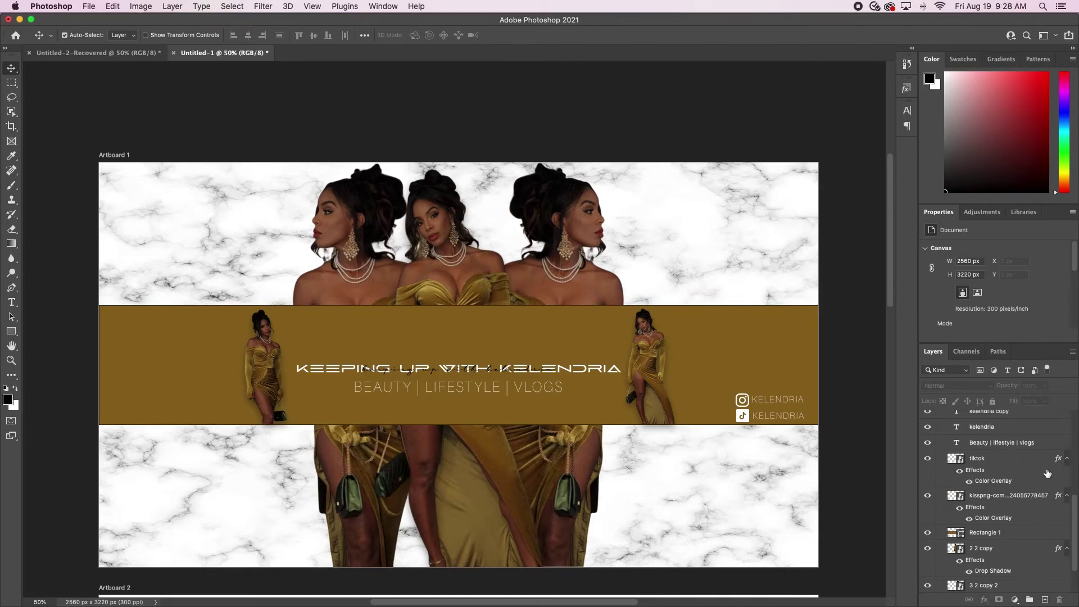
click(940, 465)
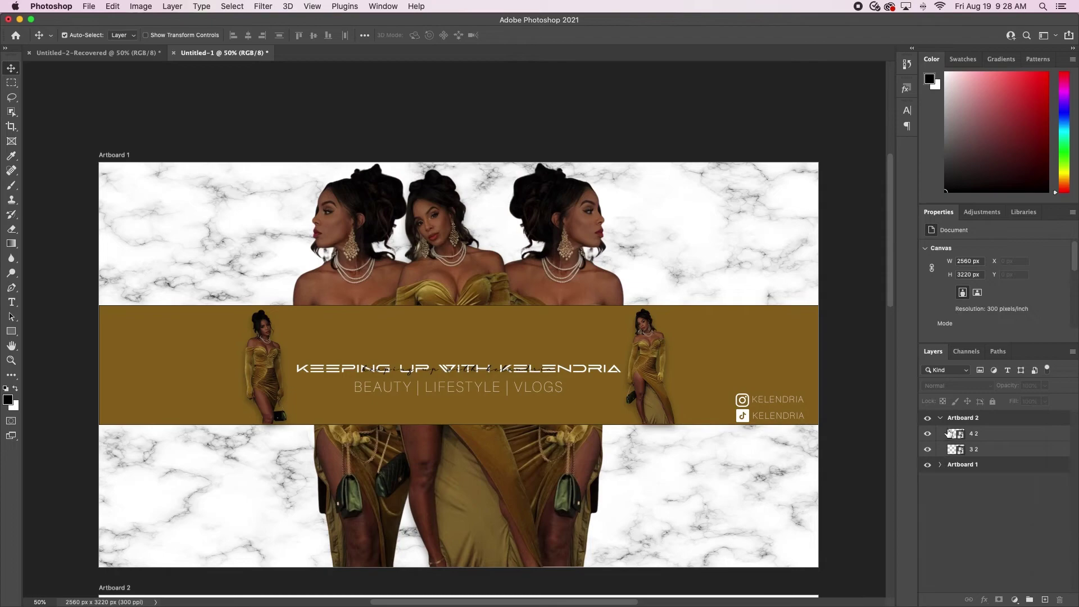
click(986, 417)
key(Delete)
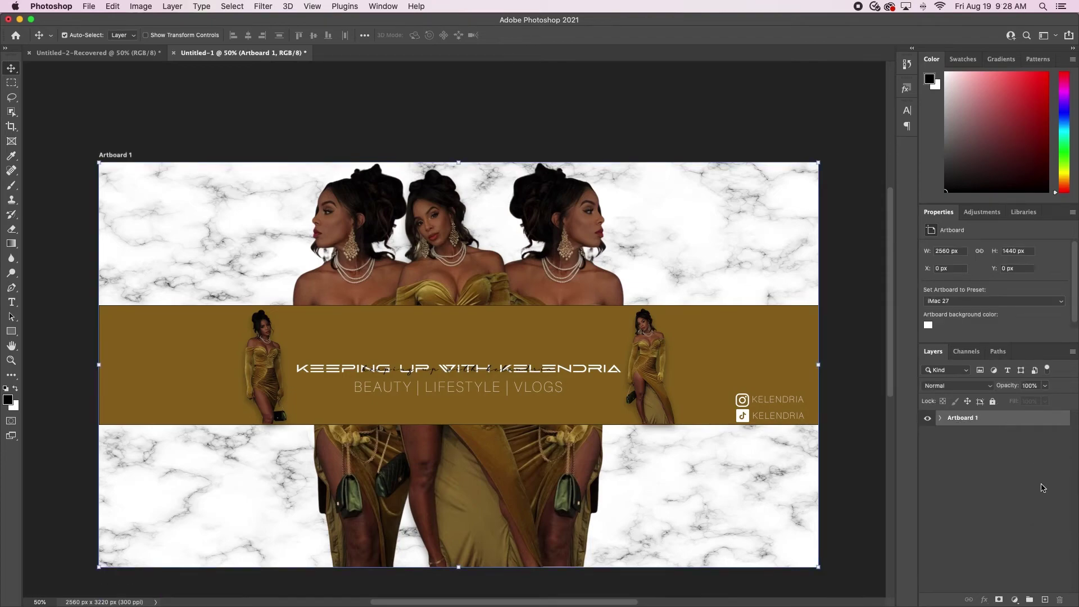
click(357, 134)
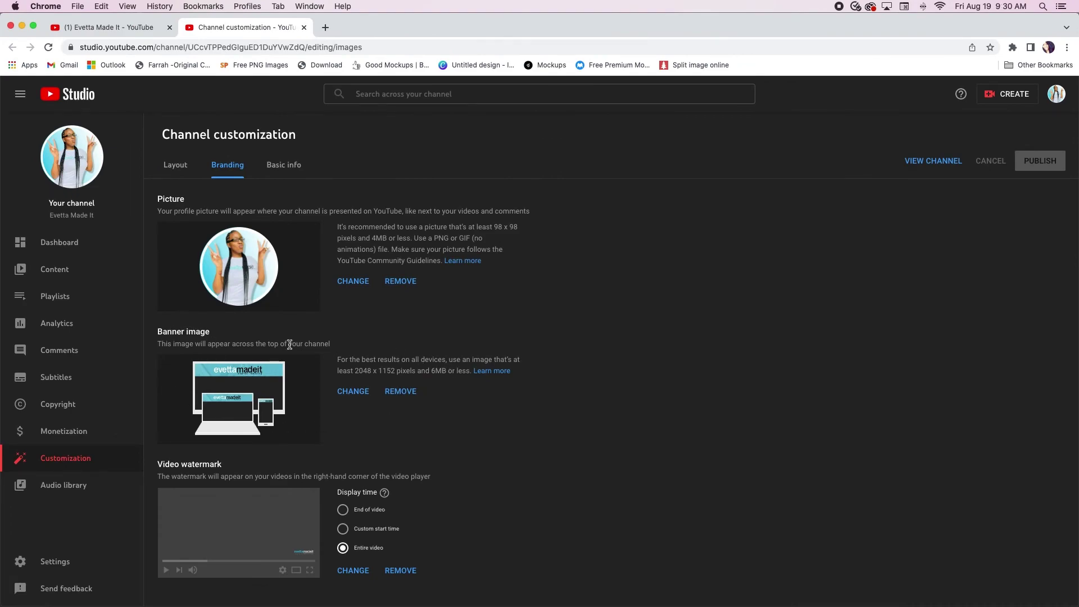
click(351, 392)
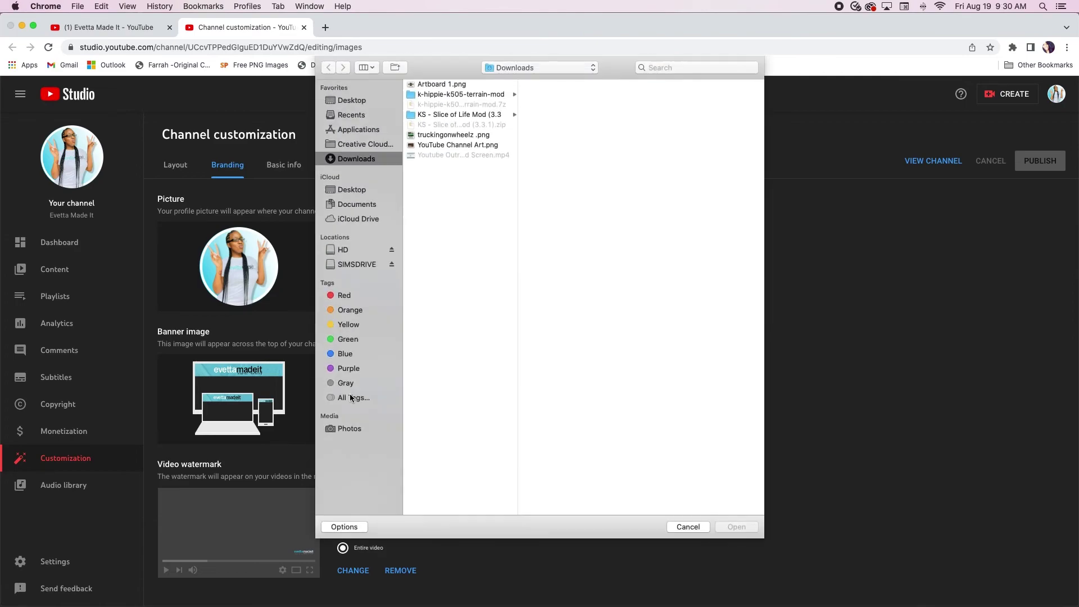
scroll(463, 150, down, 1)
click(449, 85)
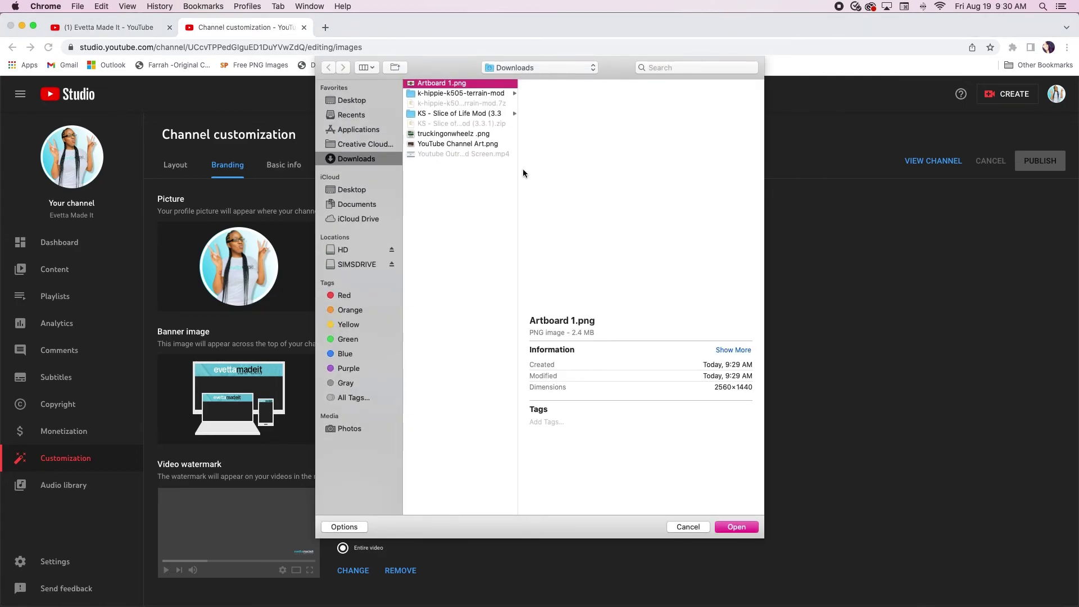
click(736, 527)
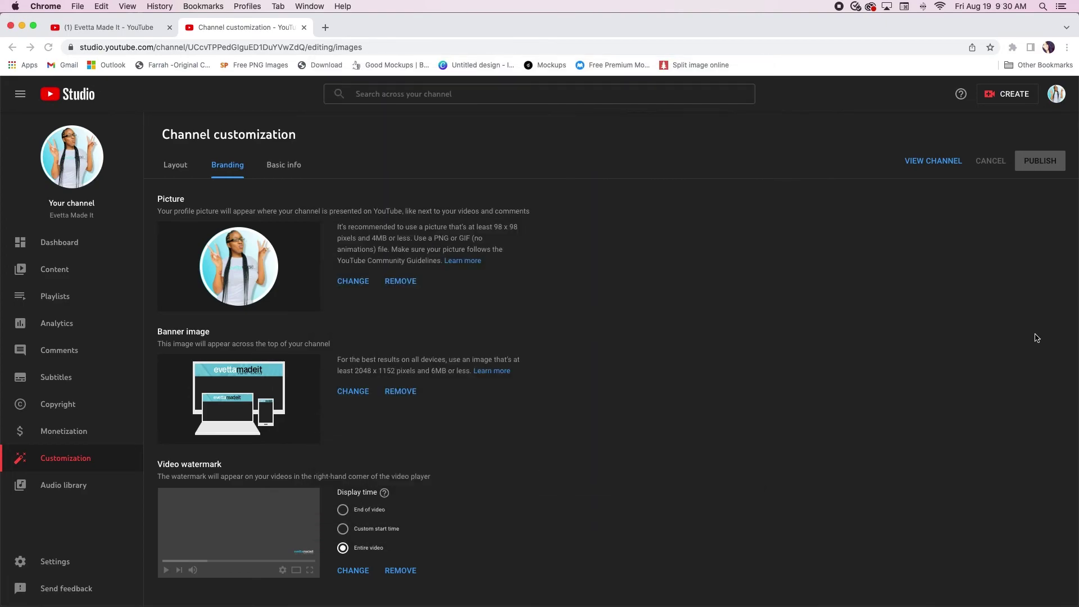